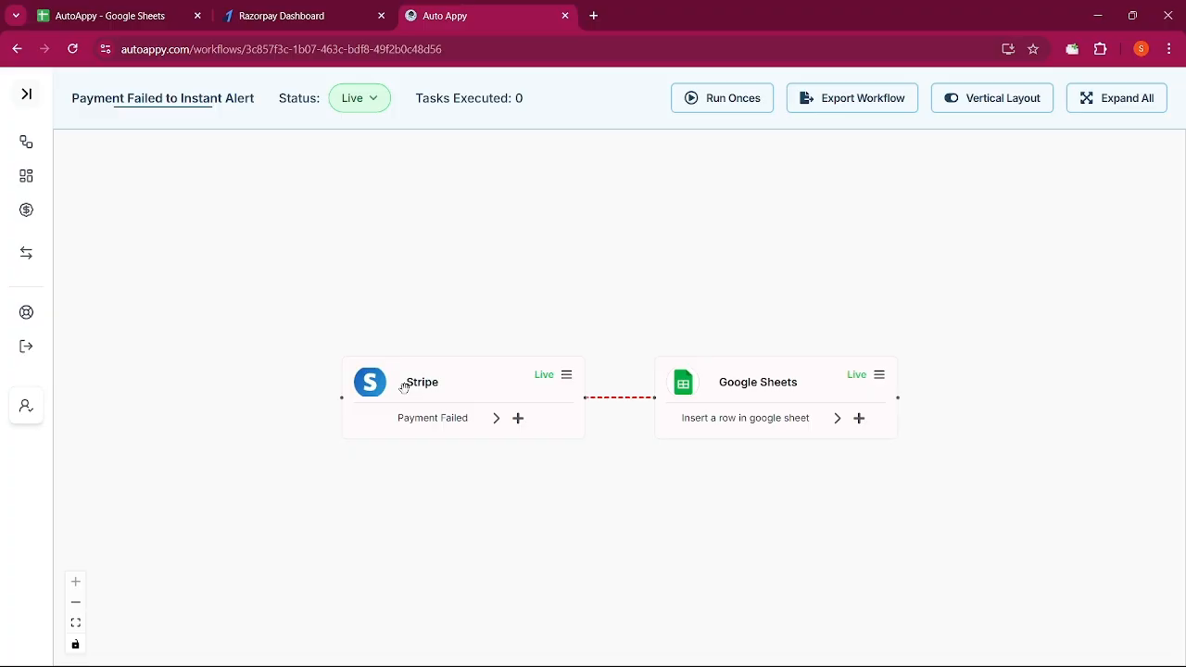
# Load the autoappy.com homepage in a new browser tab
pyautogui.click(404, 387)
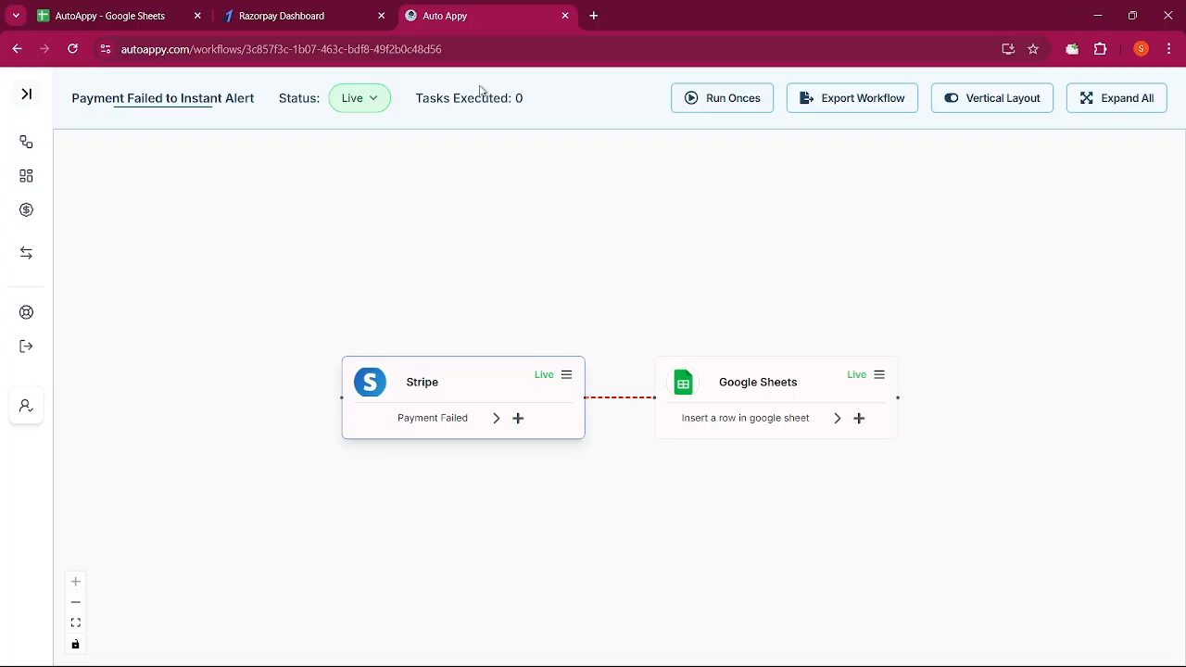
pyautogui.click(593, 16)
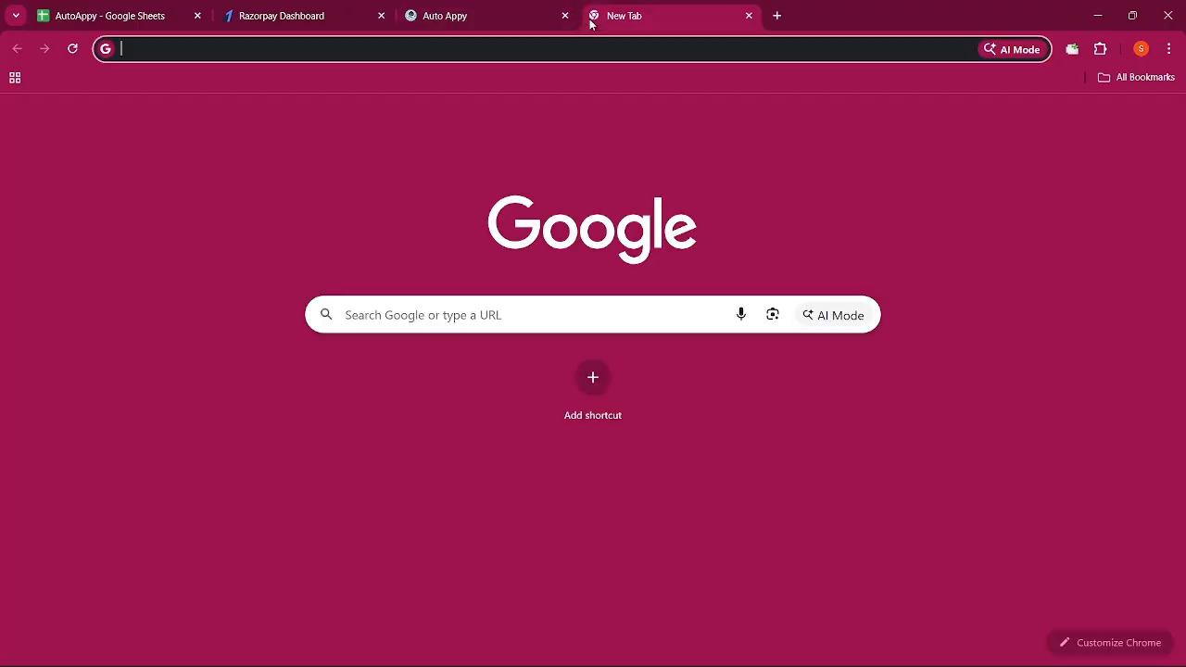
pyautogui.write('autoappy.com')
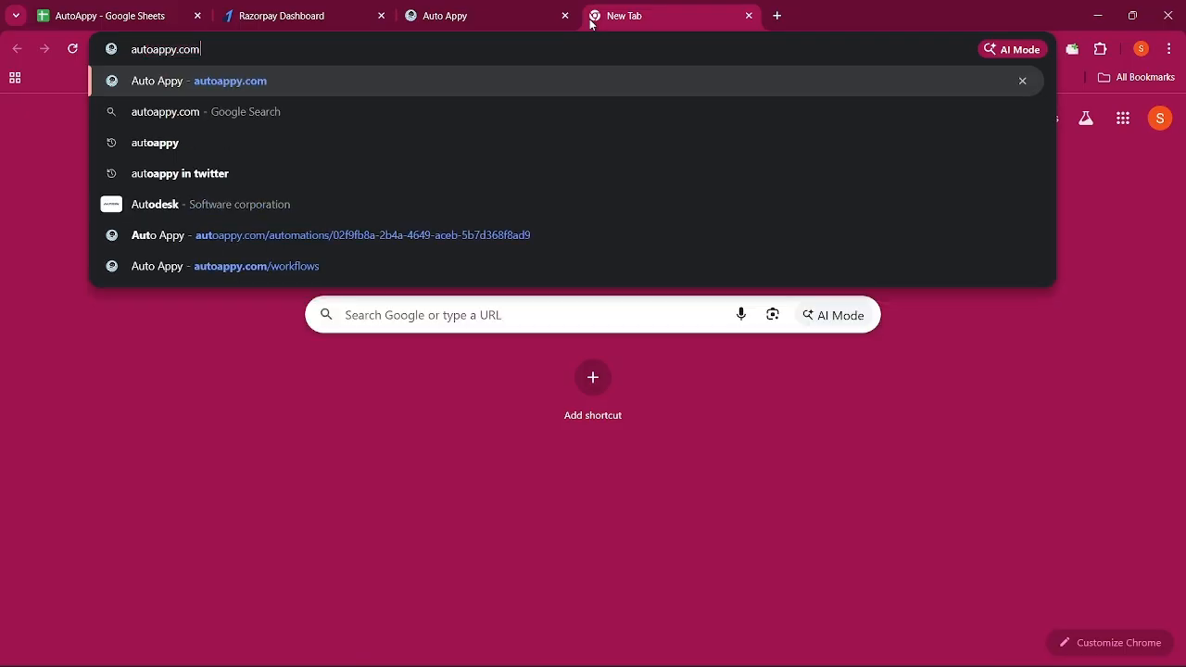
pyautogui.press('Return')
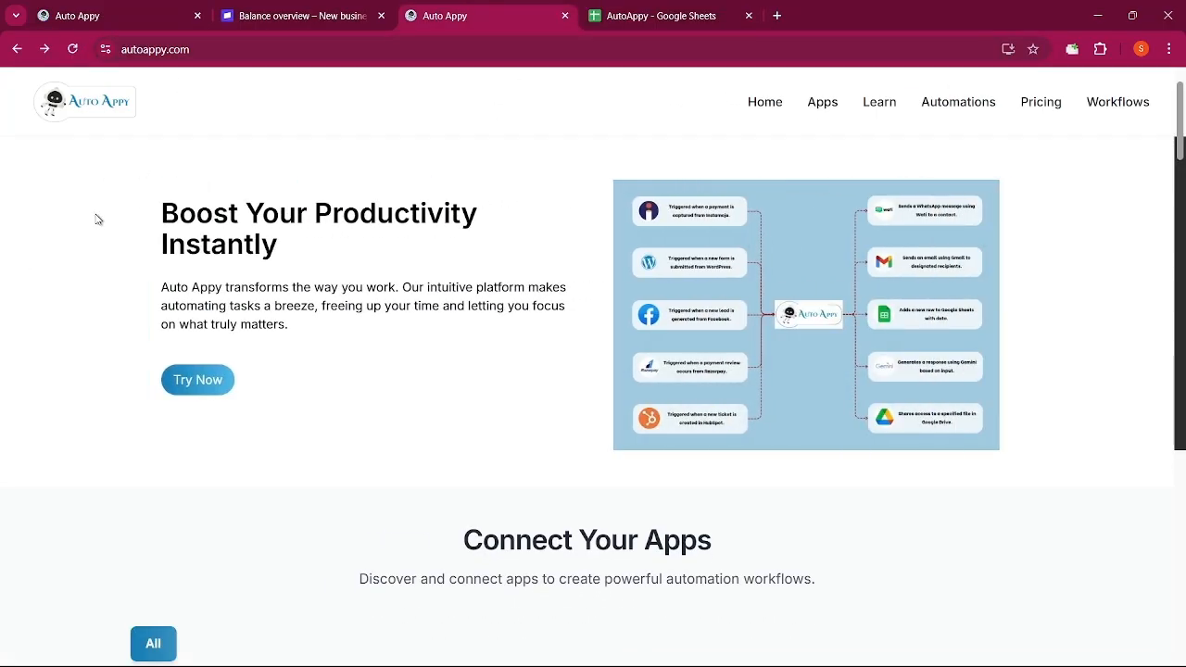
# Browse the homepage's apps, automations and pricing, then go to the workflows dashboard
pyautogui.scroll(-1, 148, 299)
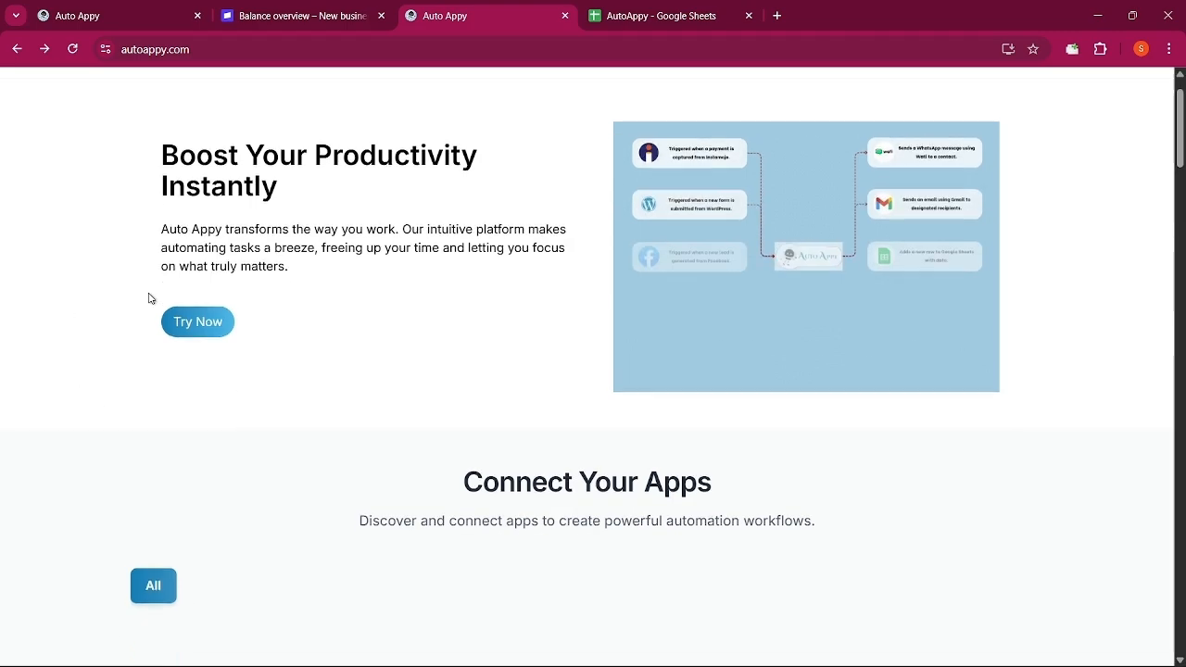
pyautogui.scroll(-5, 148, 299)
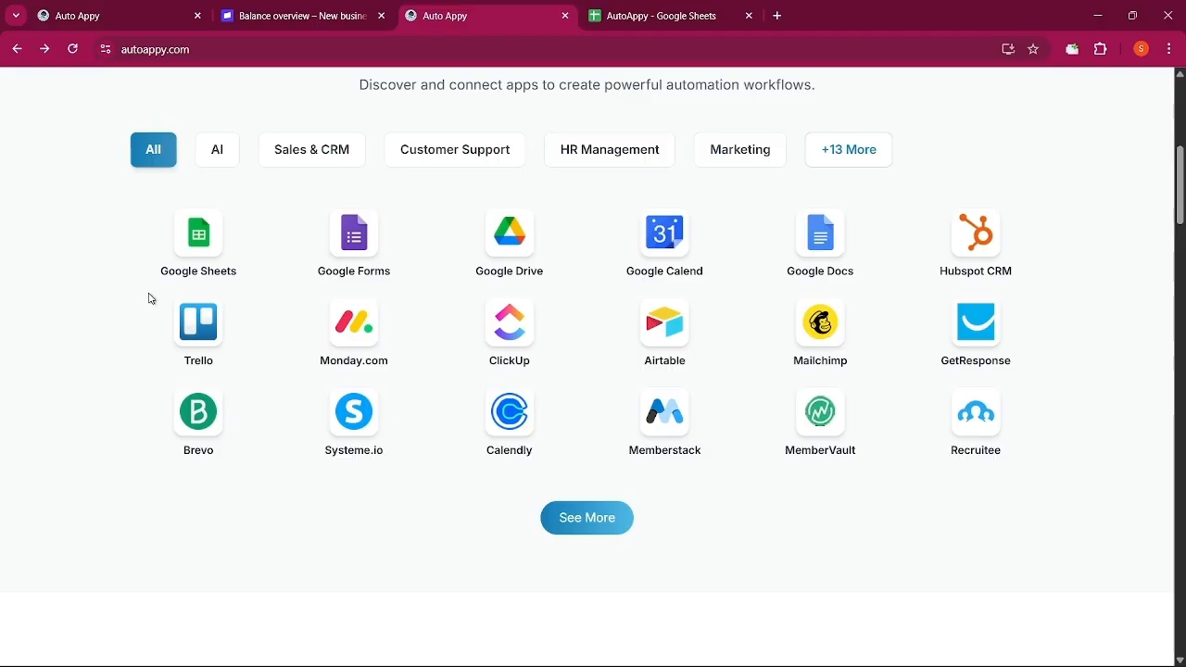
pyautogui.scroll(-5, 151, 298)
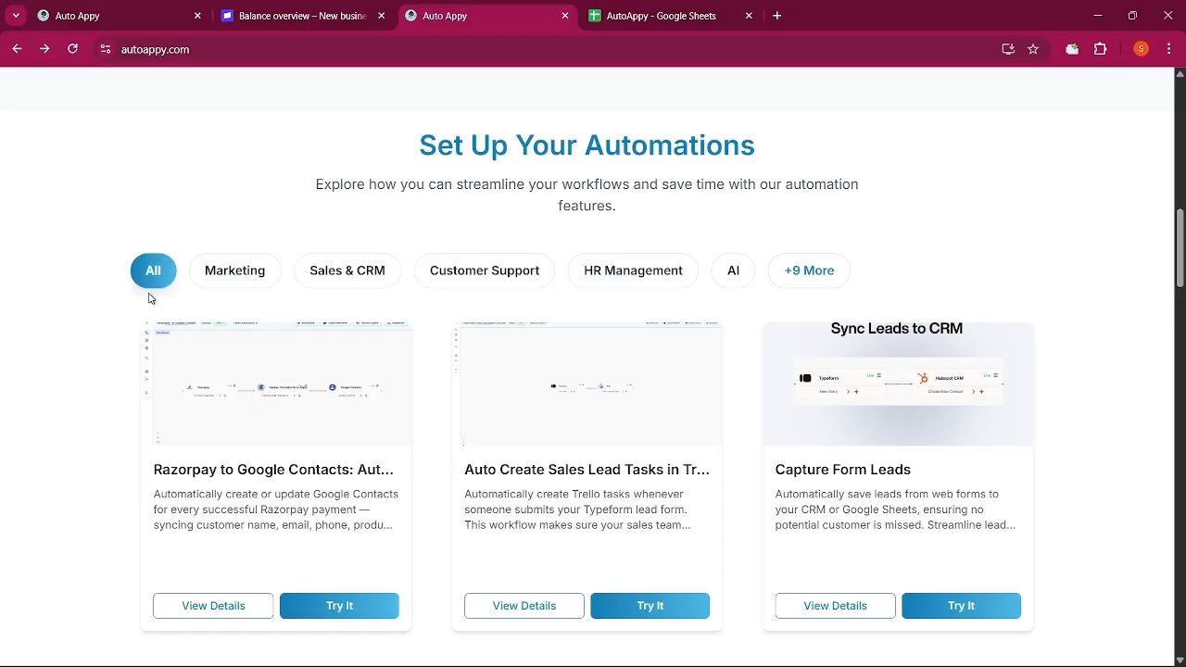
pyautogui.scroll(-12, 148, 297)
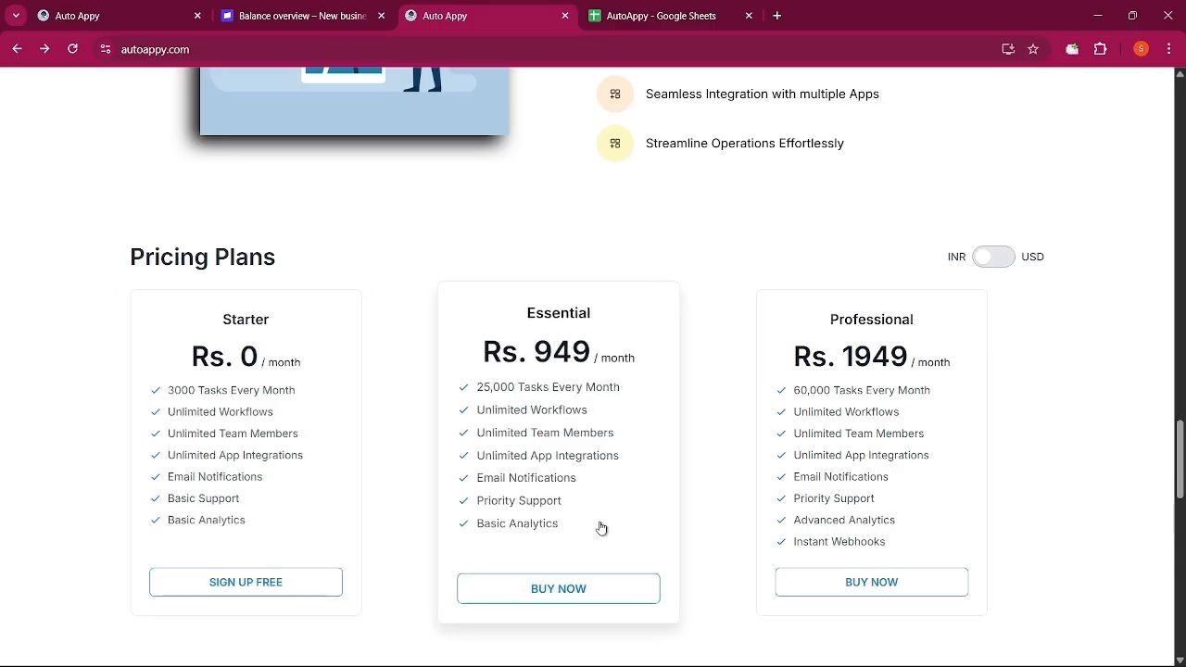
pyautogui.scroll(10, 600, 528)
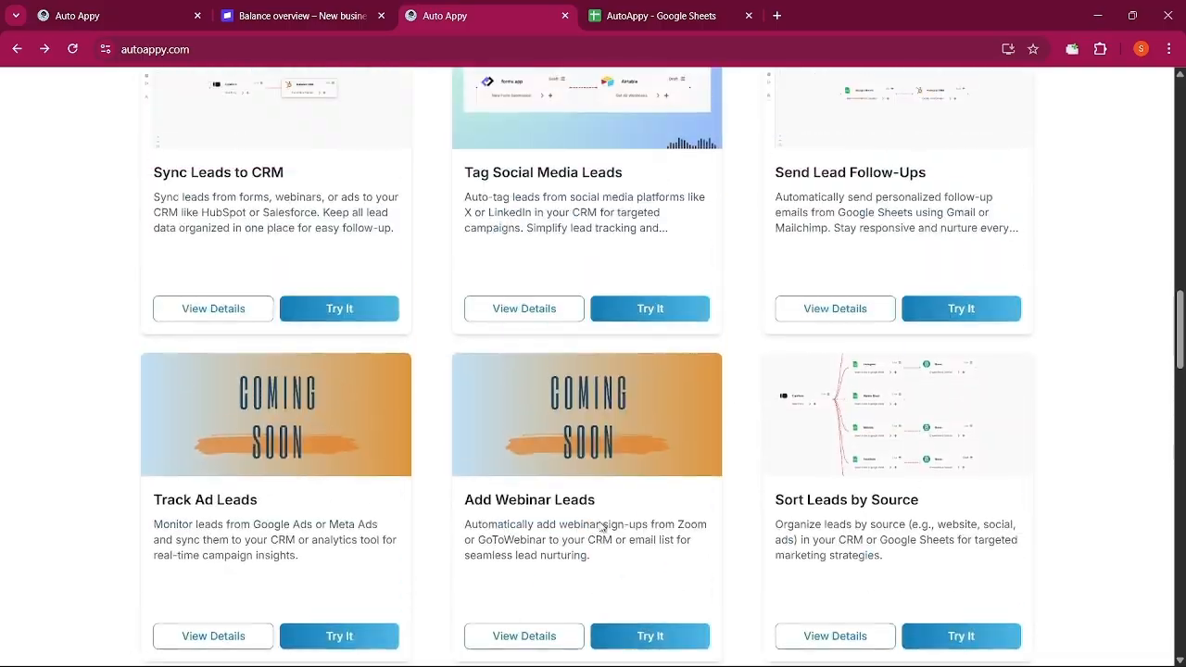
pyautogui.scroll(15, 600, 528)
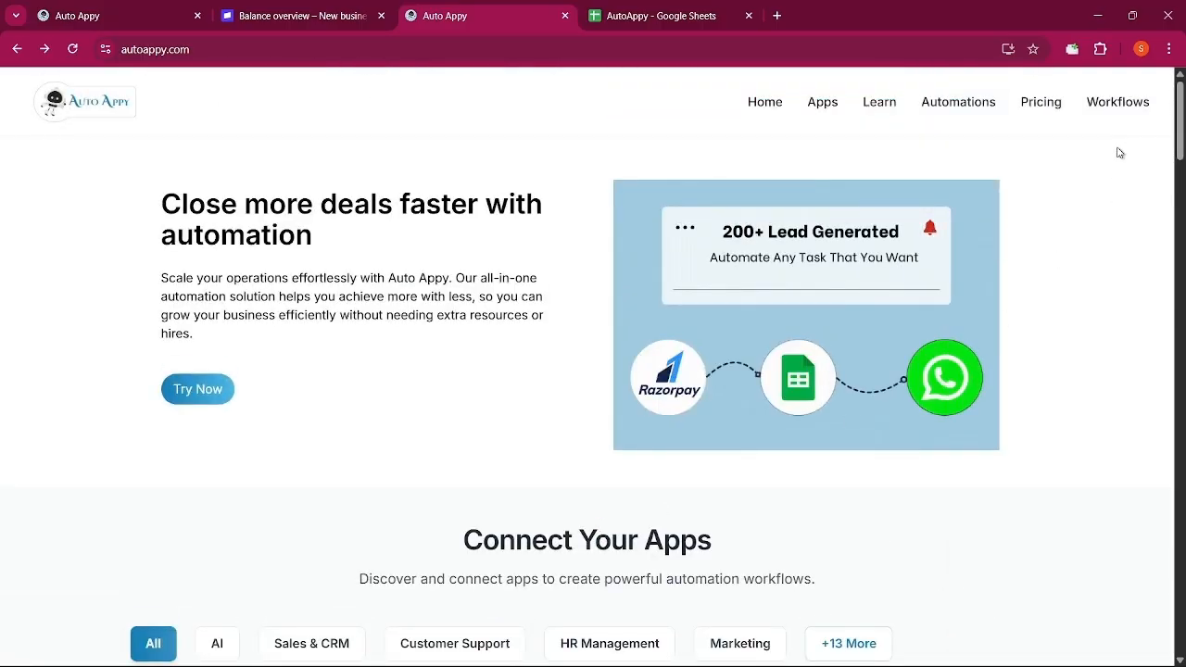
pyautogui.click(1115, 115)
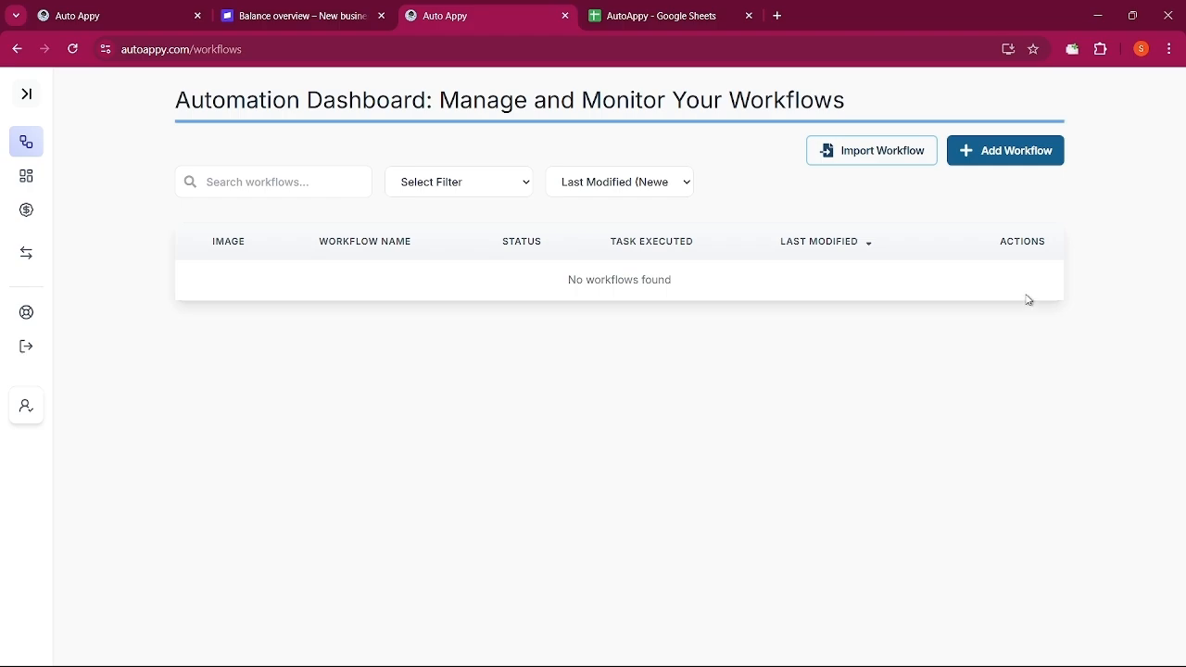
# Start a new workflow from the empty workflows dashboard with Add Workflow
pyautogui.click(1002, 151)
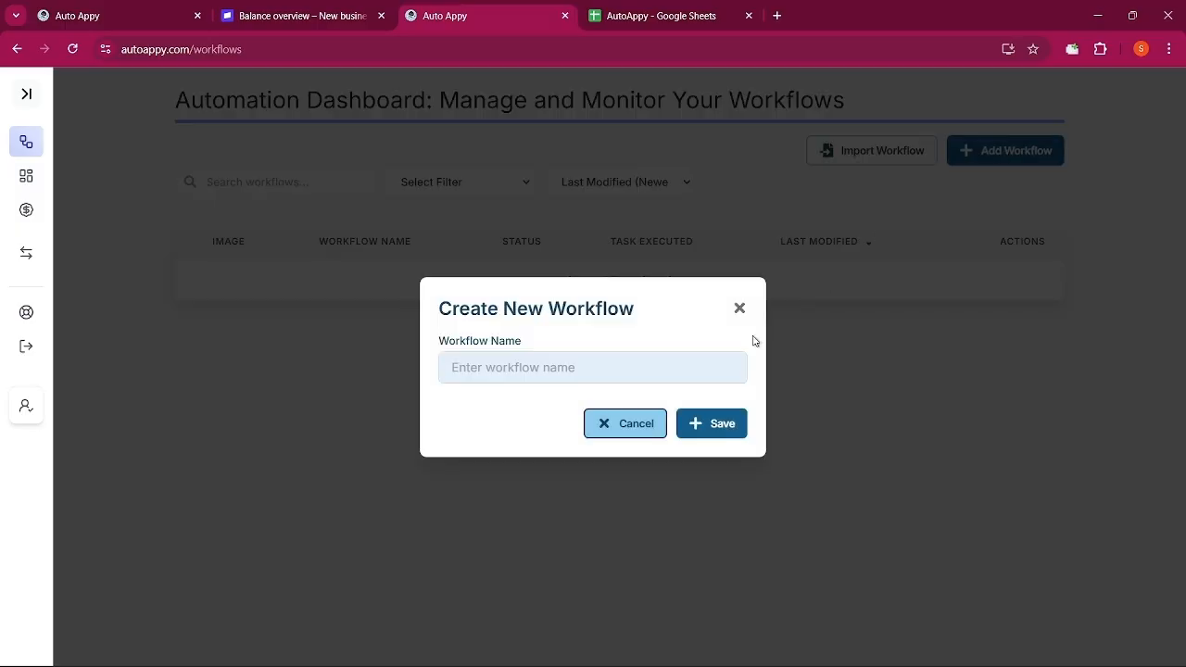
# Create and save a workflow named 'Payment failed for Instant Alert'
pyautogui.click(631, 367)
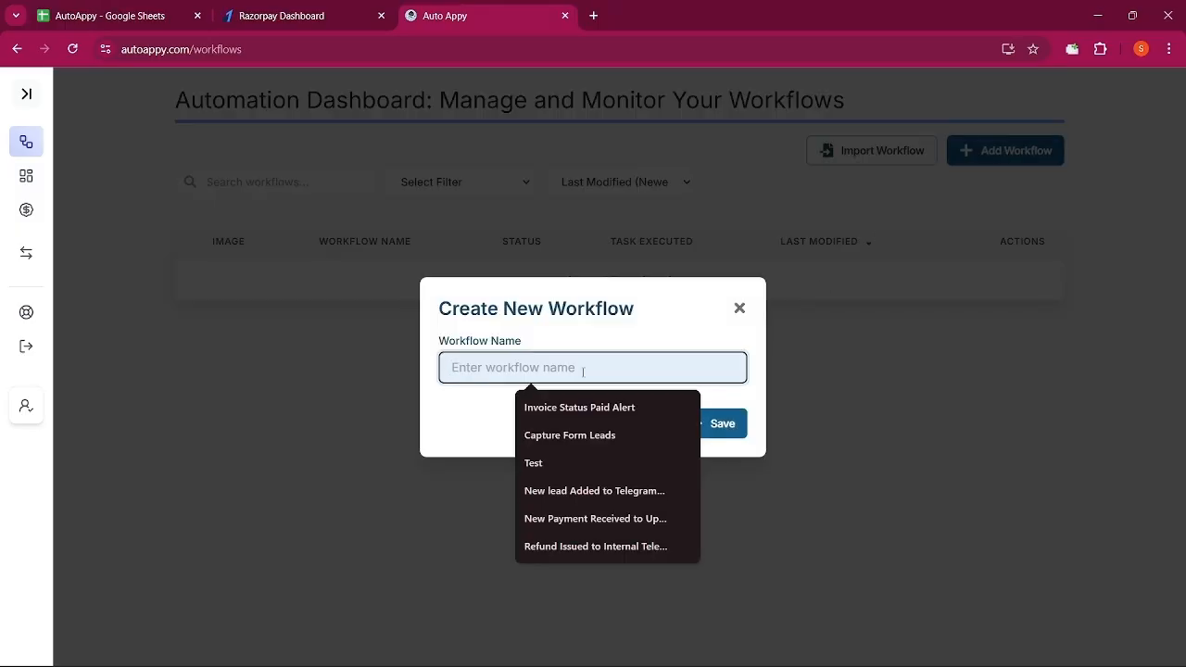
pyautogui.write('P')
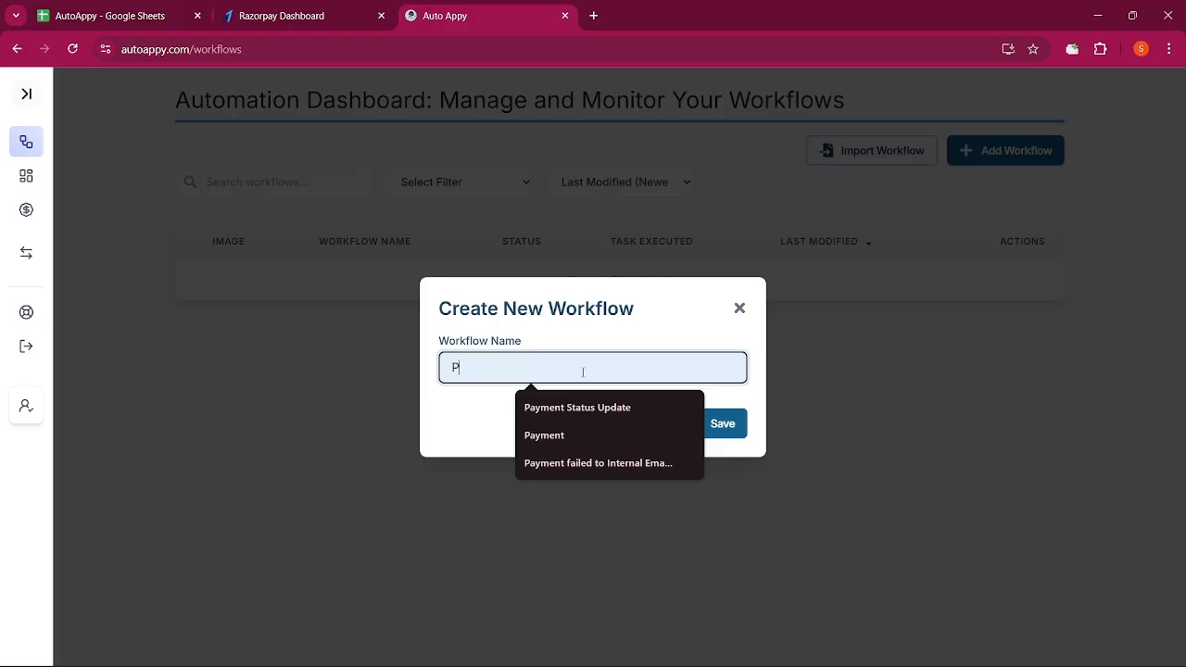
pyautogui.write('aymen')
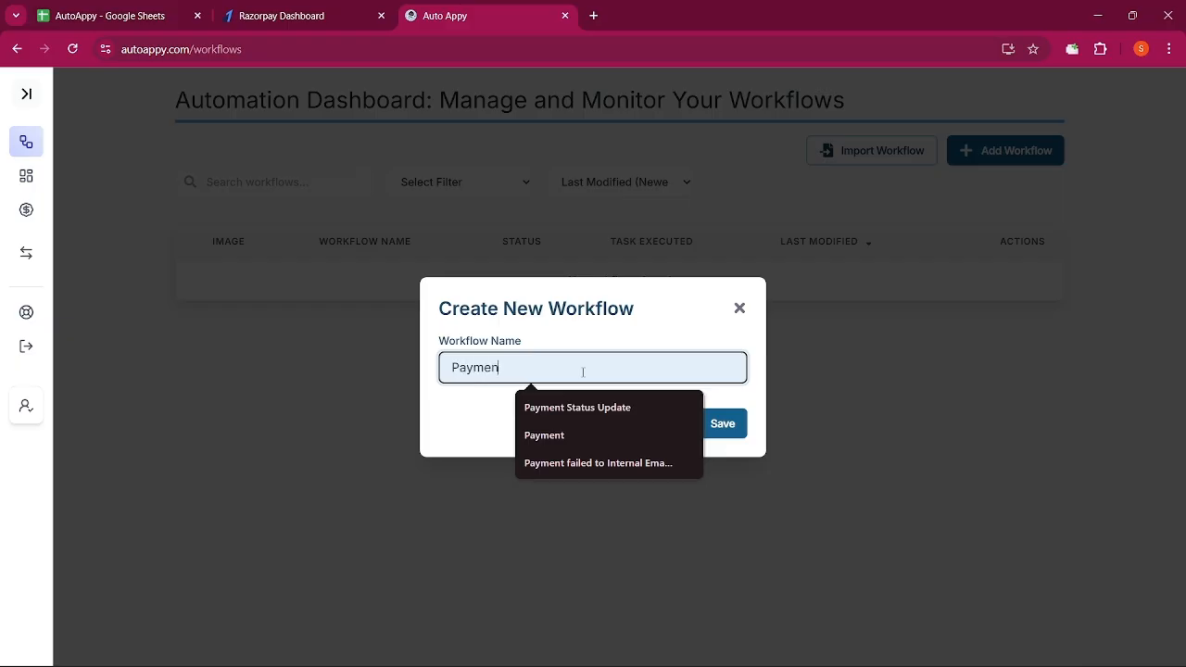
pyautogui.write('t fai')
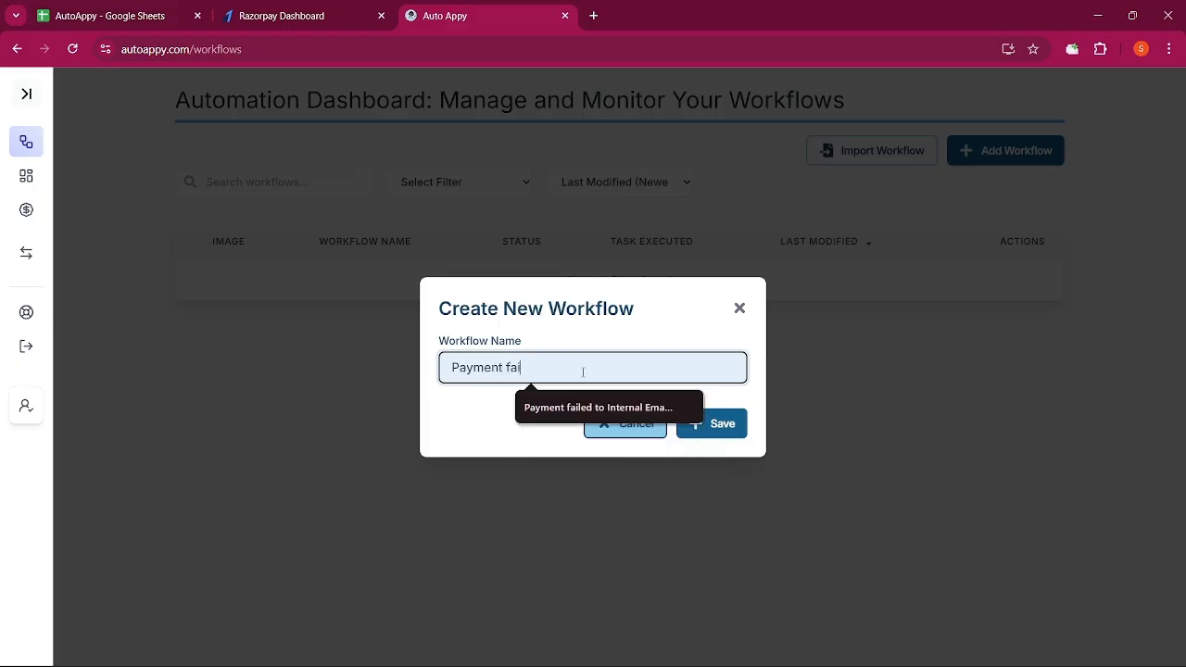
pyautogui.write('led for ')
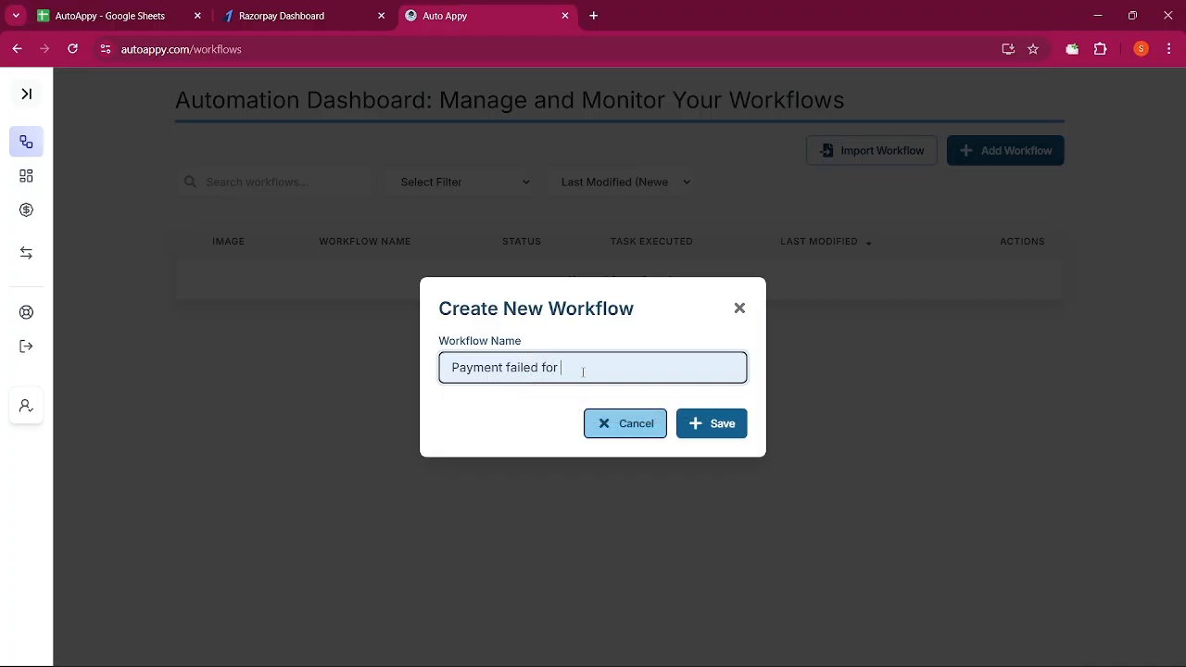
pyautogui.write('Instant Alert')
pyautogui.click(713, 423)
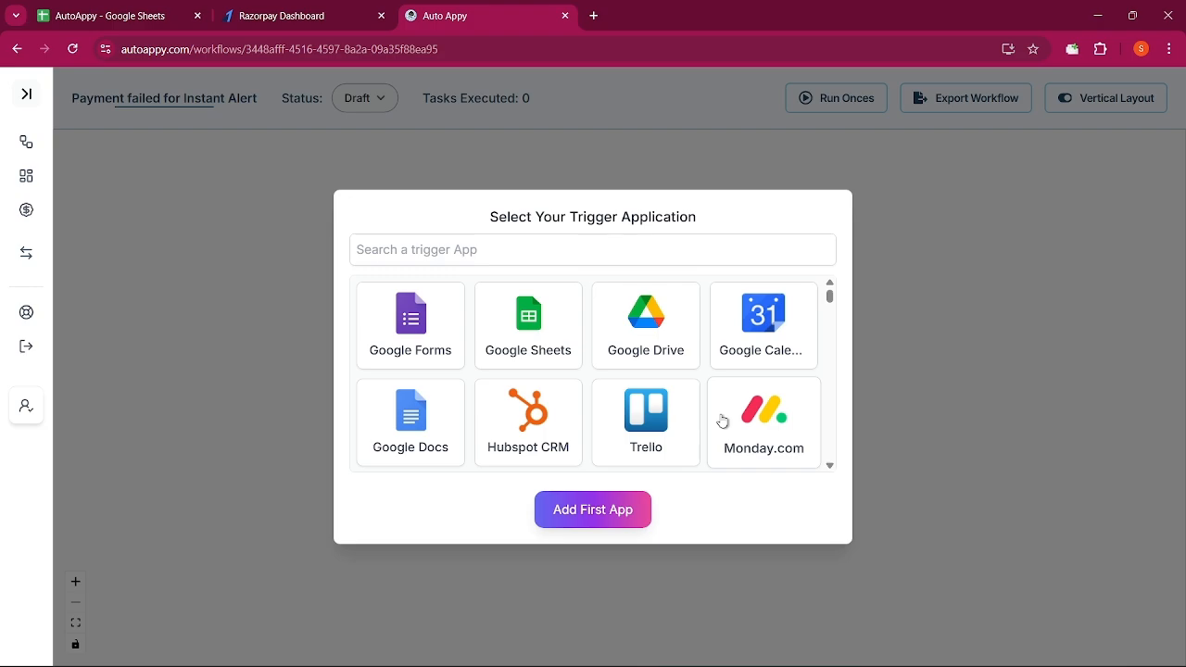
# Add Razorpay with the Payment Failed event as the workflow's first trigger app
pyautogui.click(579, 253)
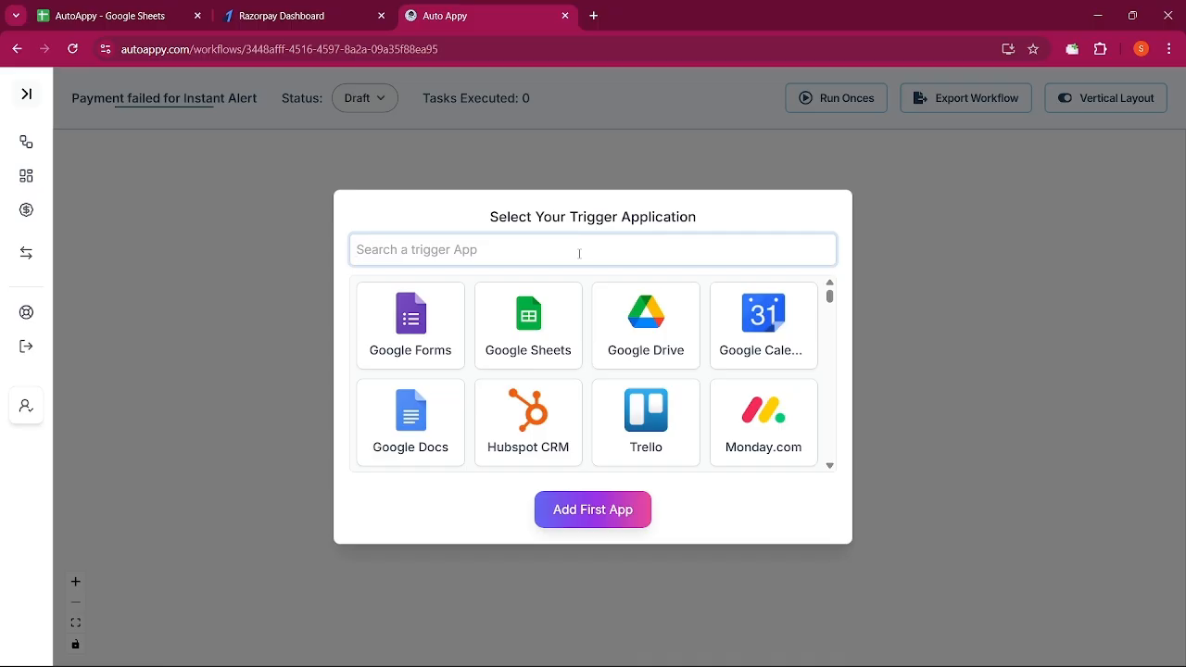
pyautogui.write('razo')
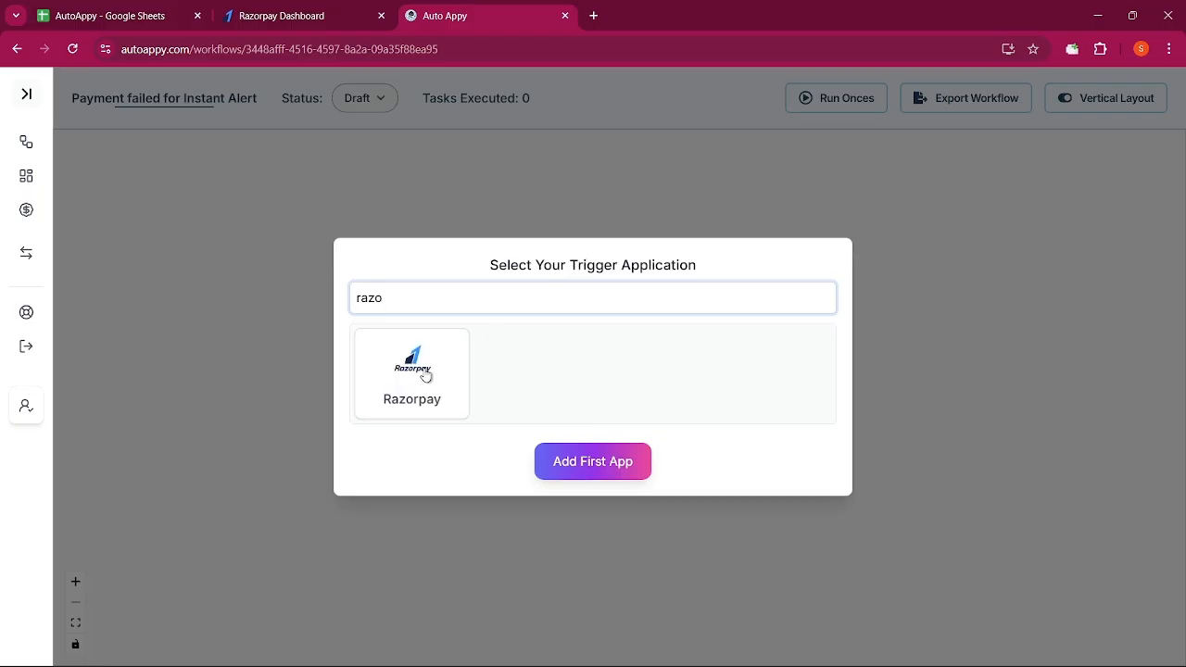
pyautogui.click(425, 375)
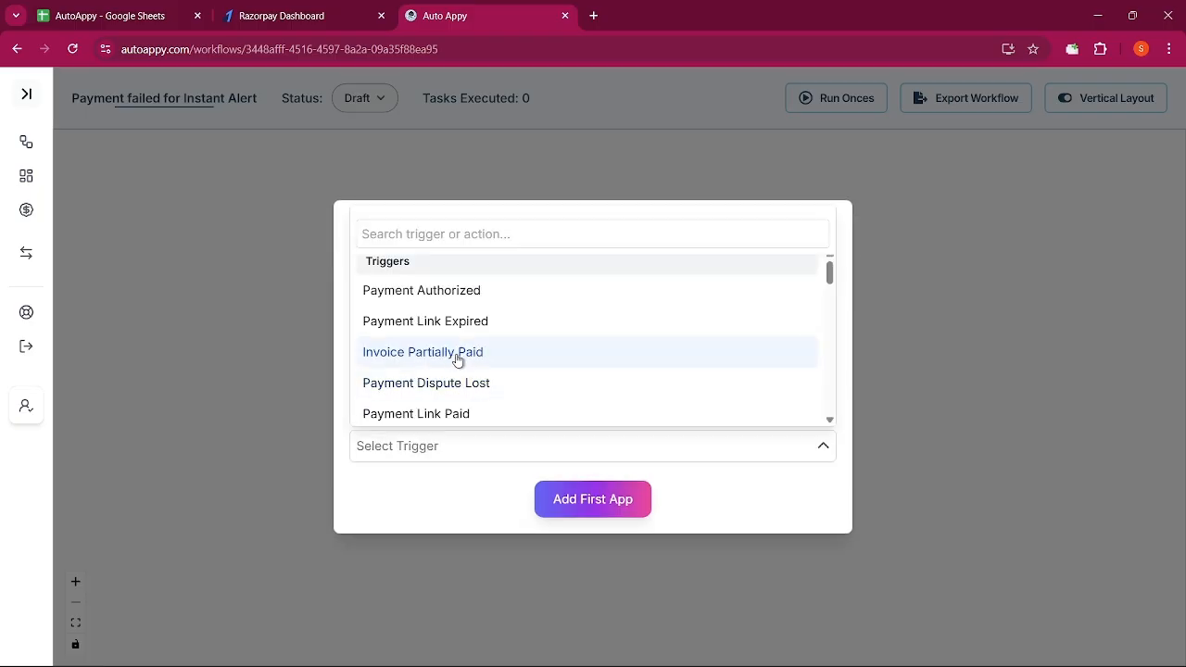
pyautogui.scroll(-2, 456, 360)
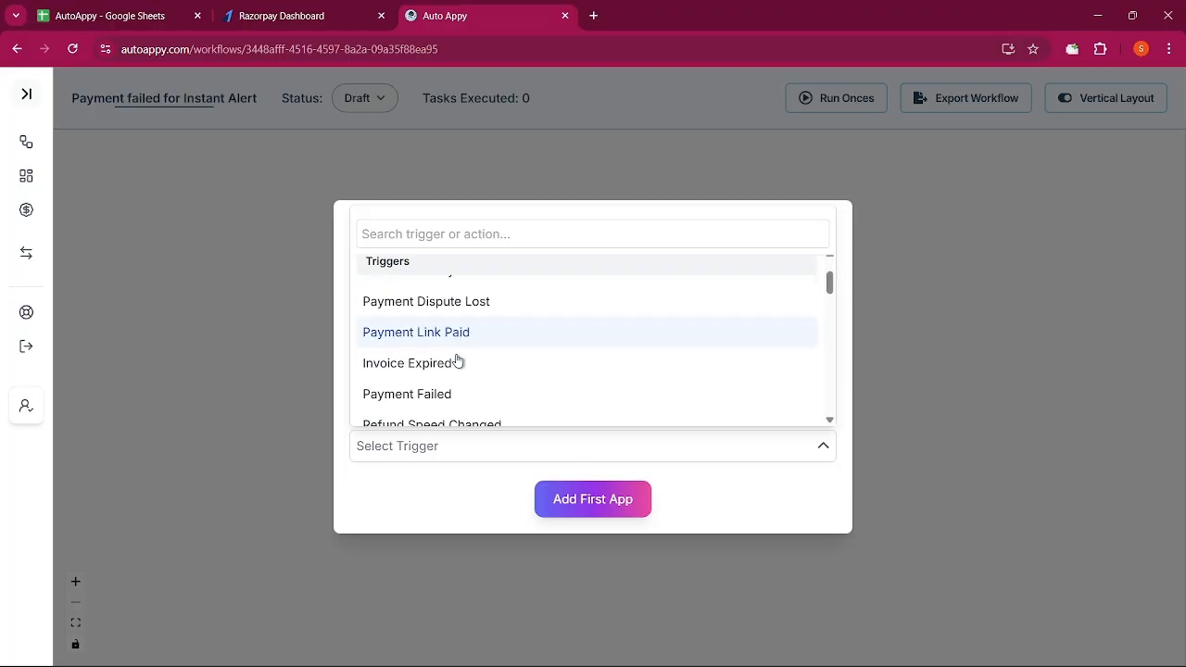
pyautogui.click(441, 378)
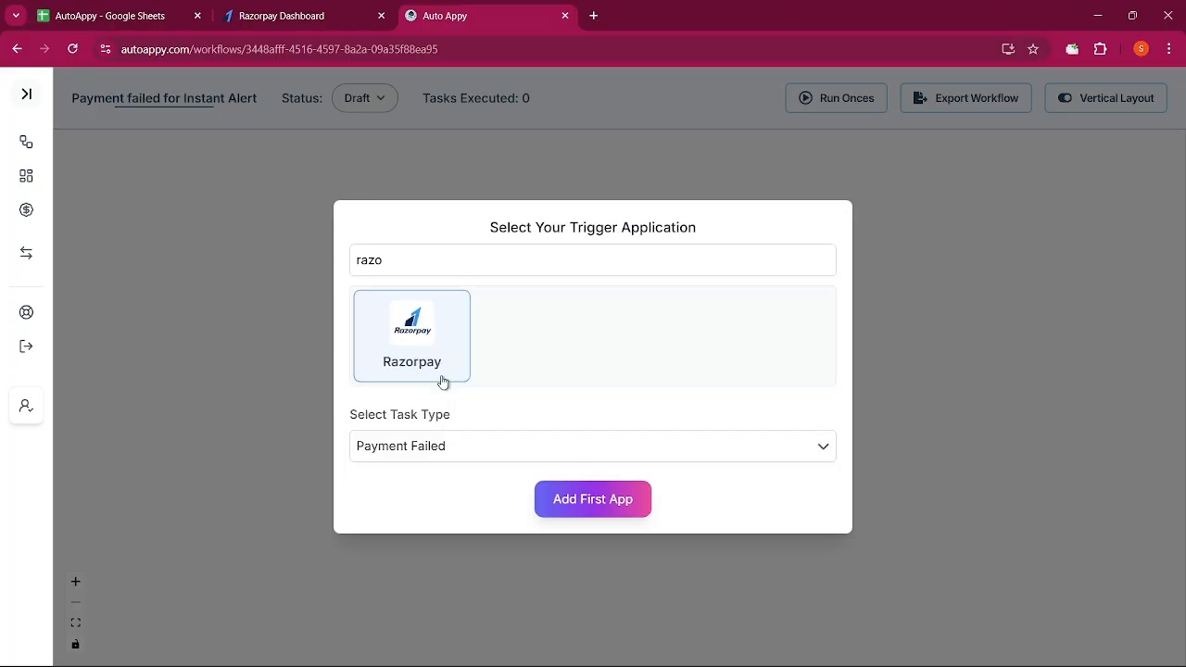
pyautogui.click(577, 504)
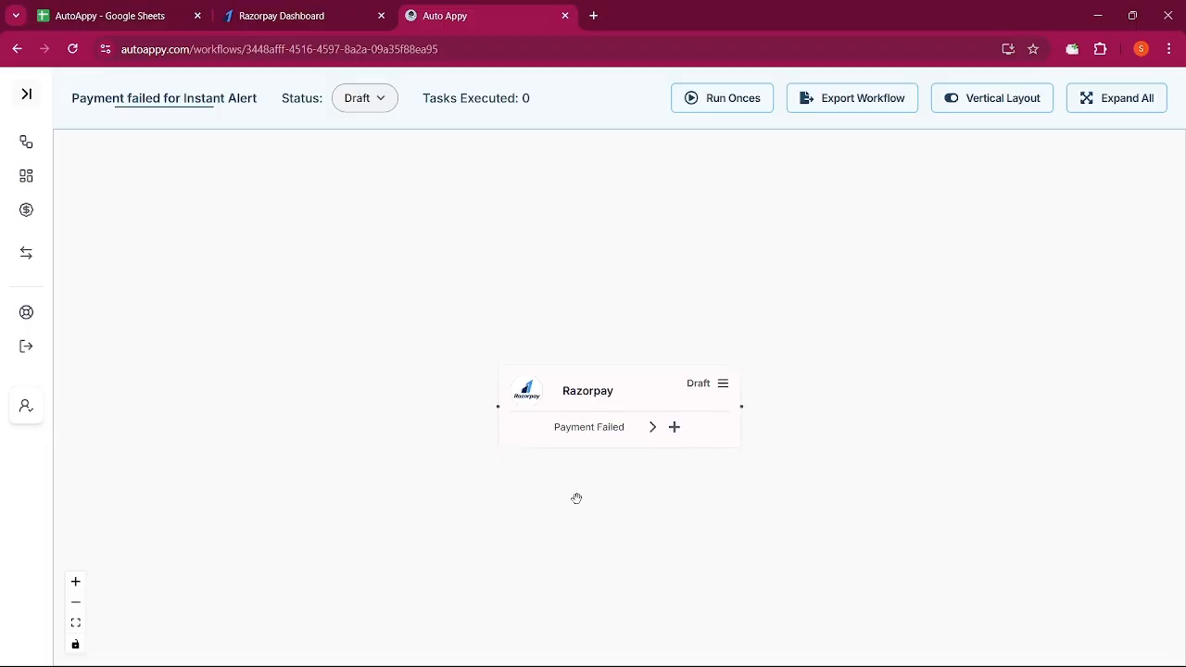
# Move the Razorpay node up and left, then open its Webhook Integration Setup panel
pyautogui.moveTo(576, 380); pyautogui.dragTo(364, 321)
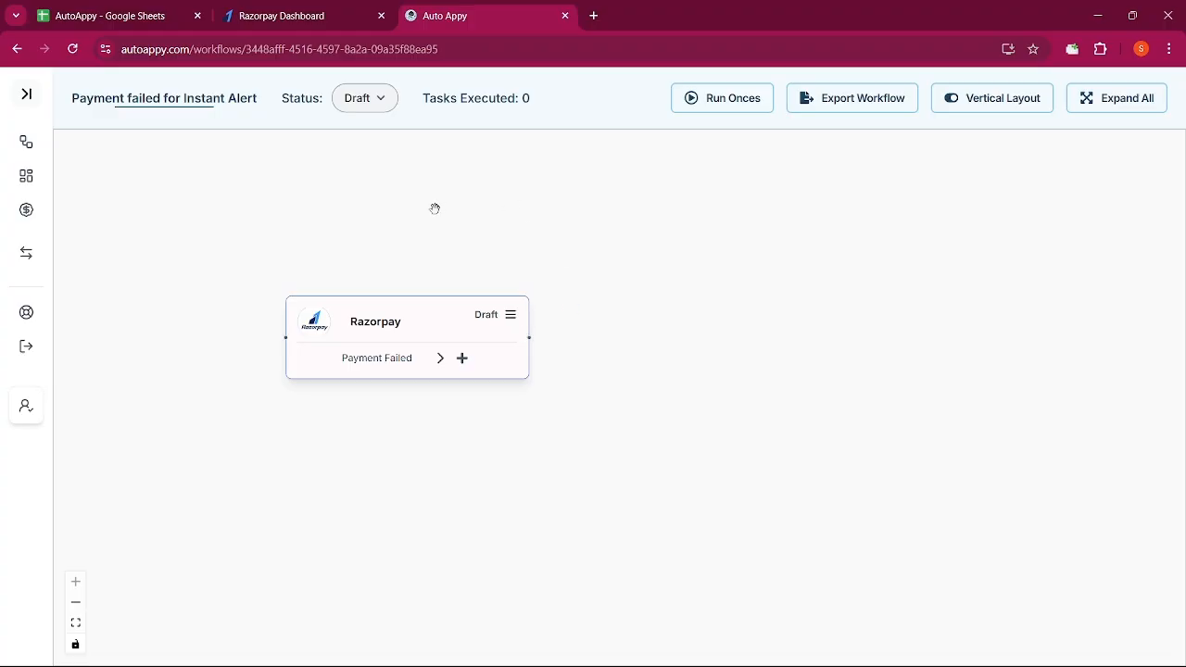
pyautogui.click(510, 322)
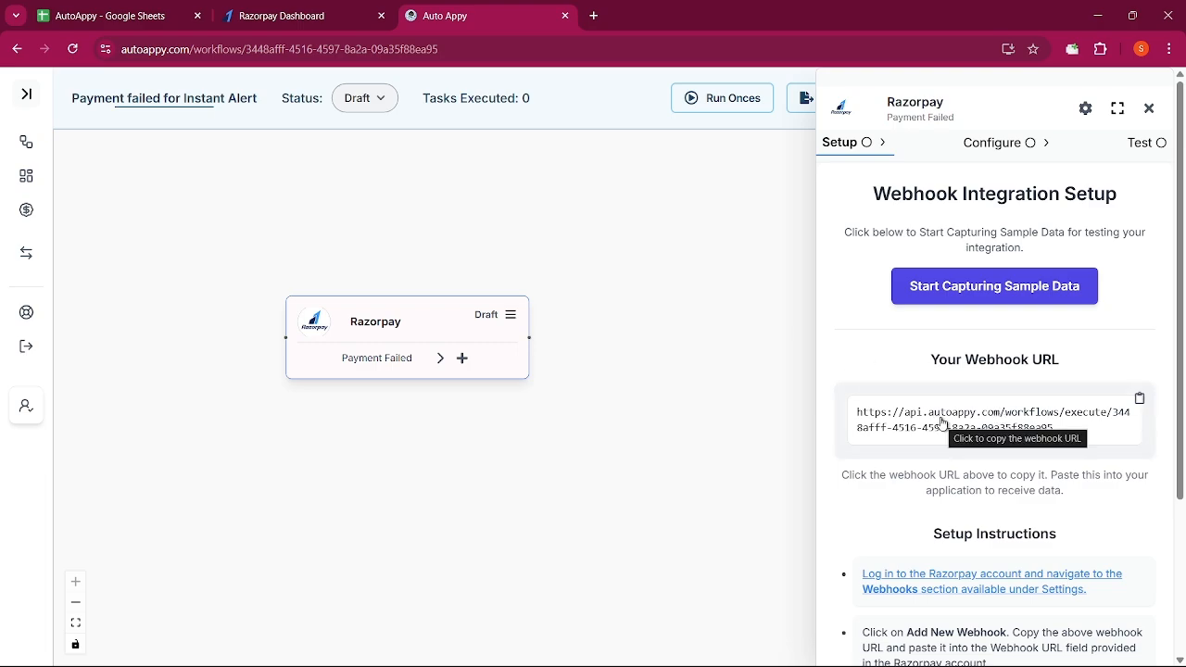
# Copy the trigger's webhook URL and check the Razorpay Dashboard tab
pyautogui.click(943, 422)
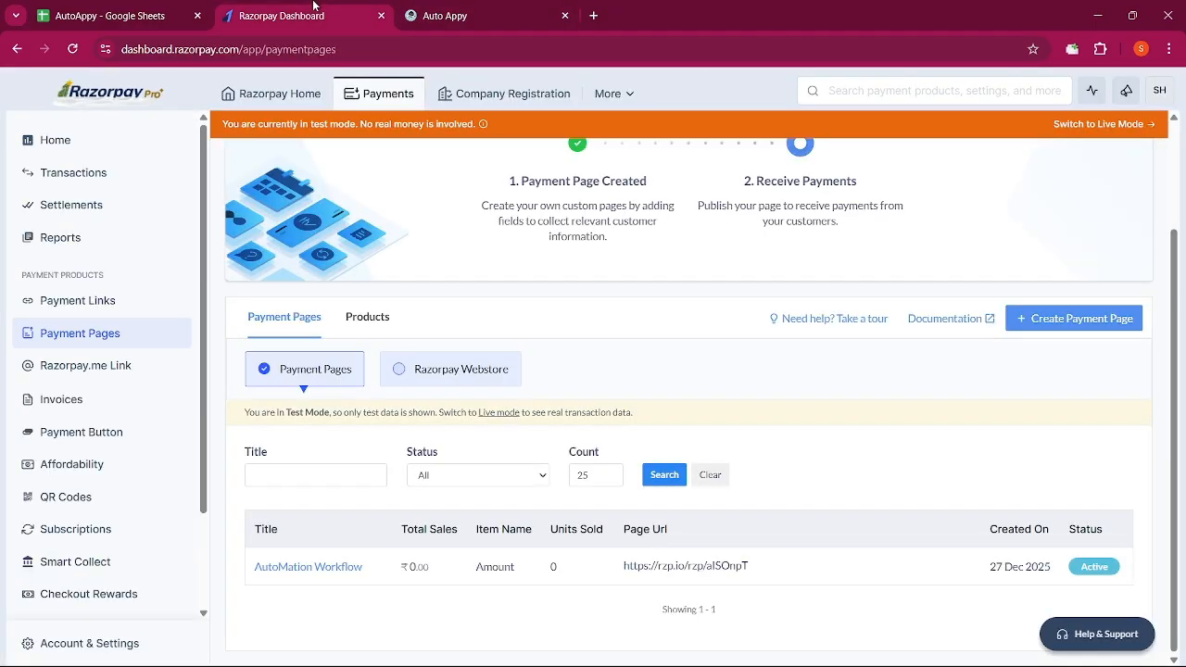
pyautogui.click(313, 7)
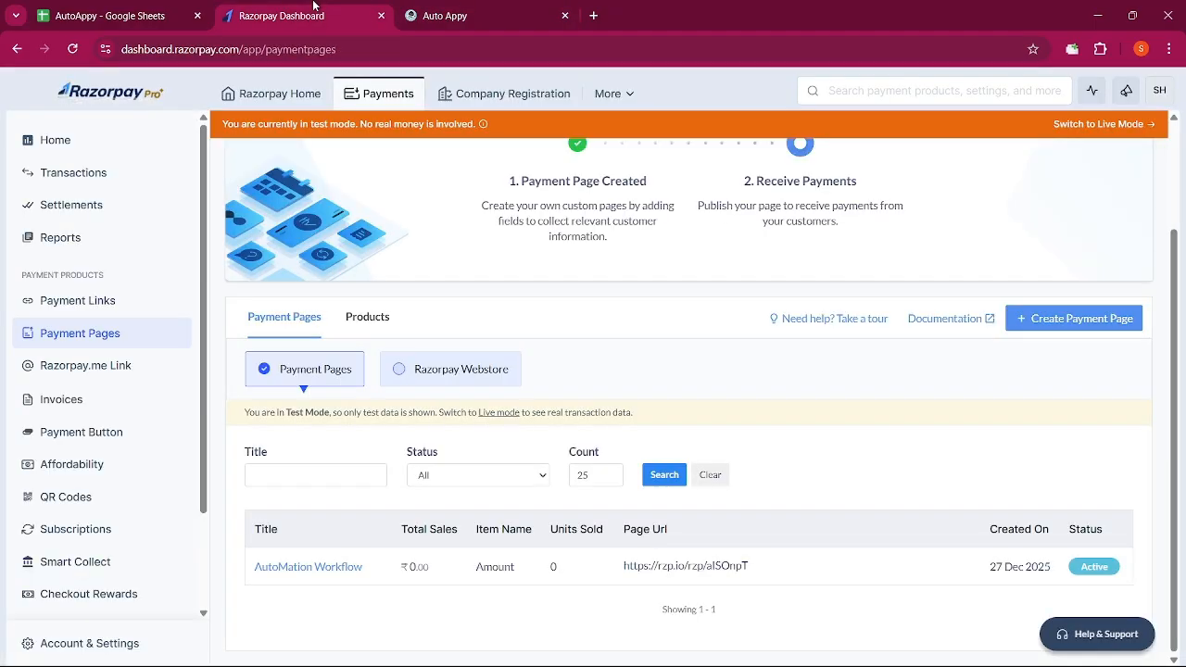
pyautogui.click(496, 6)
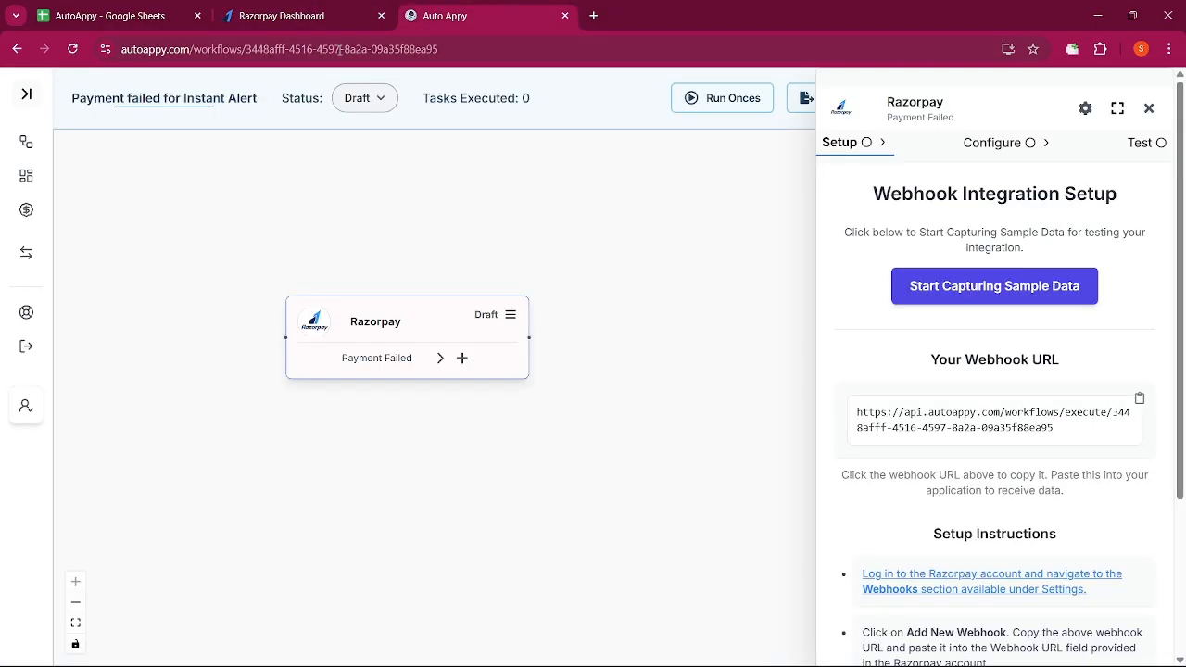
pyautogui.click(313, 10)
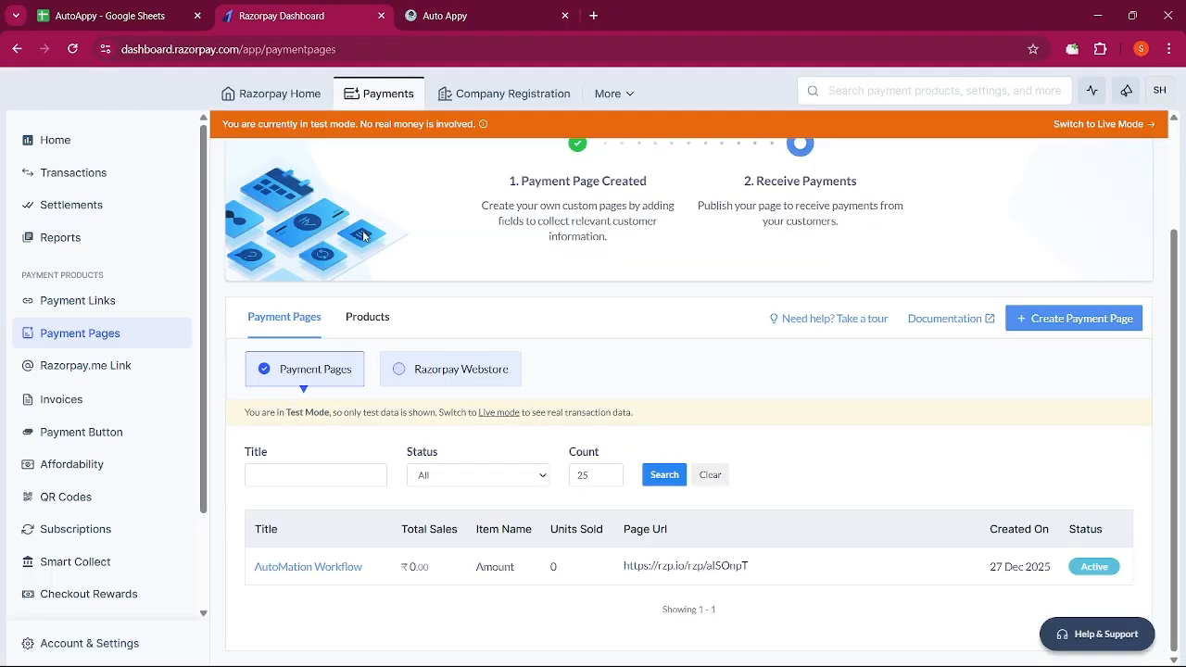
pyautogui.click(417, 11)
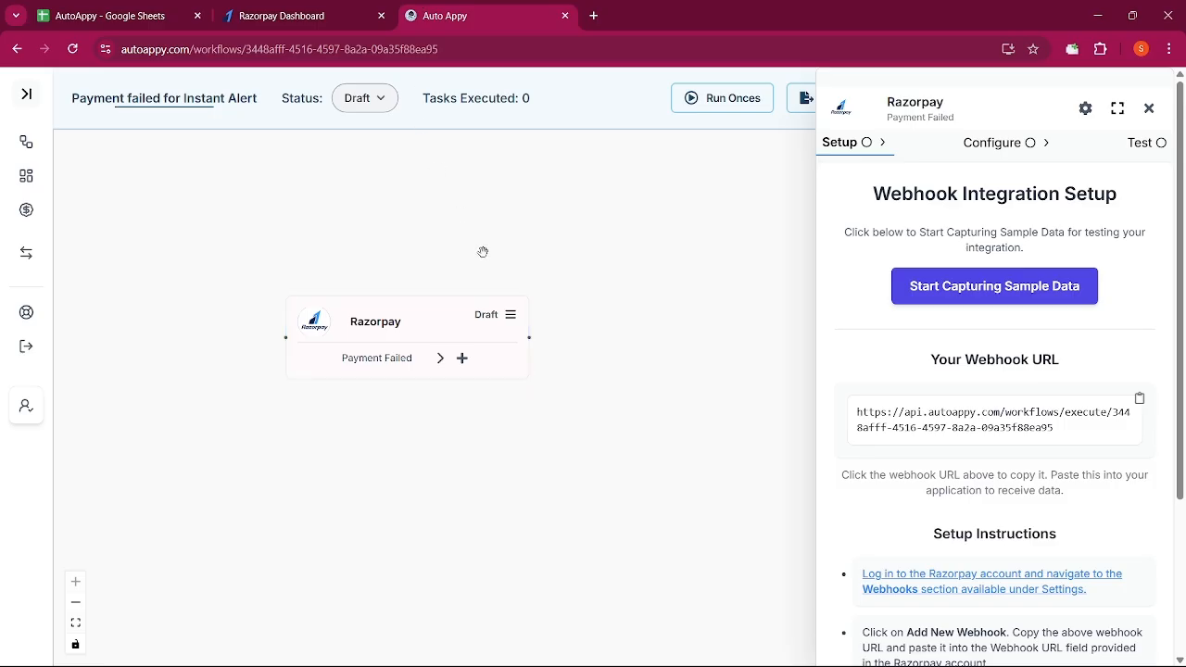
# Review the setup instructions, recopy the webhook URL, and switch to the Razorpay Dashboard
pyautogui.scroll(-2, 966, 458)
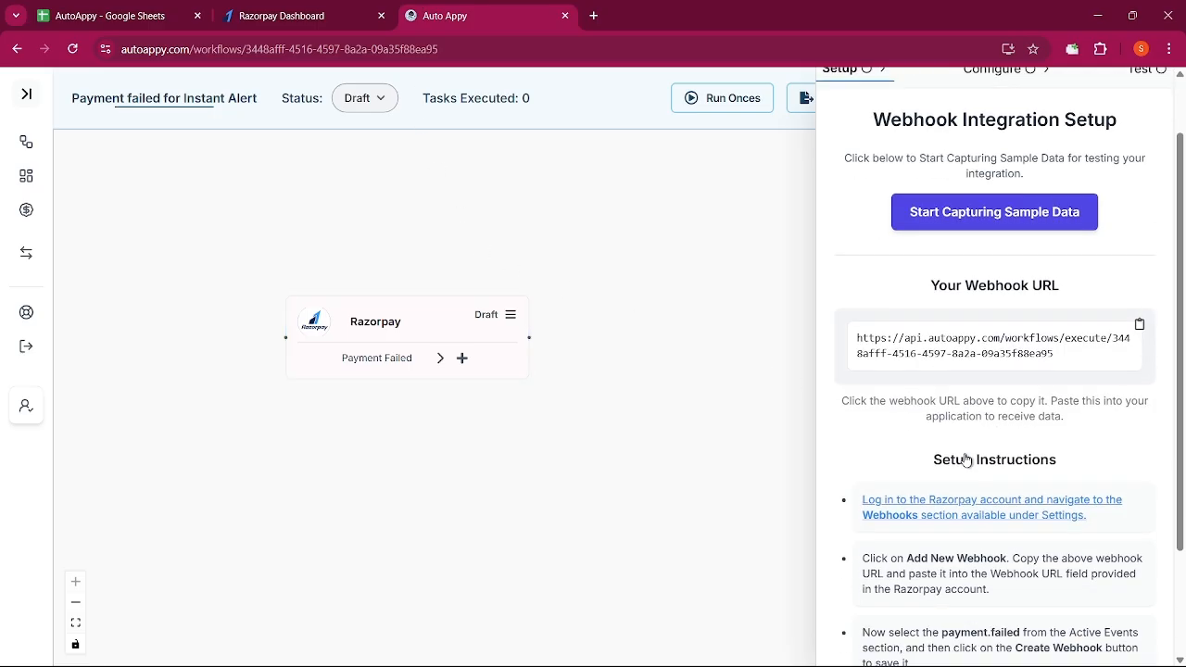
pyautogui.scroll(-1, 966, 459)
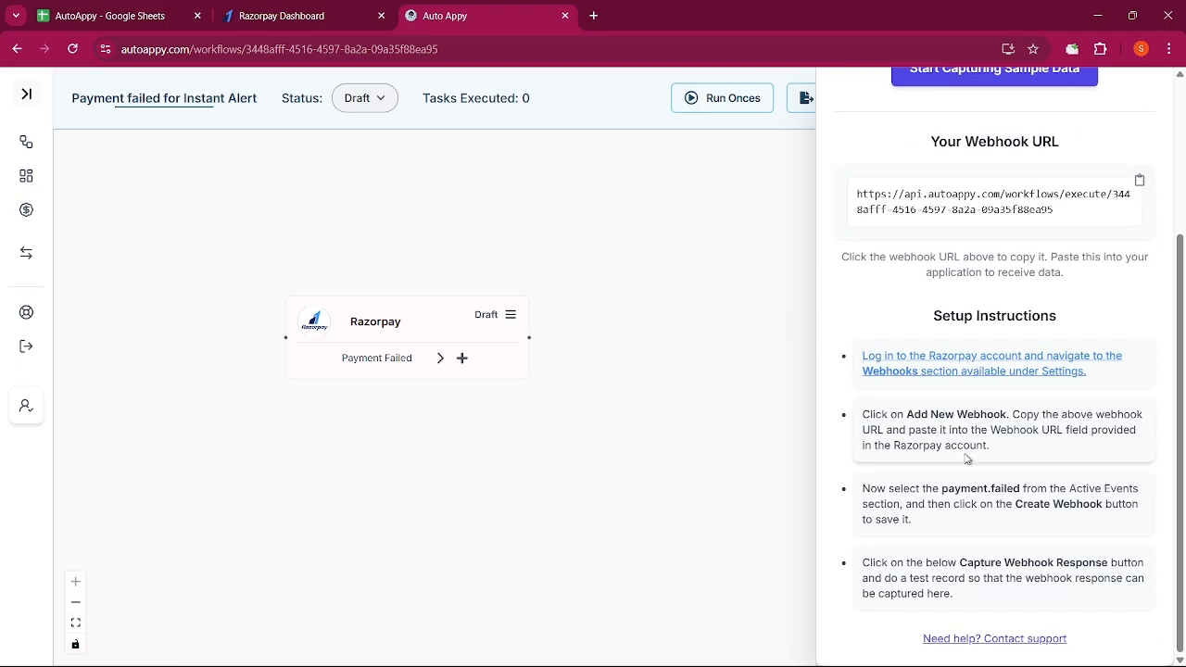
pyautogui.scroll(3, 966, 458)
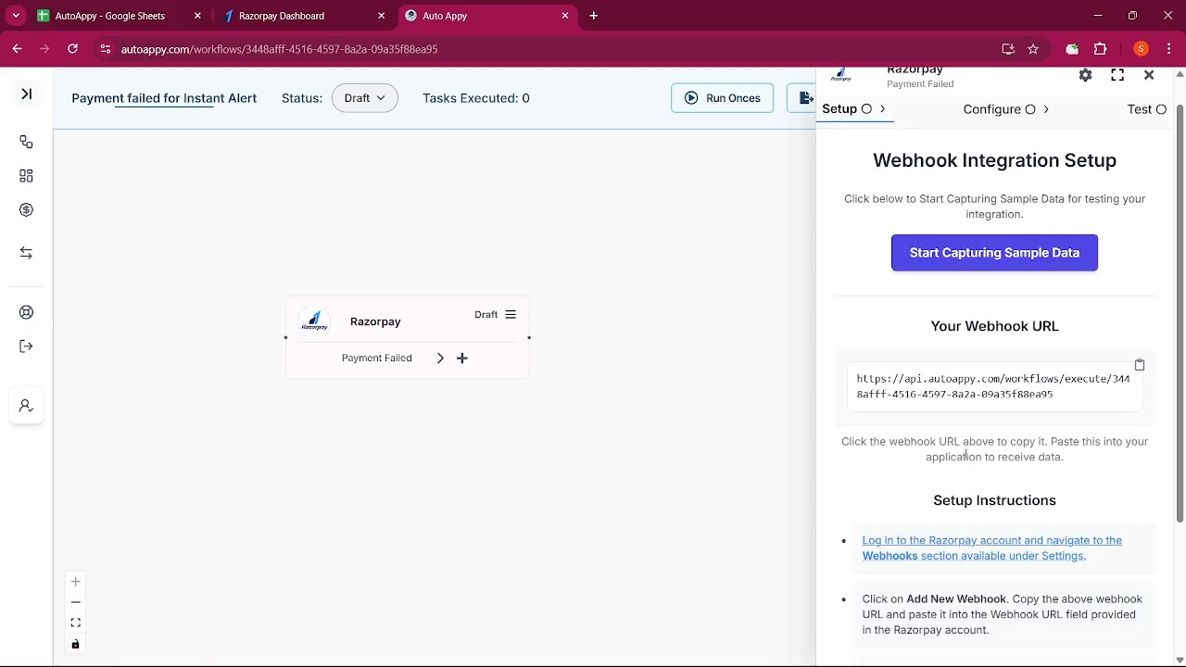
pyautogui.click(1004, 392)
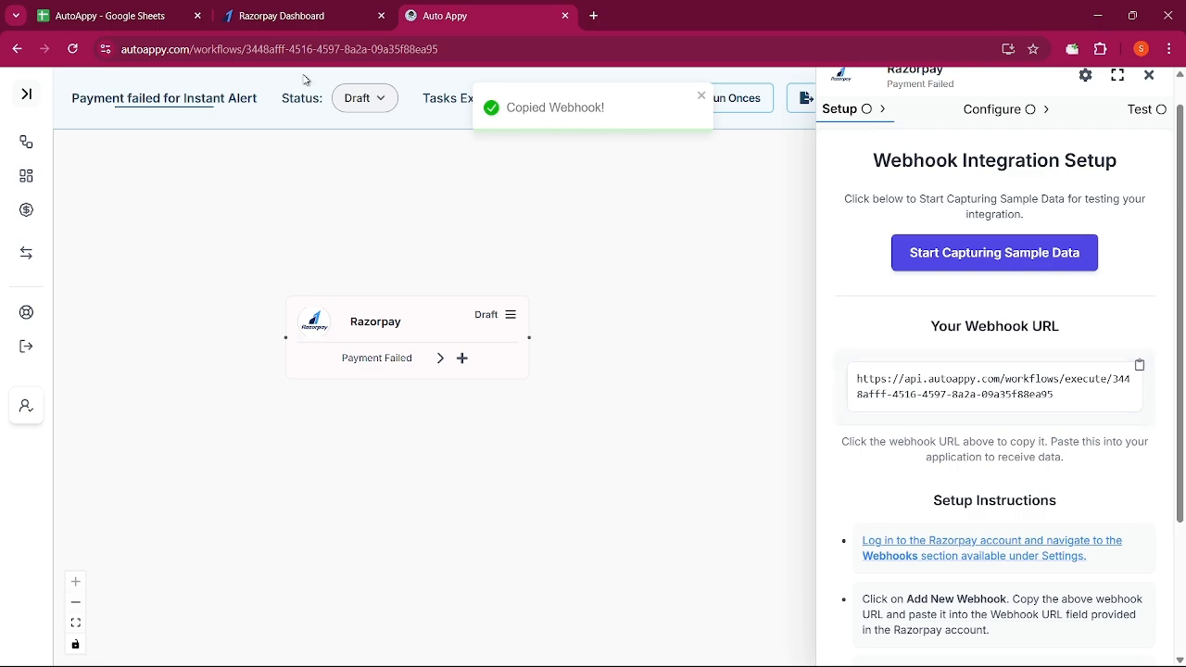
pyautogui.click(298, 13)
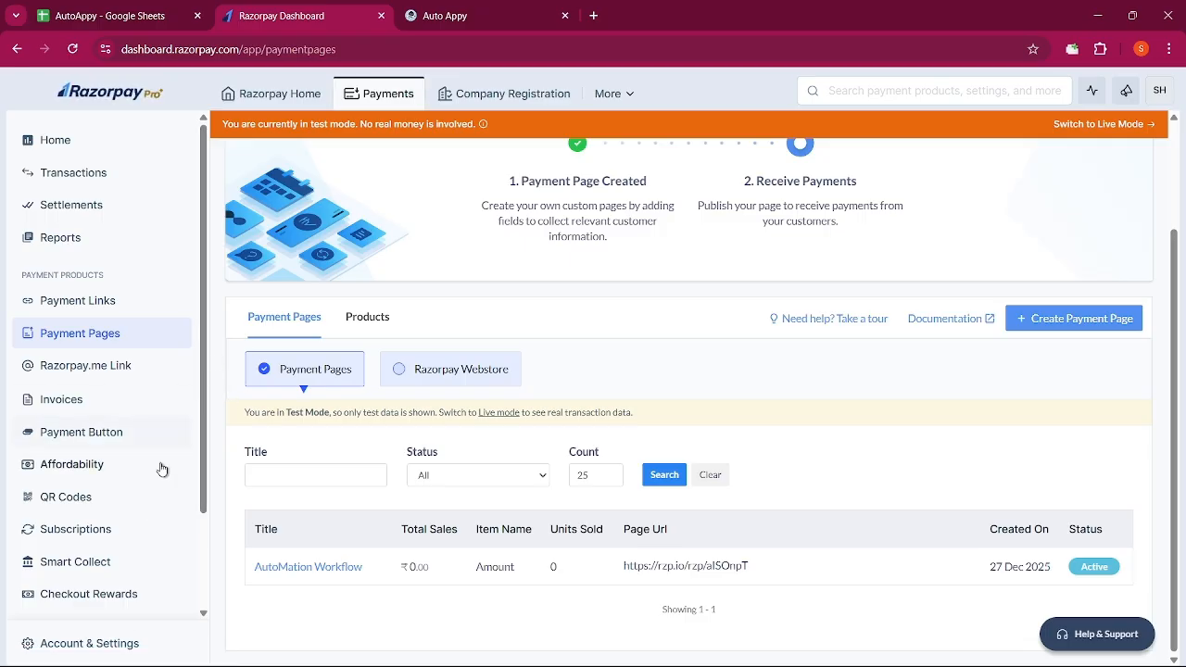
# Search Account & Settings for 'webhook' and start a new webhook on the Webhooks page
pyautogui.click(107, 641)
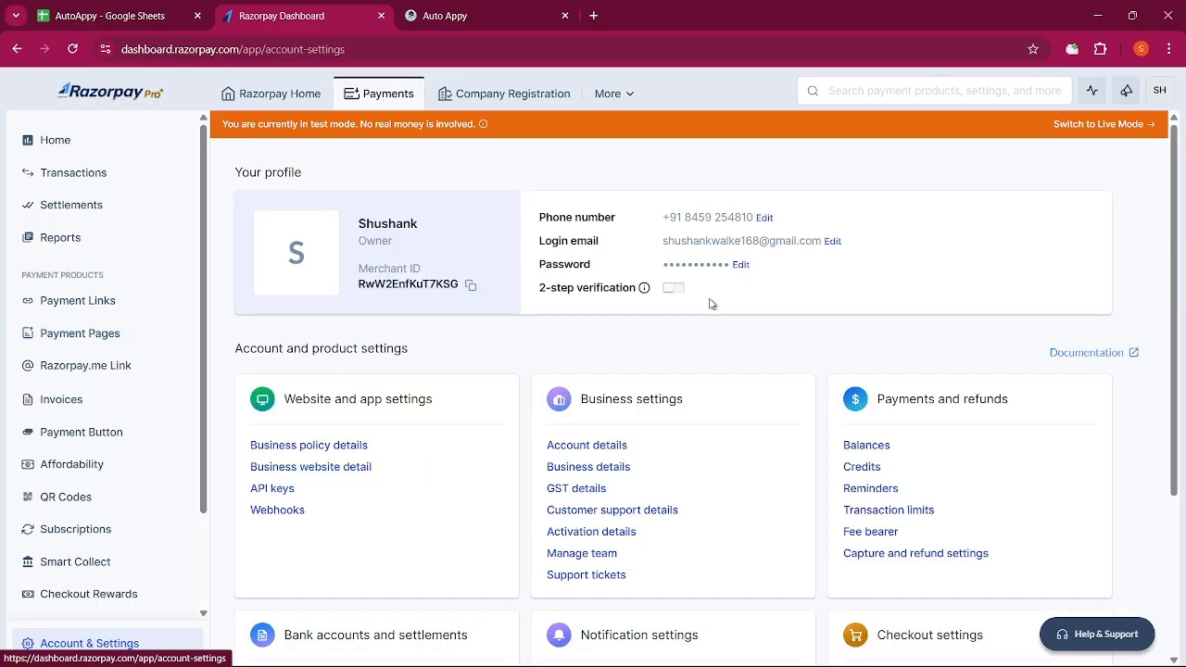
pyautogui.click(875, 90)
pyautogui.write('web')
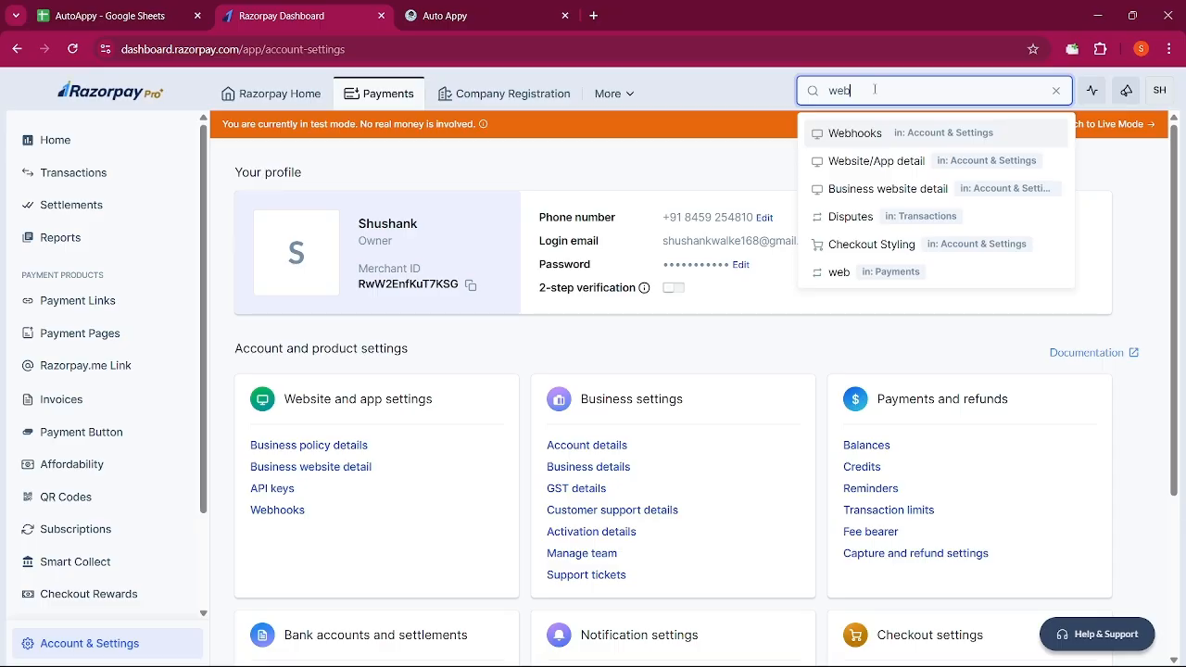
pyautogui.write('hook')
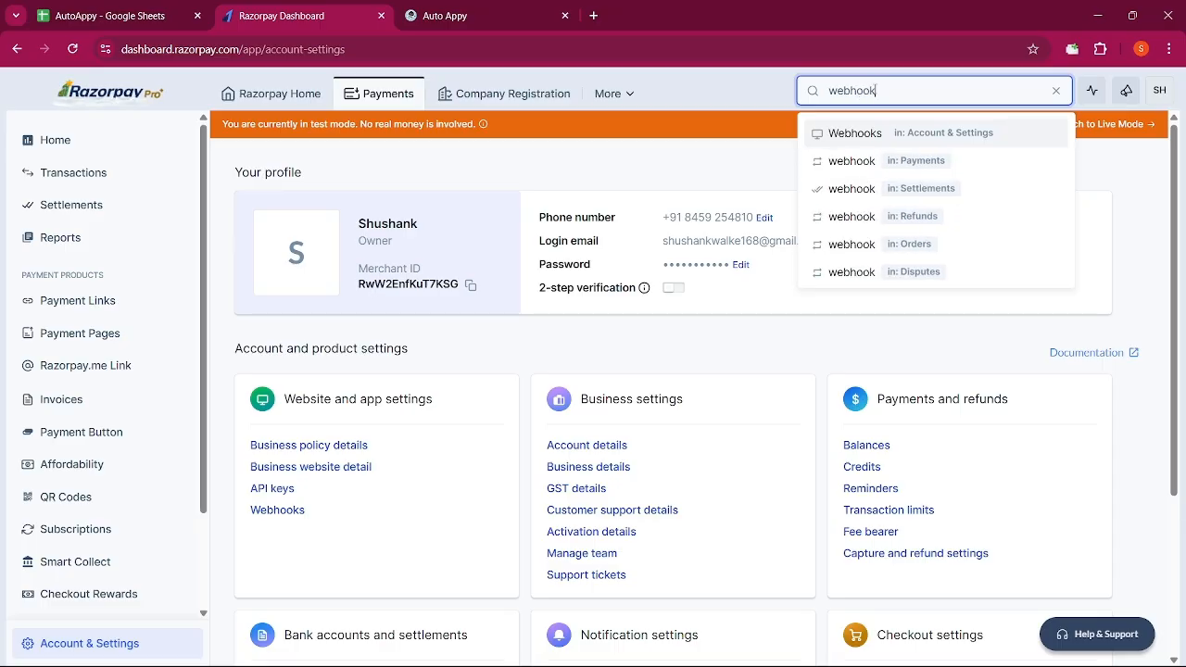
pyautogui.click(866, 133)
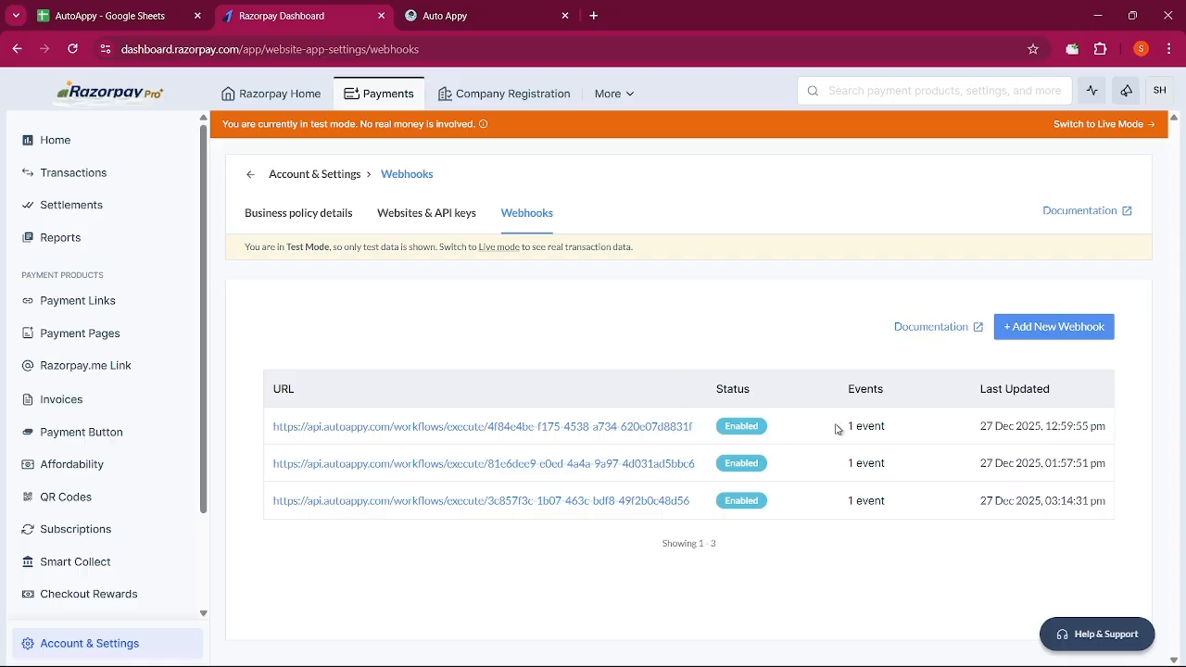
pyautogui.click(1017, 335)
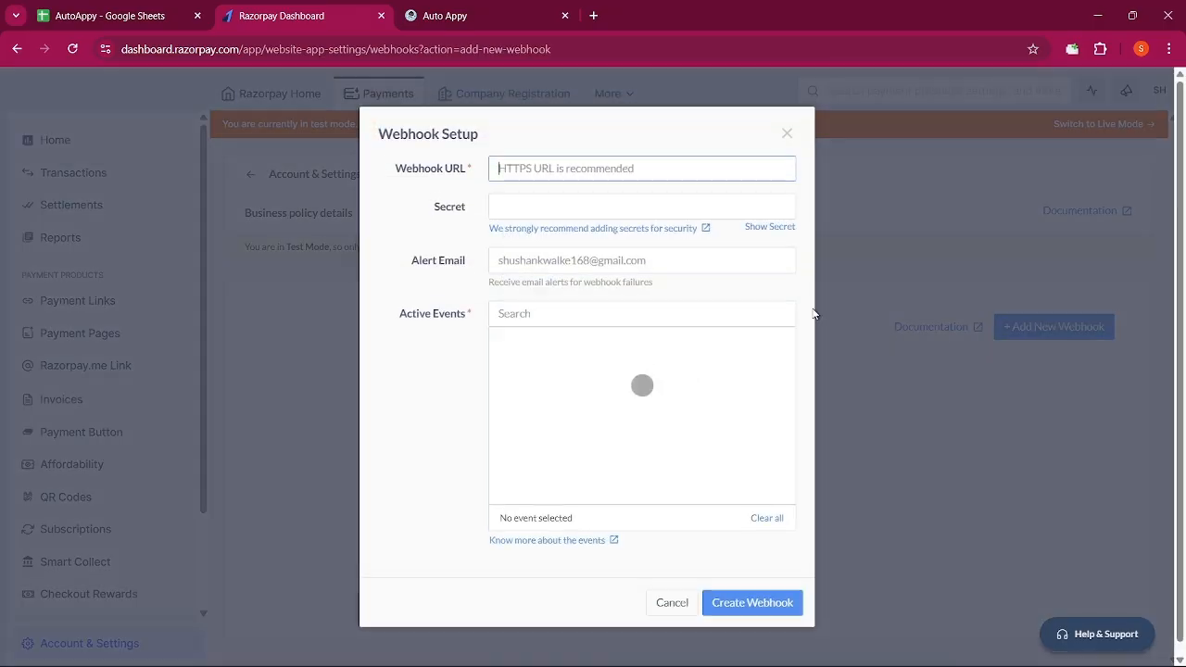
# Create a webhook with the pasted Auto Appy URL subscribed to payment.failed events
pyautogui.click(607, 161)
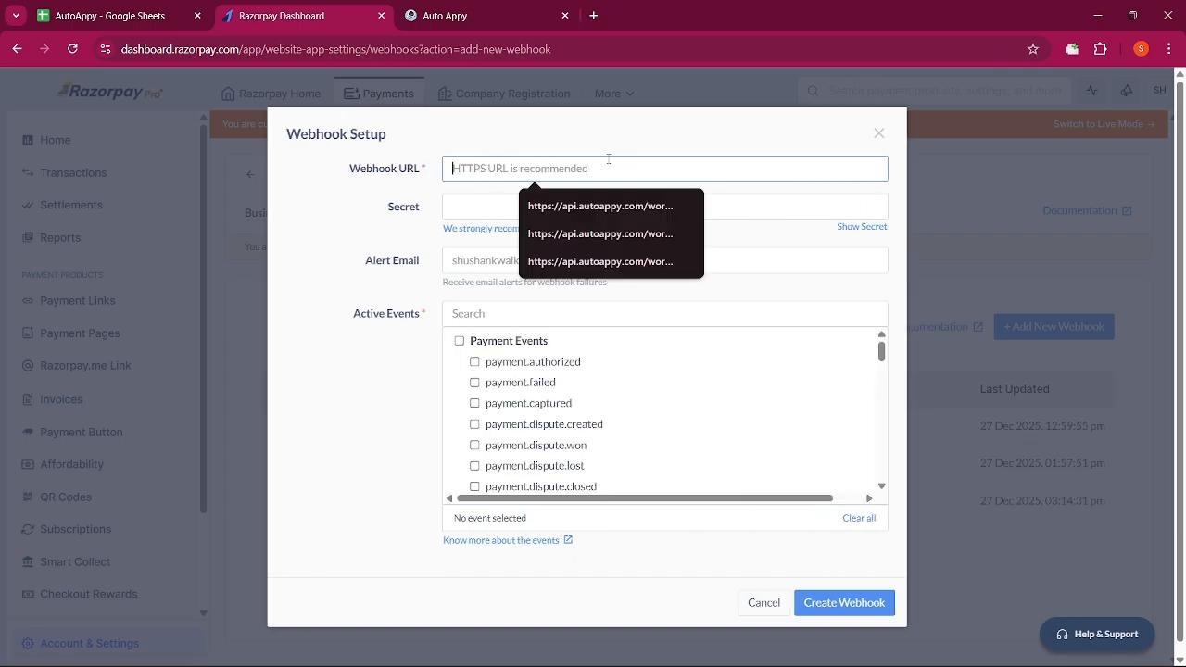
pyautogui.hotkey('ctrl', 'v')
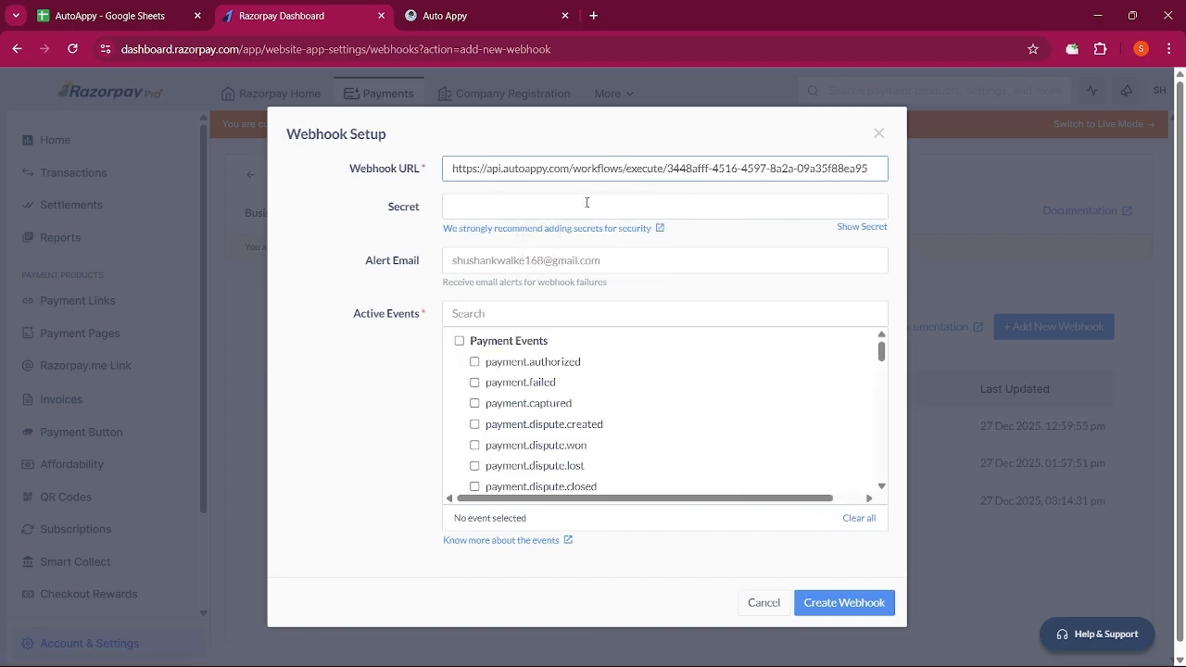
pyautogui.scroll(-2, 543, 347)
pyautogui.scroll(2, 544, 345)
pyautogui.click(475, 383)
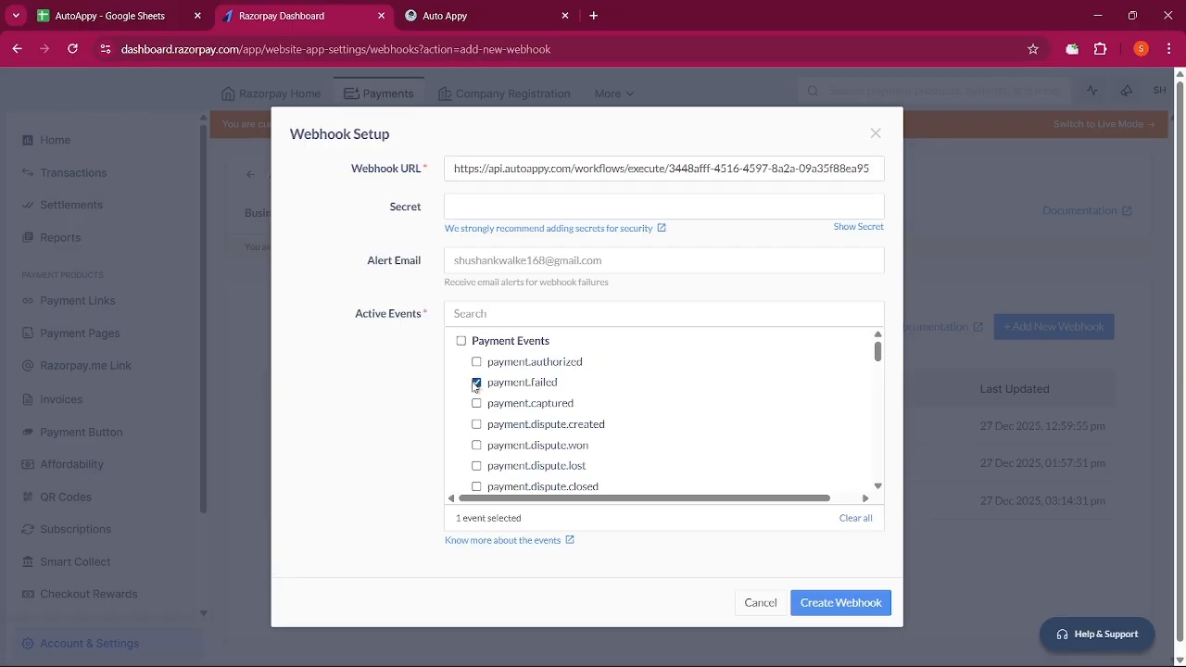
pyautogui.scroll(-1, 433, 351)
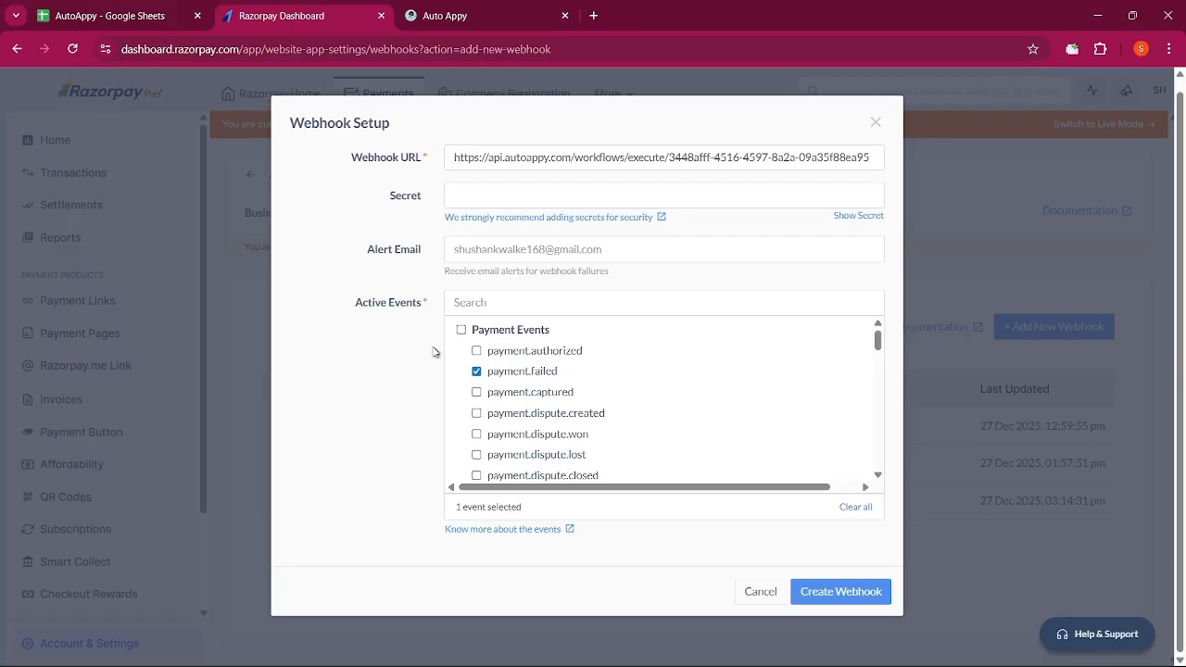
pyautogui.click(809, 584)
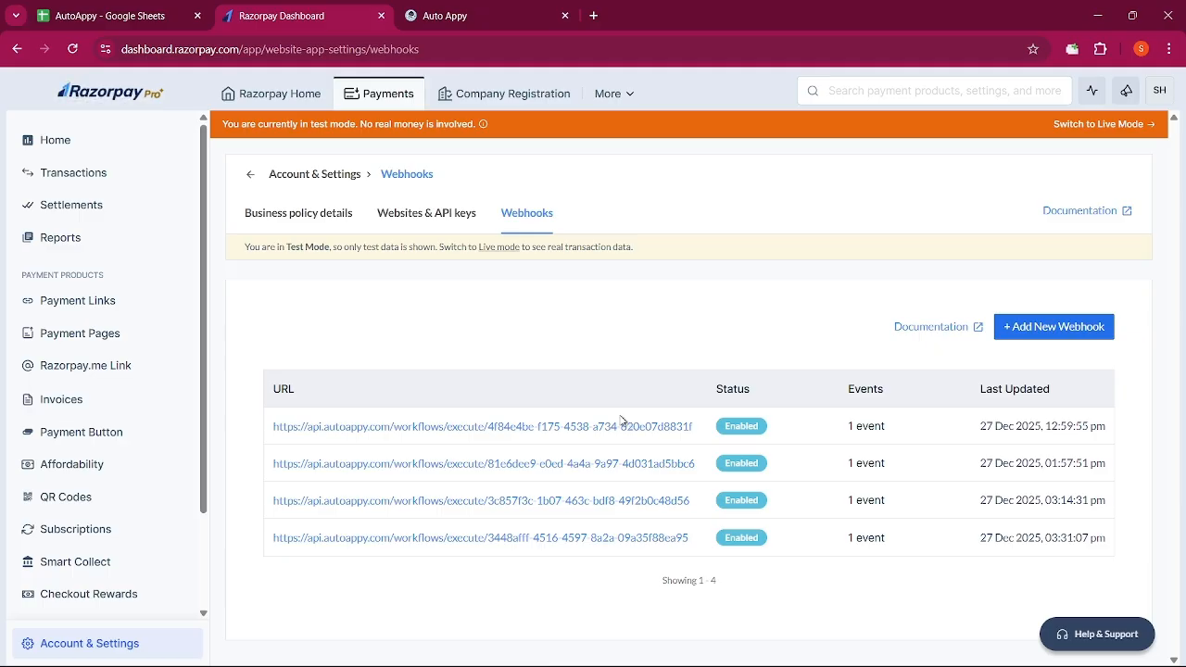
# Verify the new enabled webhook, glancing at the Auto Appy tab before returning to Razorpay
pyautogui.click(447, 18)
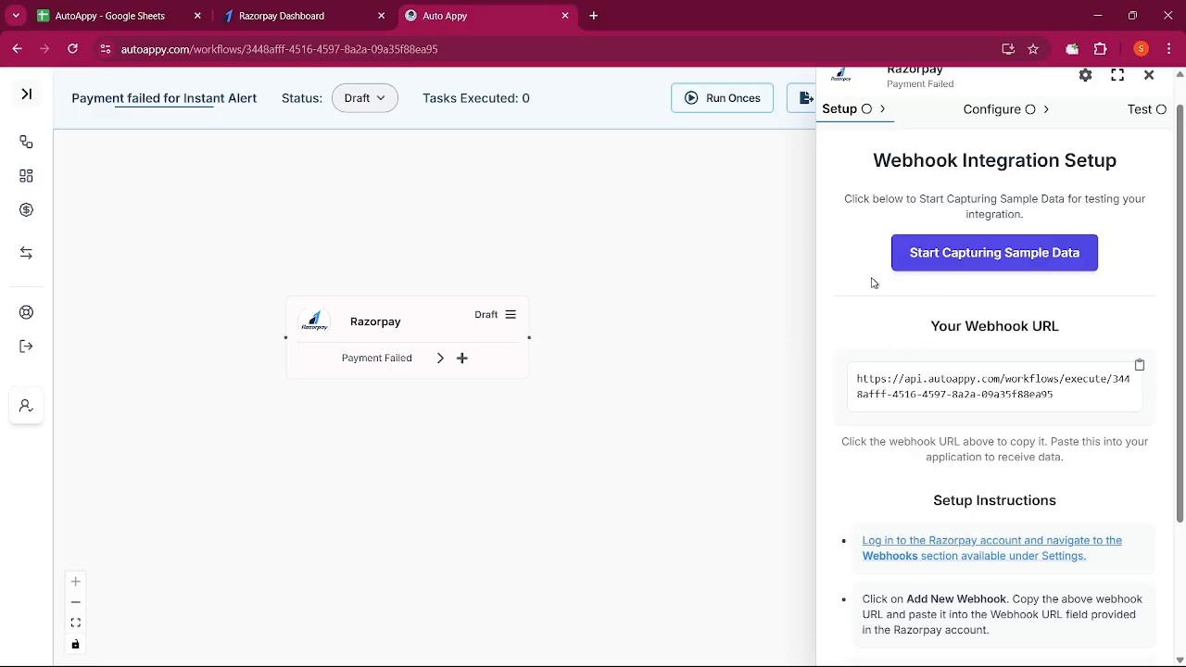
pyautogui.click(317, 28)
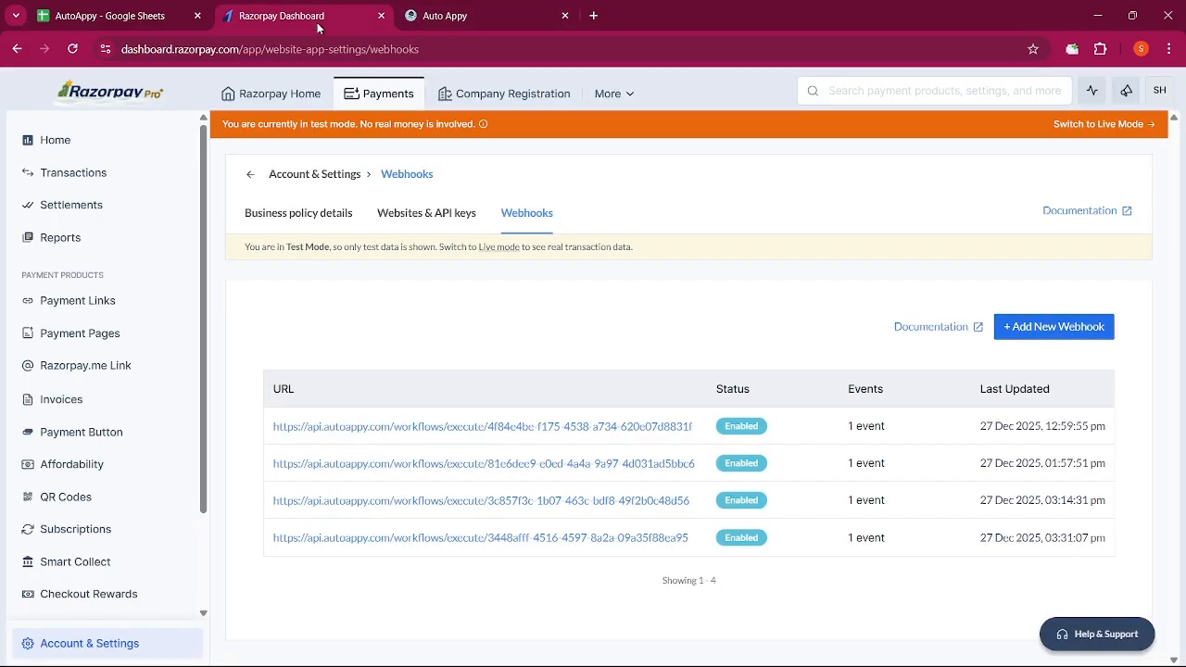
# Copy the first payment link's URL and load it in a new browser tab
pyautogui.click(117, 315)
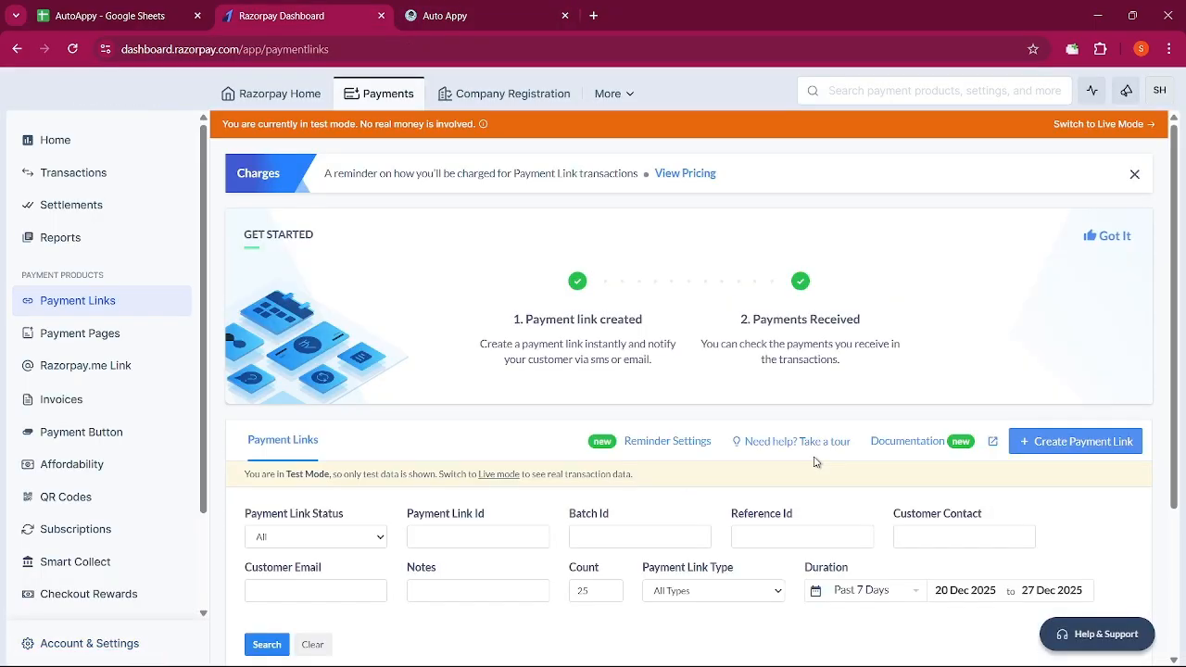
pyautogui.scroll(-2, 862, 528)
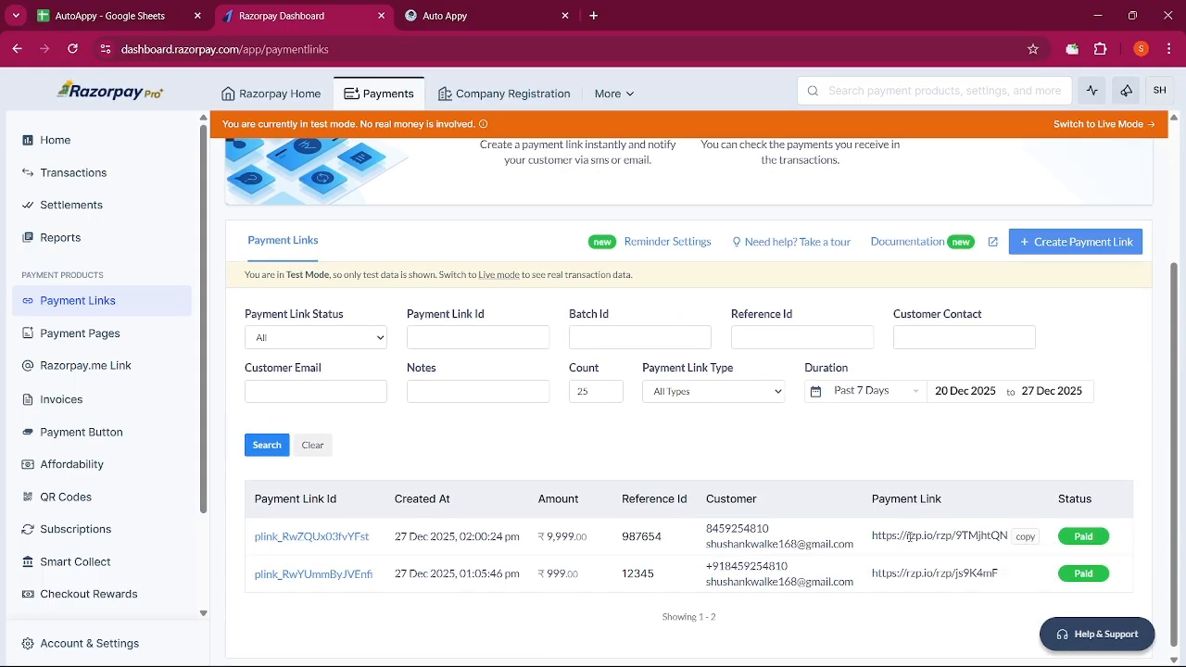
pyautogui.click(1019, 537)
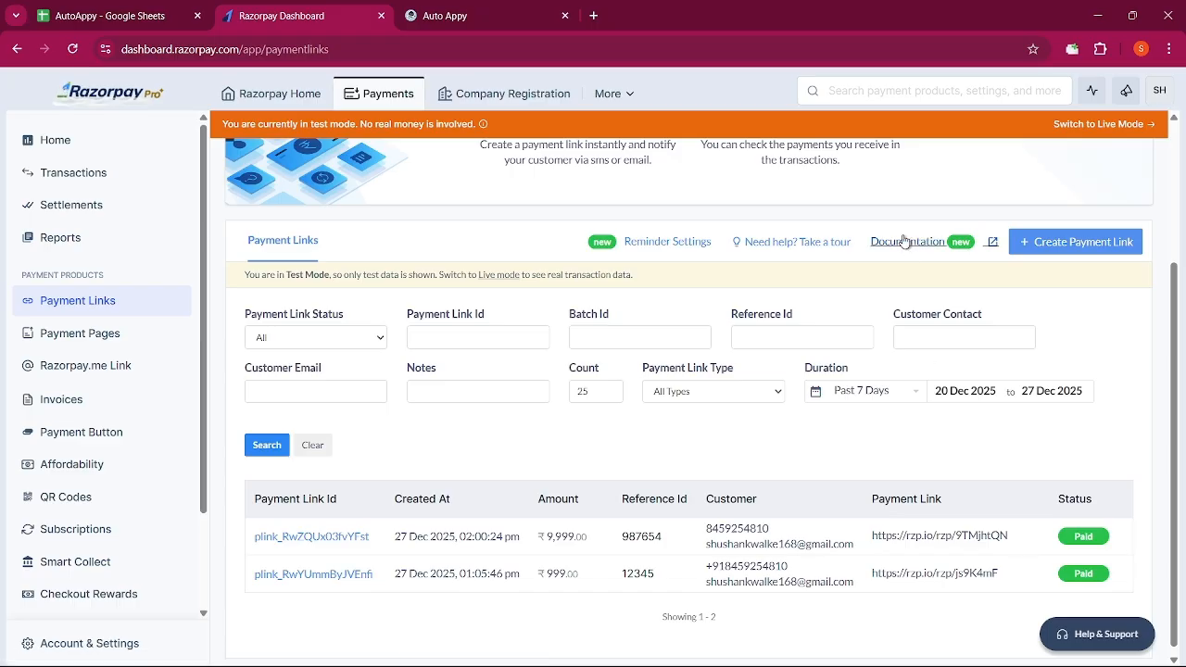
pyautogui.click(595, 15)
pyautogui.hotkey('ctrl', 'v')
pyautogui.press('Return')
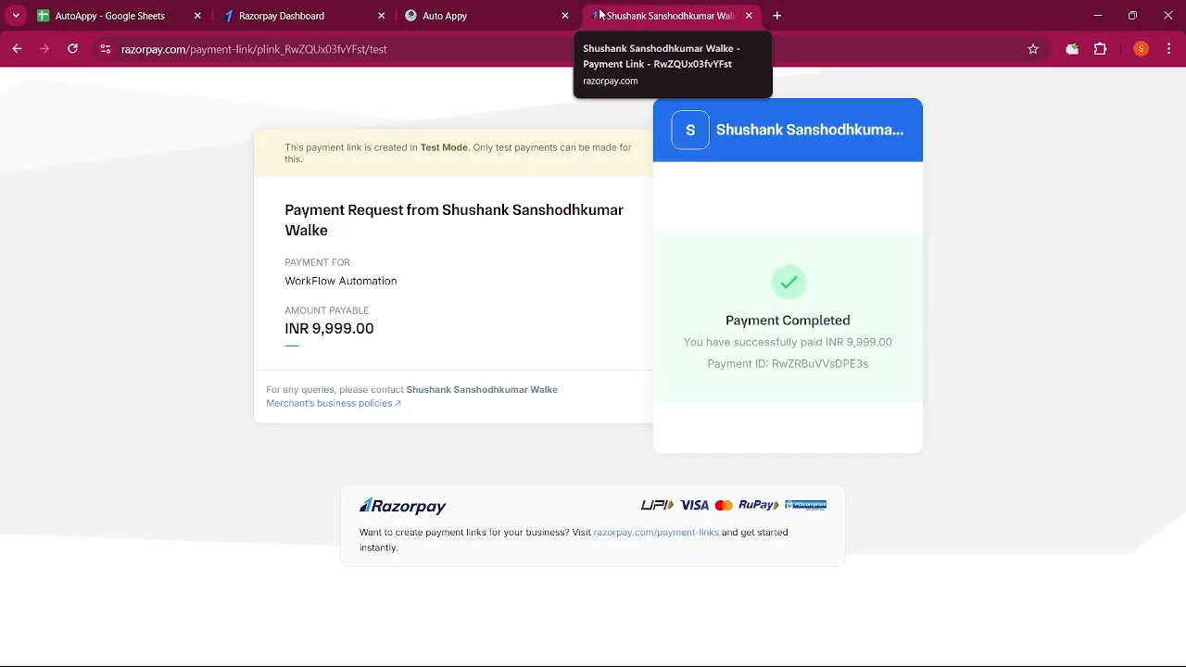
# Bring up the ₹999.00 AutoMation Workflow payment page window
pyautogui.click(749, 16)
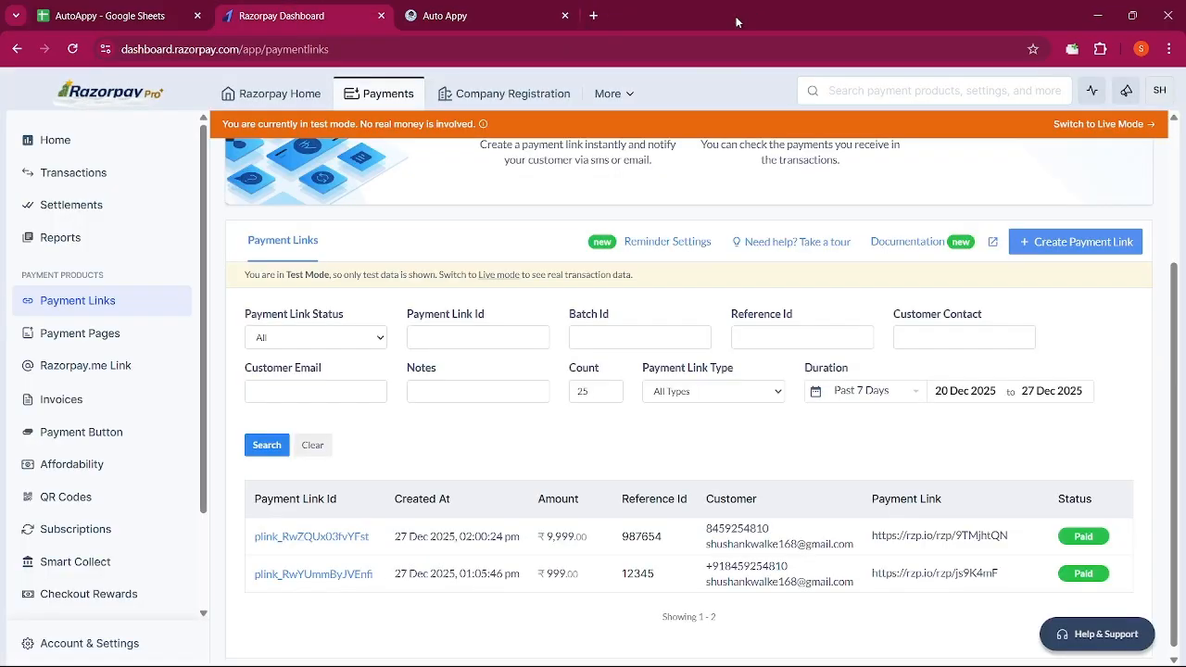
pyautogui.hotkey('alt', 'Tab')
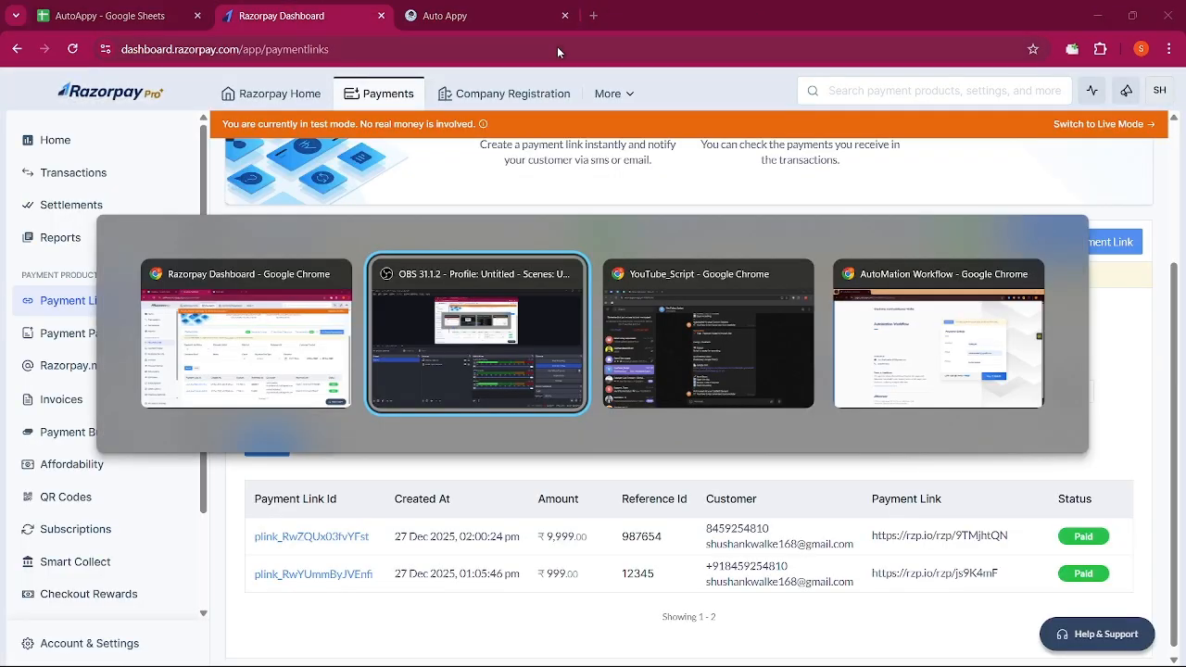
pyautogui.hotkey('alt', 'Tab')
pyautogui.hotkey('alt', 'Tab')
pyautogui.hotkey('alt', 'Tab')
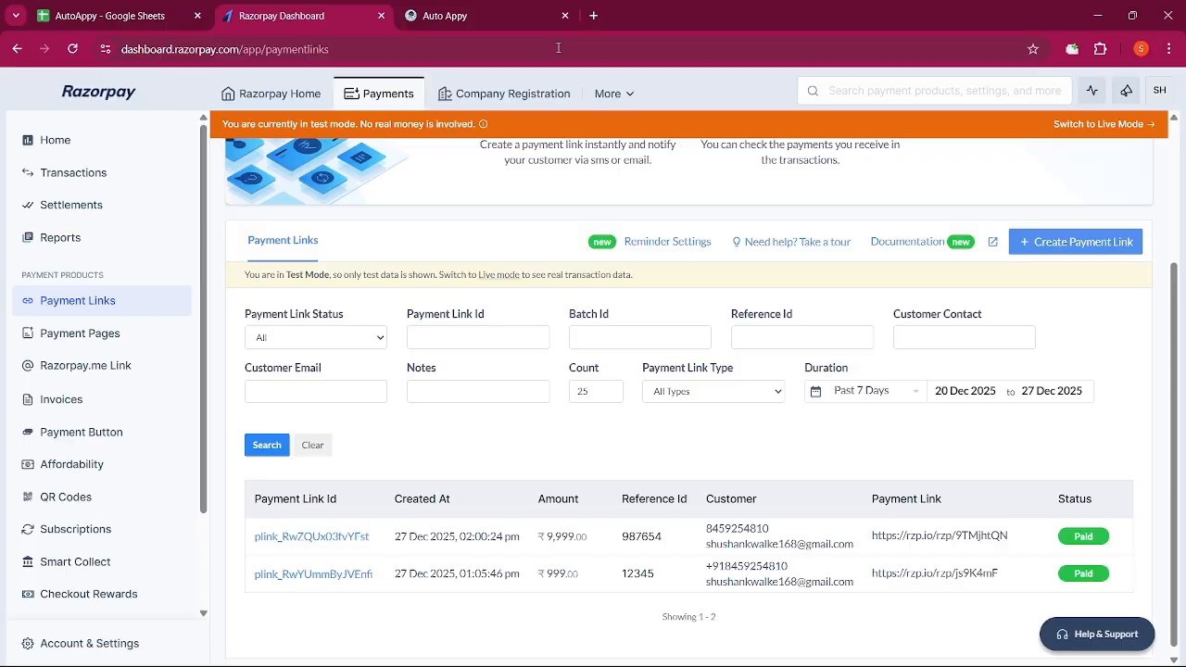
pyautogui.hotkey('alt', 'Tab')
pyautogui.click(454, 48)
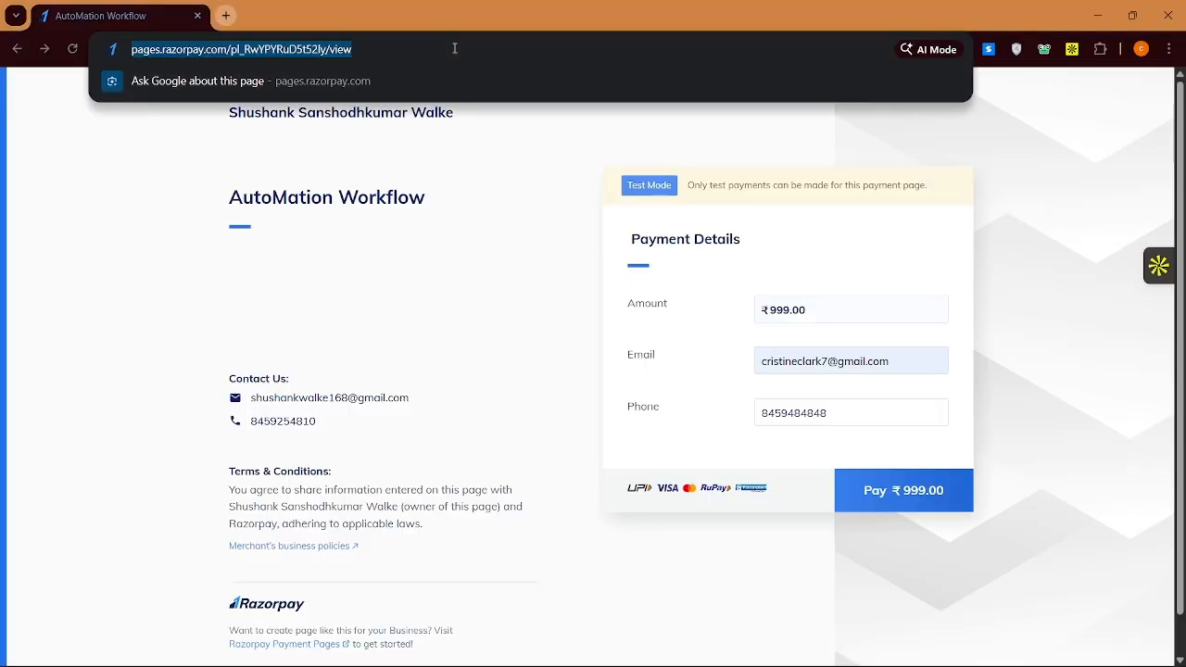
pyautogui.hotkey('ctrl', 'v')
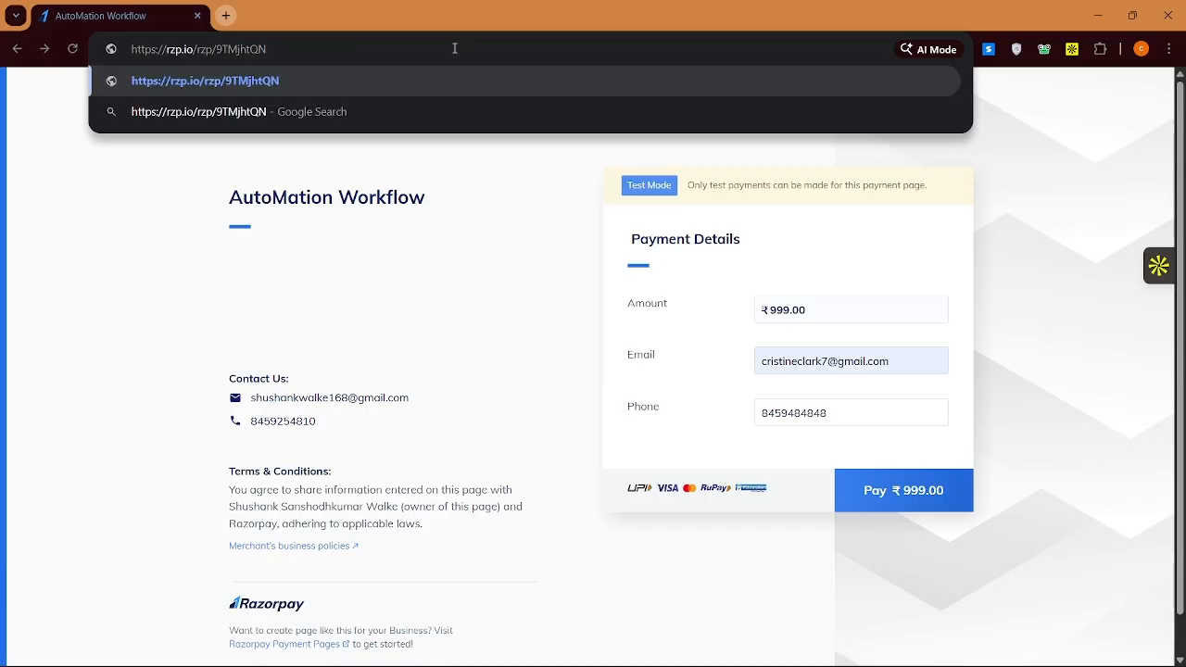
pyautogui.press('Escape')
pyautogui.press('Escape')
# Back in the Auto Appy workflow, start capturing sample data for the Payment Failed trigger
pyautogui.hotkey('alt', 'Tab')
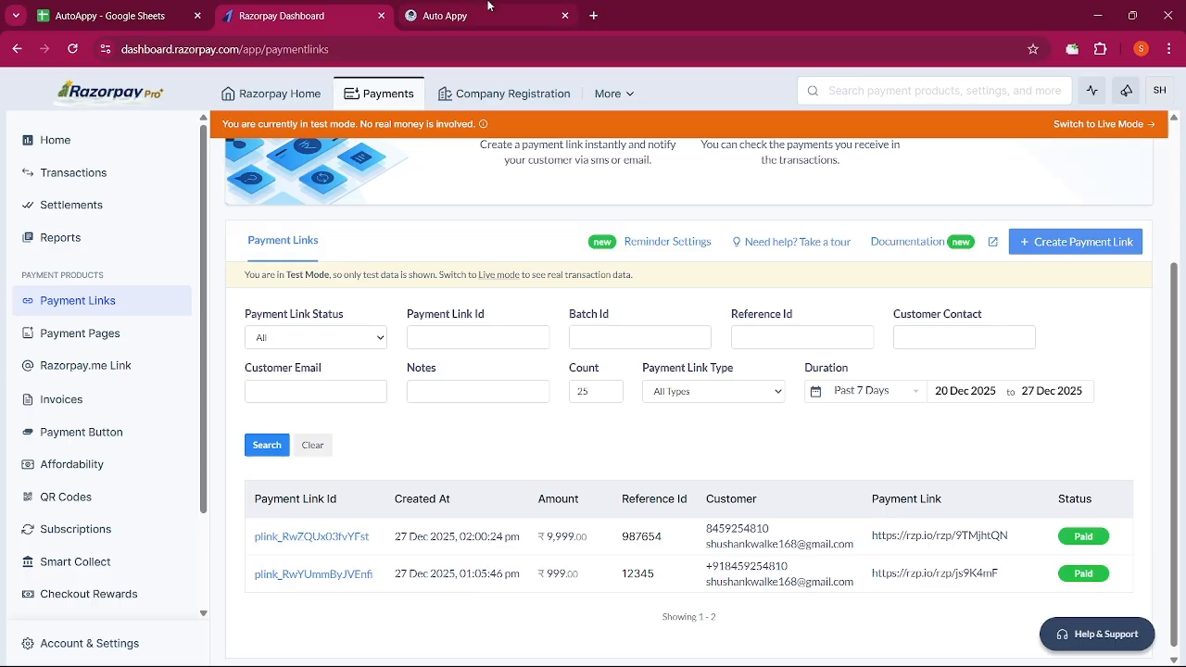
pyautogui.click(488, 9)
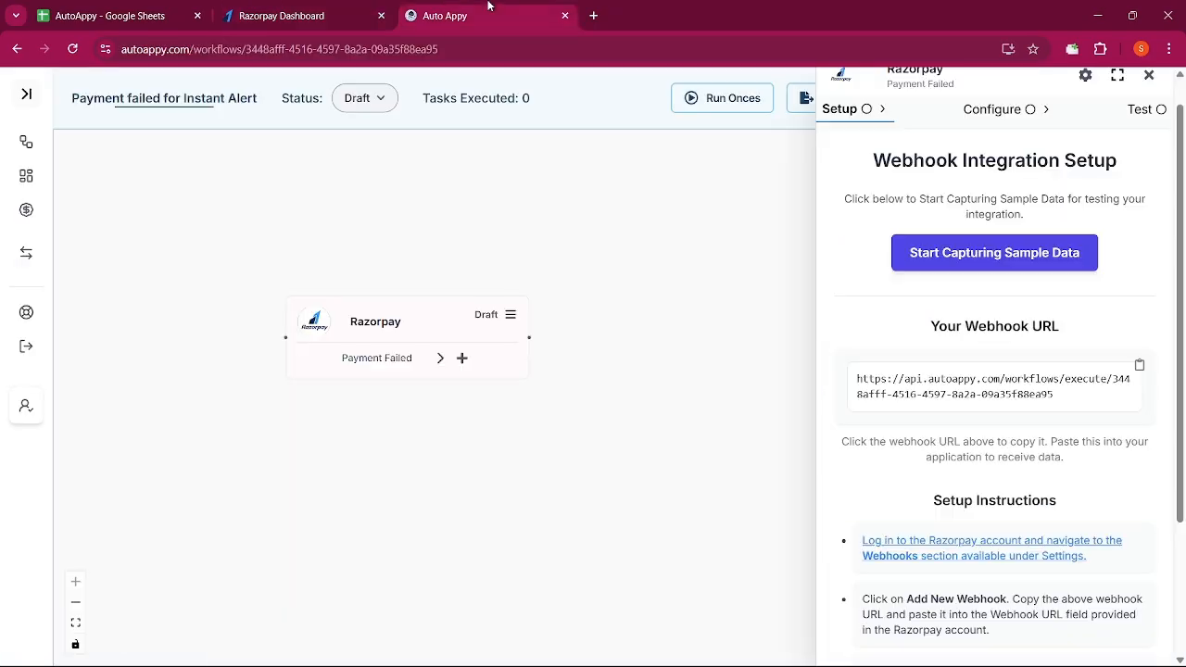
pyautogui.click(909, 250)
# Start the ₹999 Razorpay payment by card and enter the test card number
pyautogui.hotkey('alt', 'Tab')
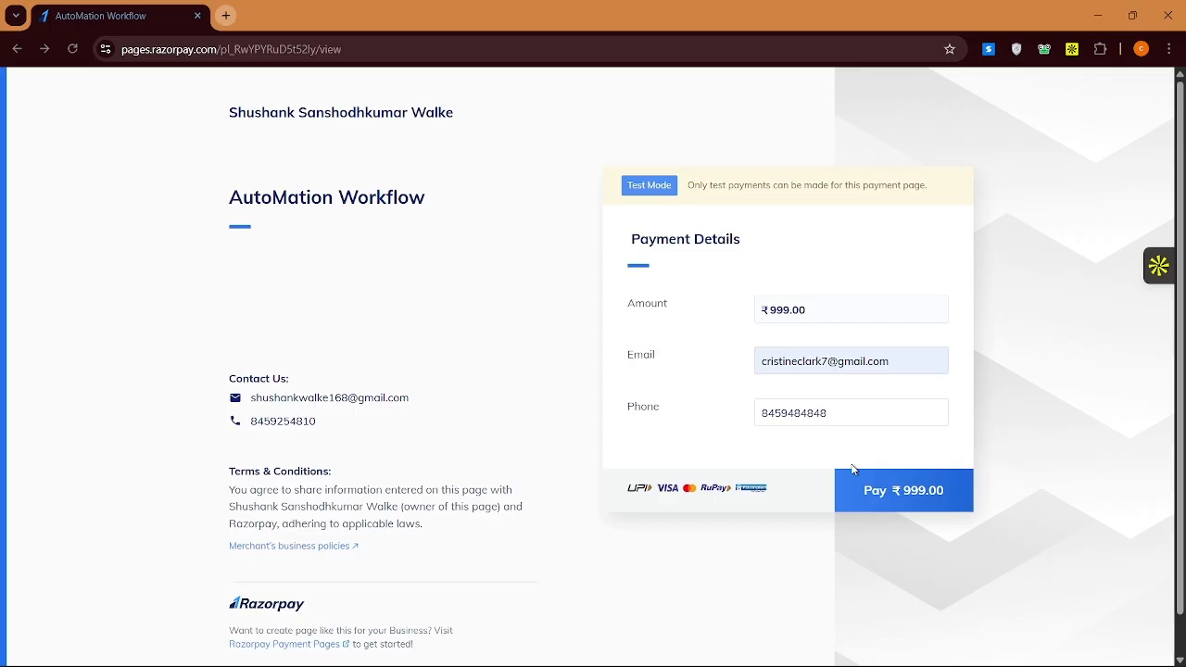
pyautogui.click(863, 505)
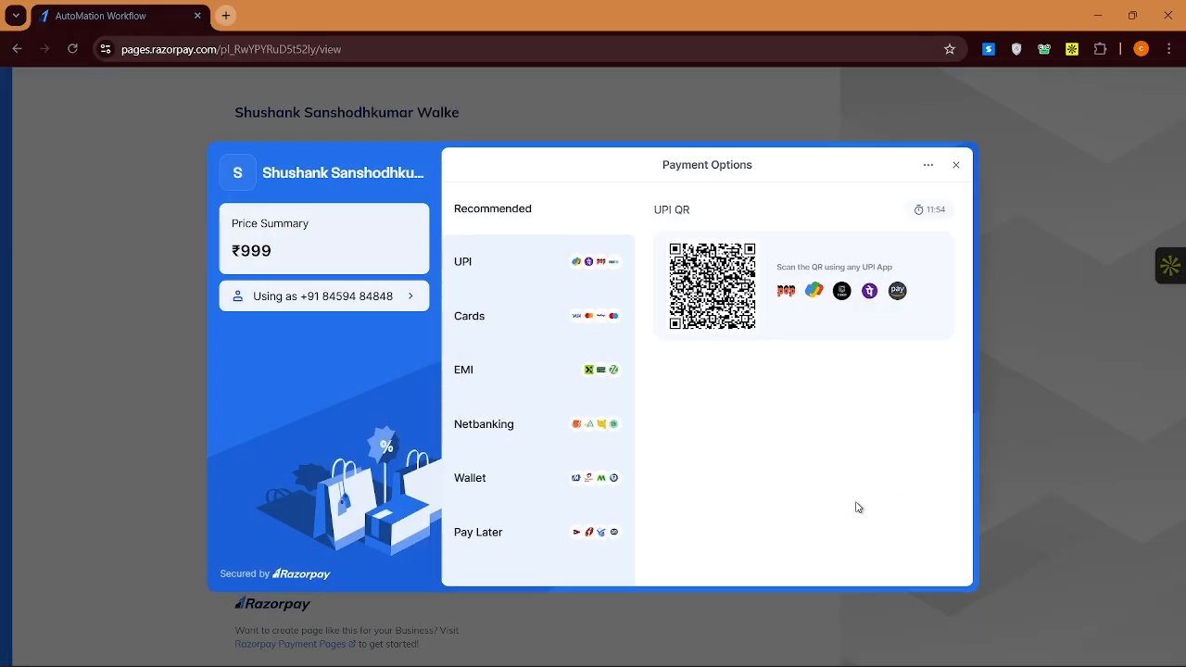
pyautogui.click(546, 337)
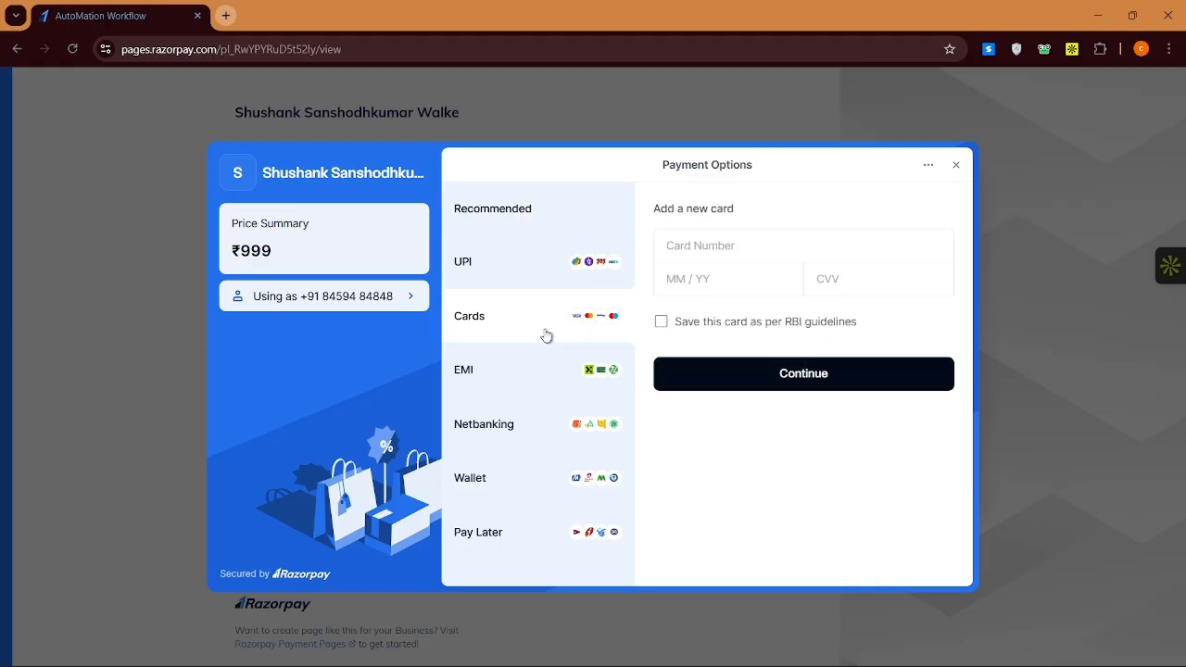
pyautogui.click(698, 249)
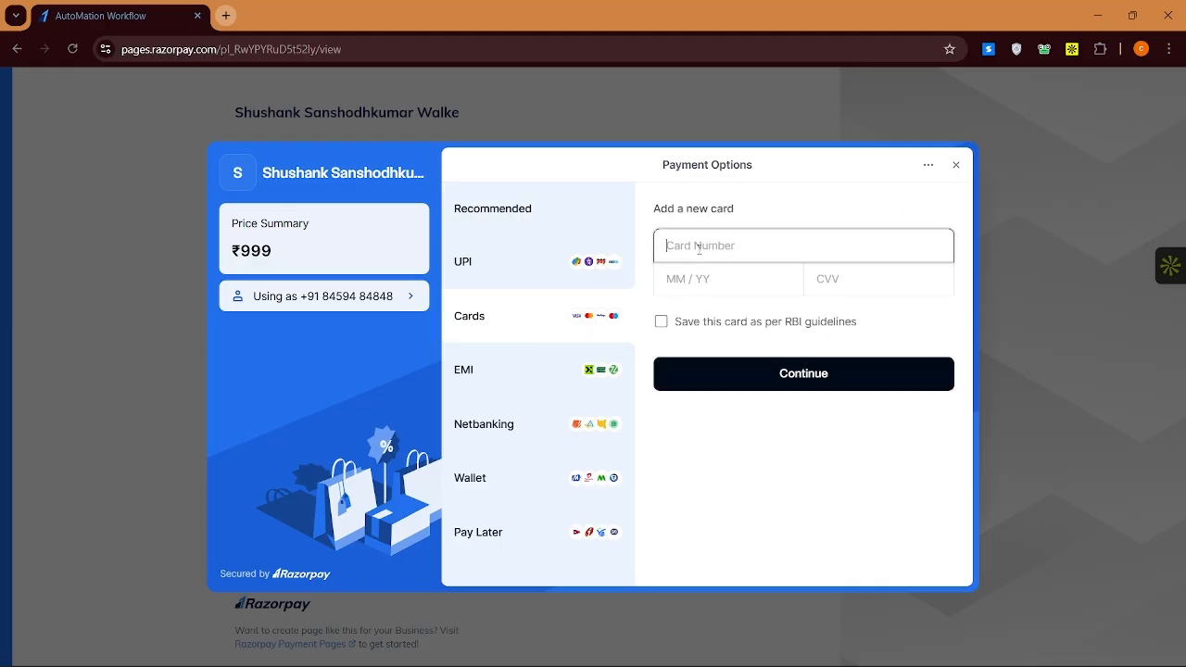
pyautogui.write('4242 4242 4242 4242')
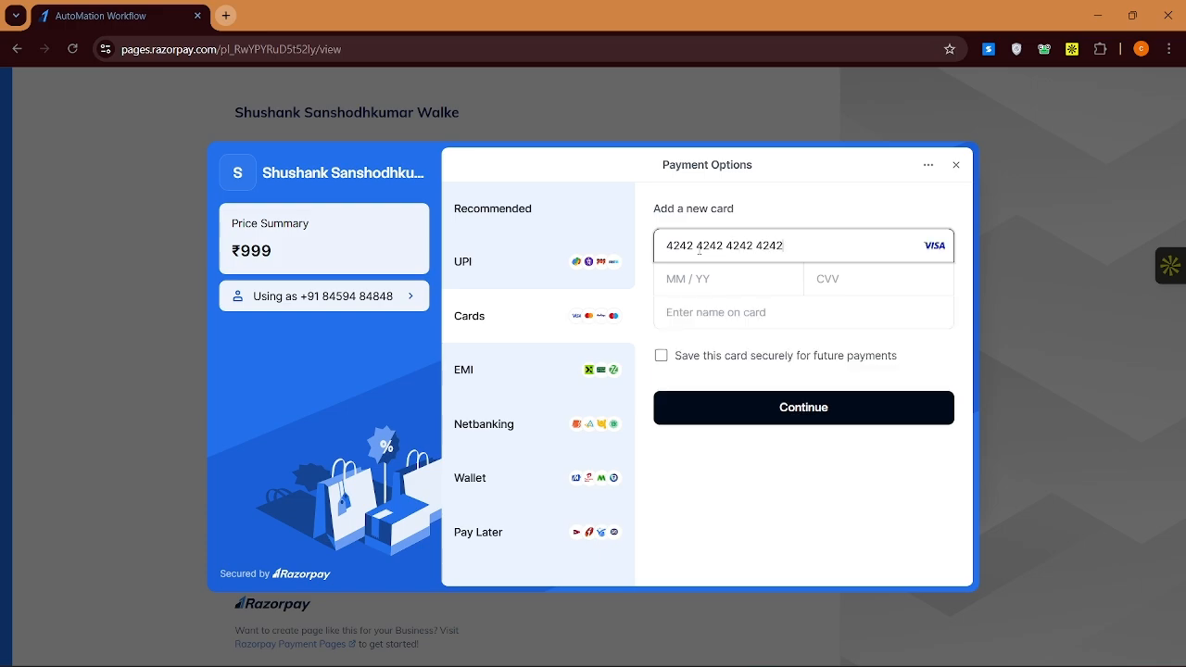
# Fill in the card's expiry date, CVV and cardholder name, then submit the payment
pyautogui.click(669, 276)
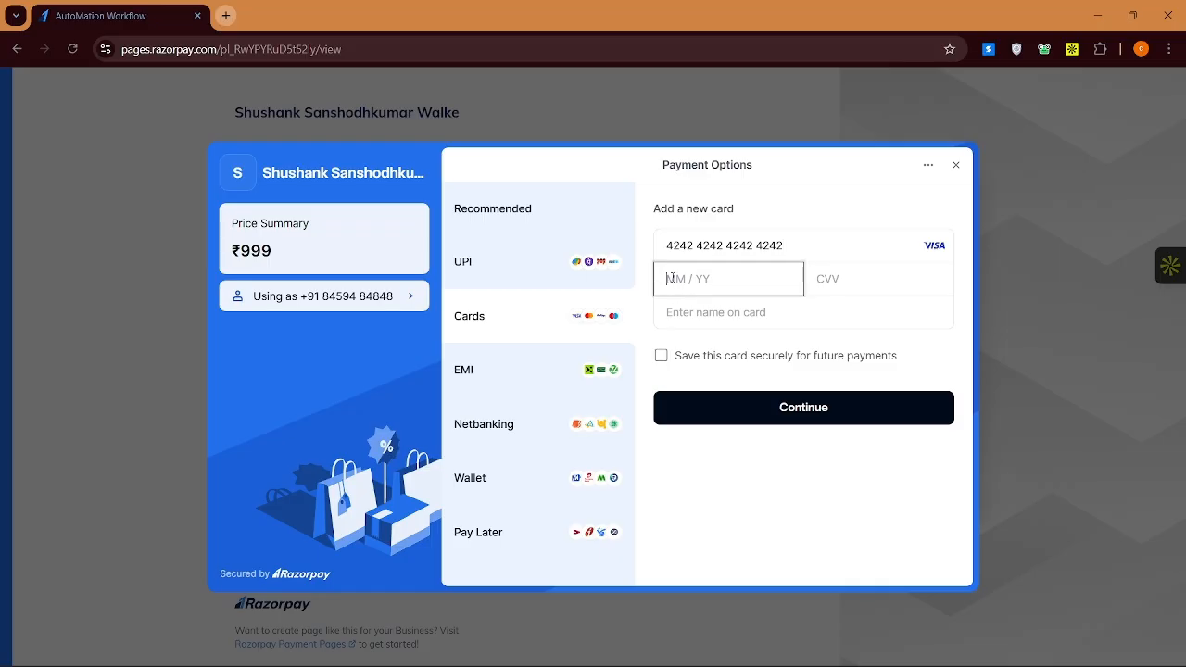
pyautogui.write('02 / 29')
pyautogui.click(829, 267)
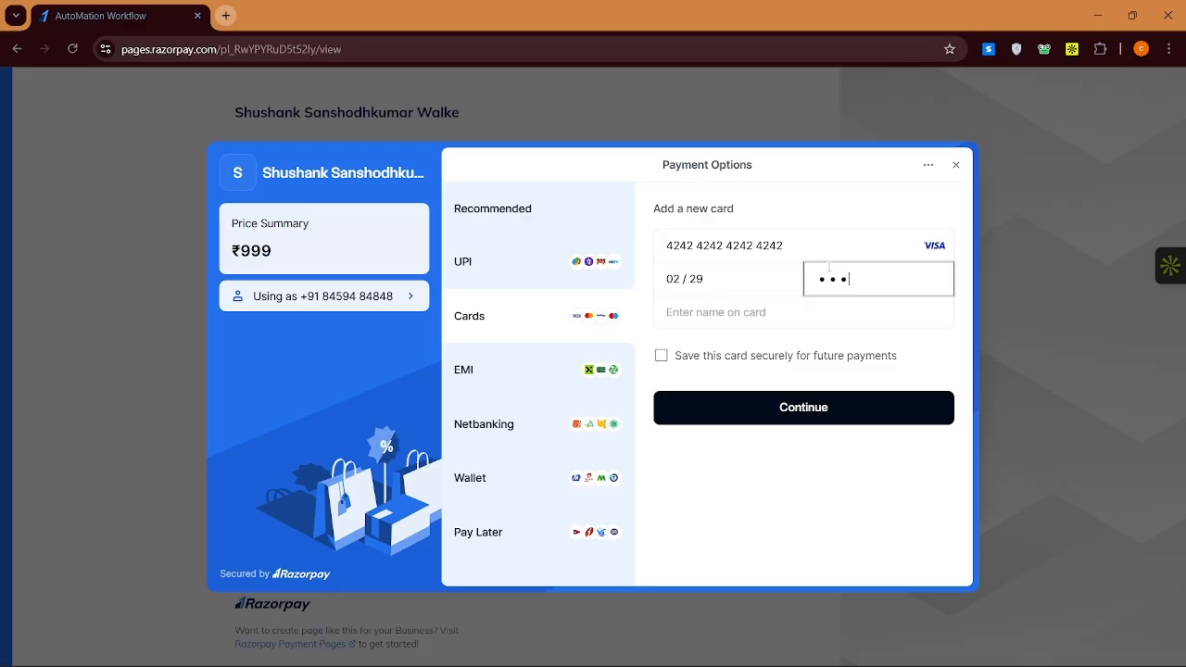
pyautogui.click(758, 321)
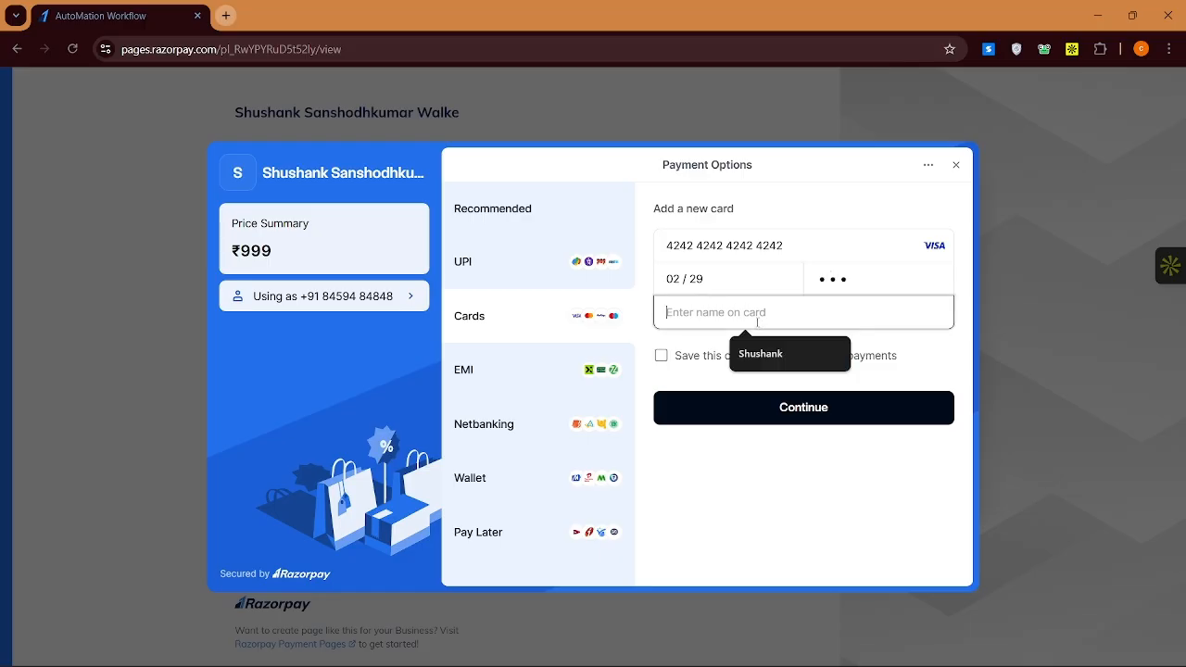
pyautogui.click(758, 359)
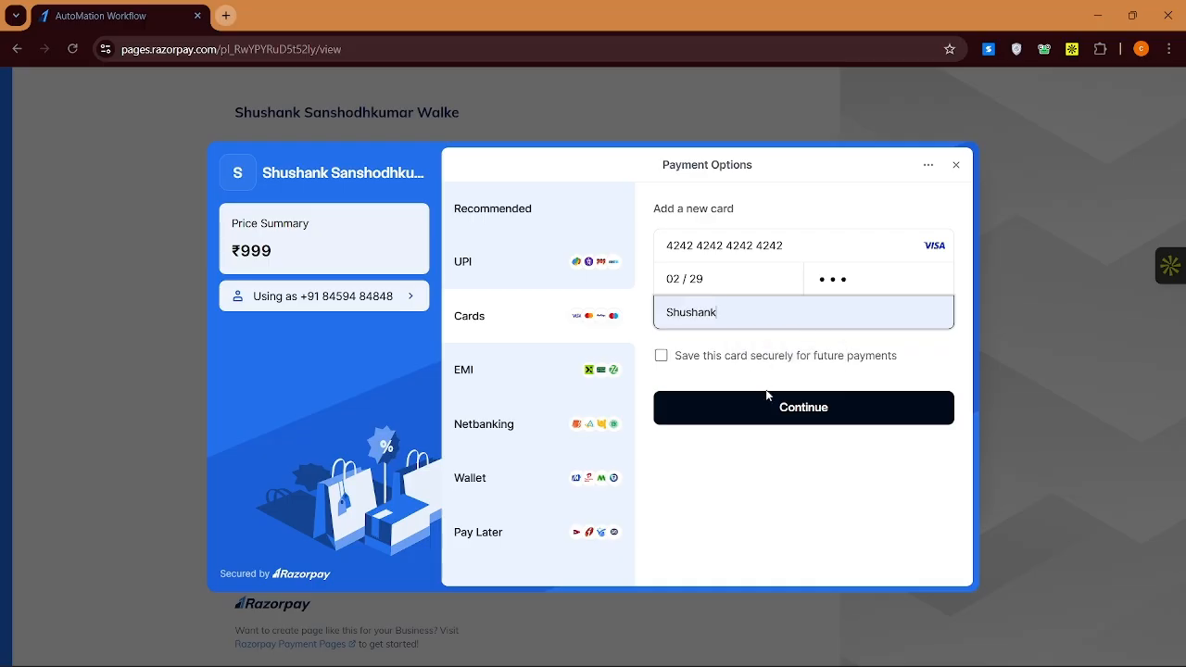
pyautogui.click(769, 408)
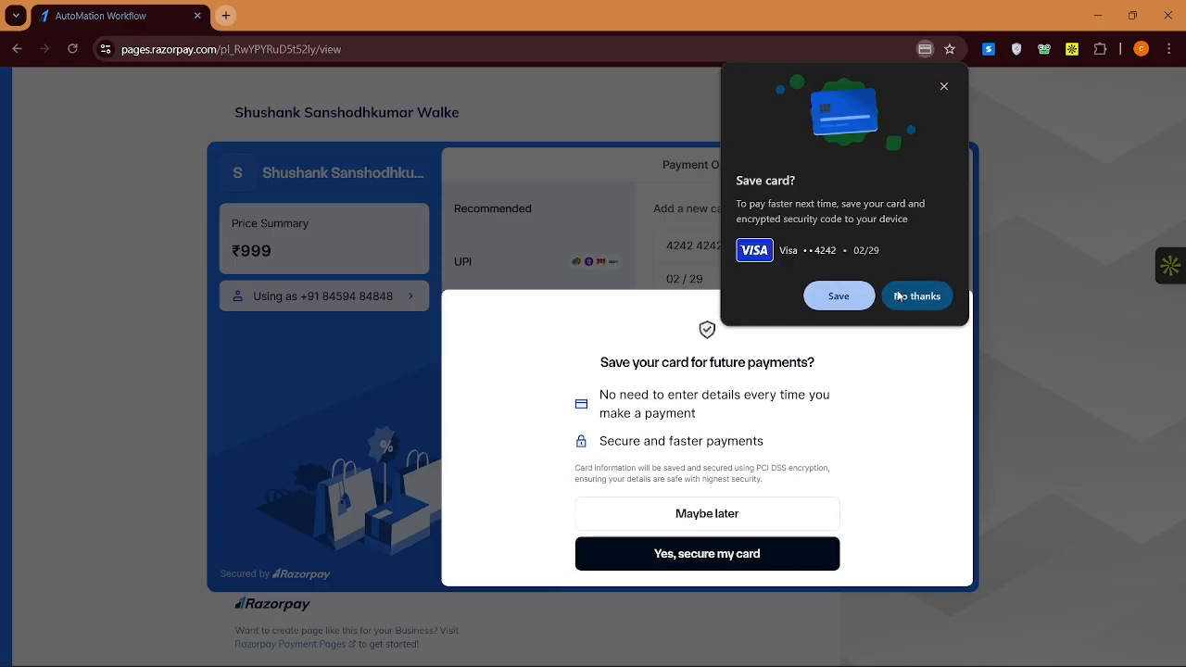
# Decline saving the card so the international-card payment fails, then return to Auto Appy
pyautogui.click(839, 295)
pyautogui.click(765, 516)
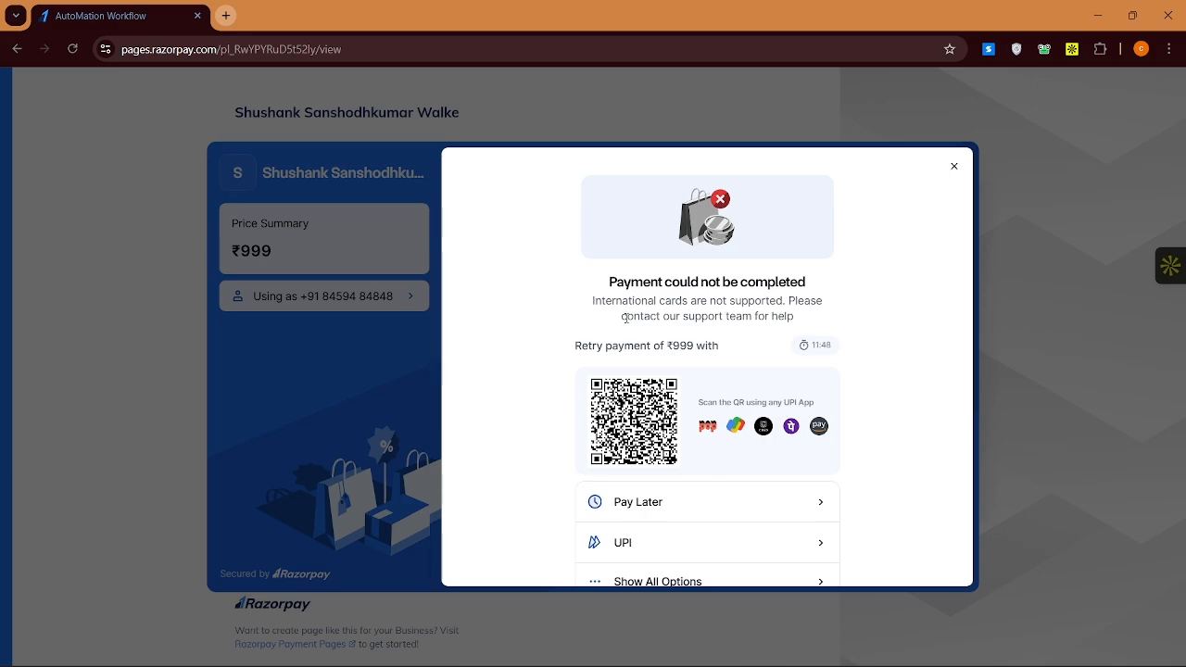
pyautogui.hotkey('alt', 'Tab')
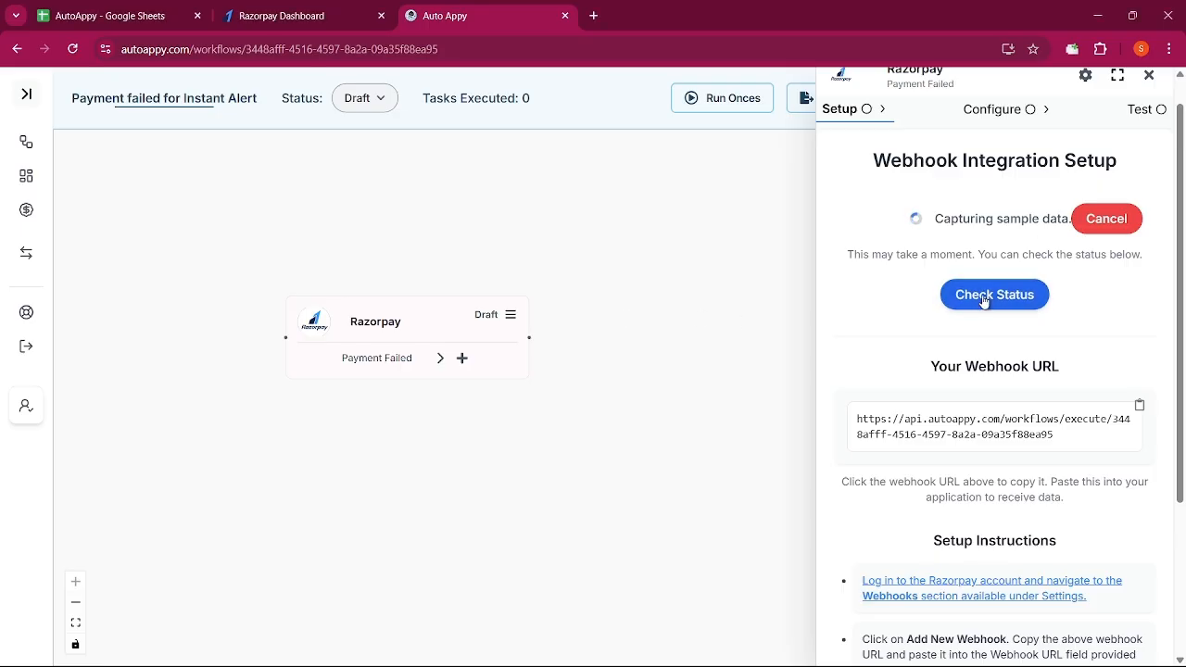
# Capture and review the payment.failed sample data, then switch to the AutoAppy spreadsheet
pyautogui.click(982, 297)
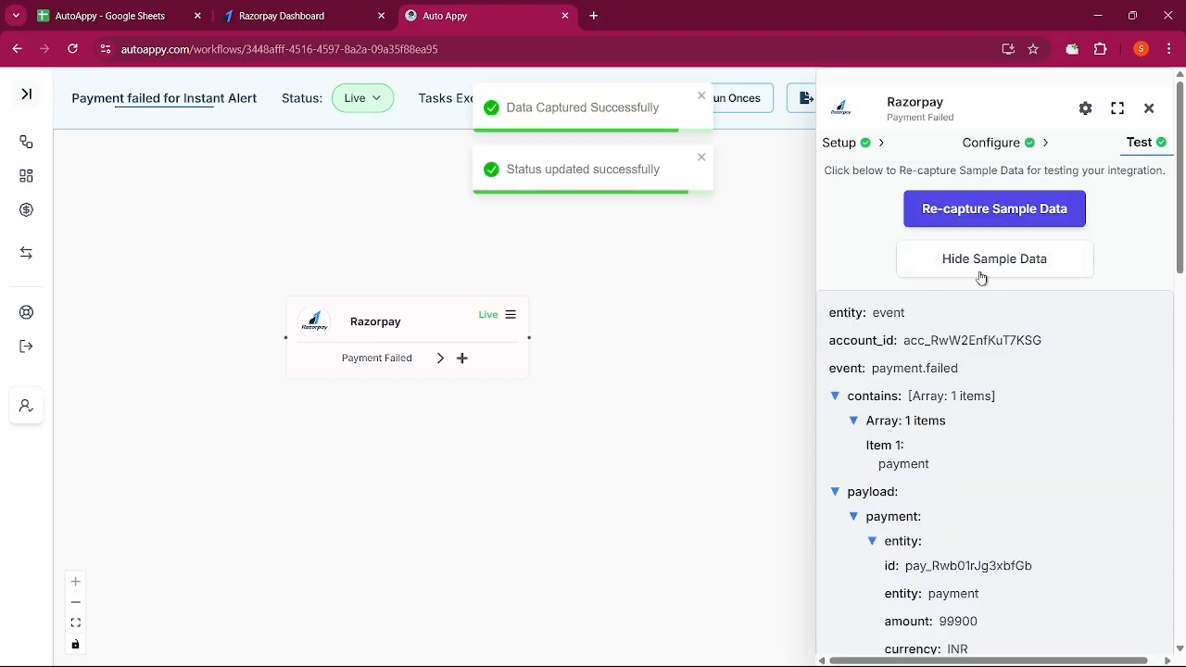
pyautogui.click(979, 270)
pyautogui.scroll(-8, 929, 400)
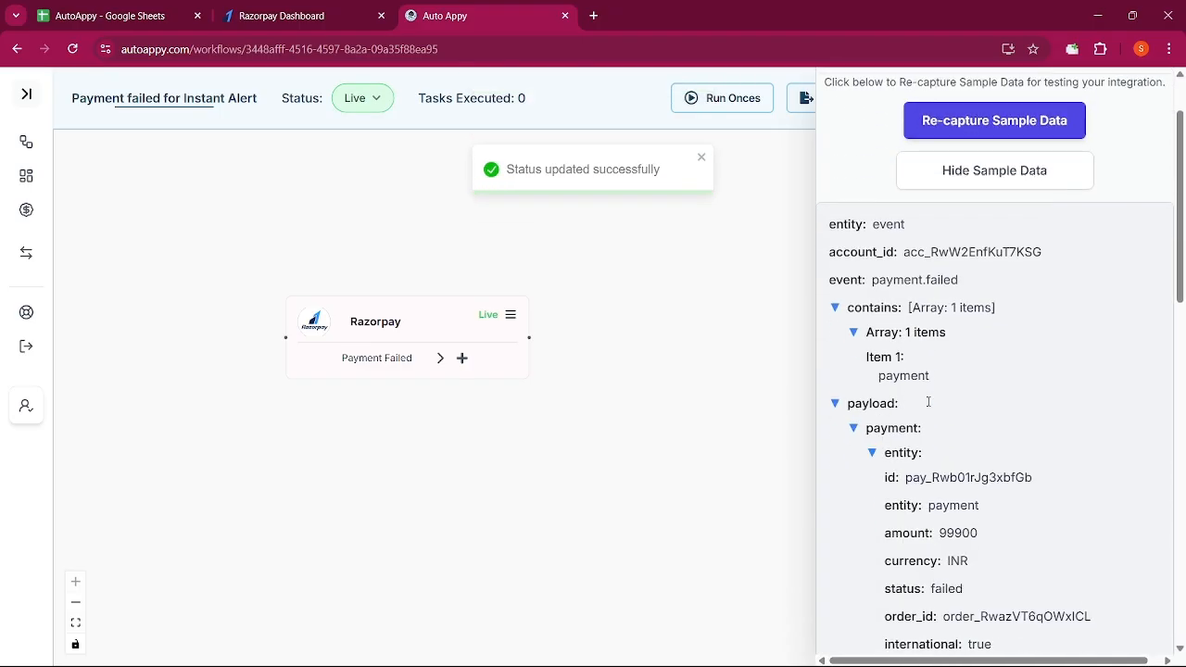
pyautogui.scroll(-3, 929, 406)
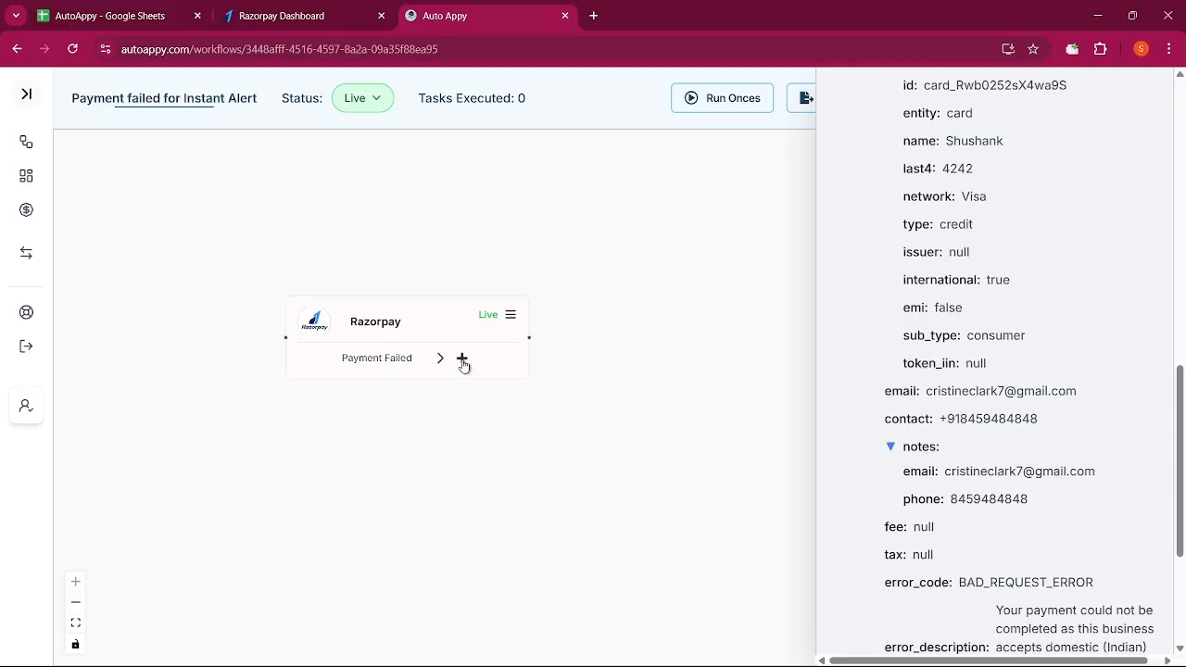
pyautogui.click(145, 11)
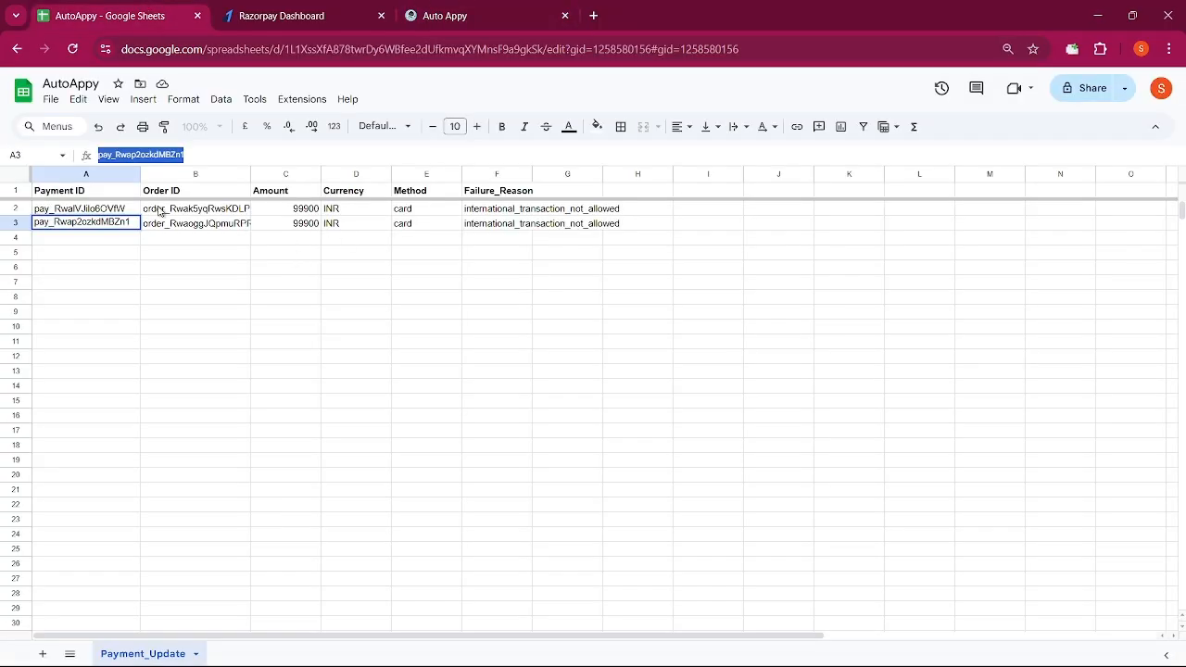
# Clear old rows A2:F3 and insert an 'Email' header column in D, before Currency
pyautogui.moveTo(95, 215); pyautogui.dragTo(527, 226)
pyautogui.press('Delete')
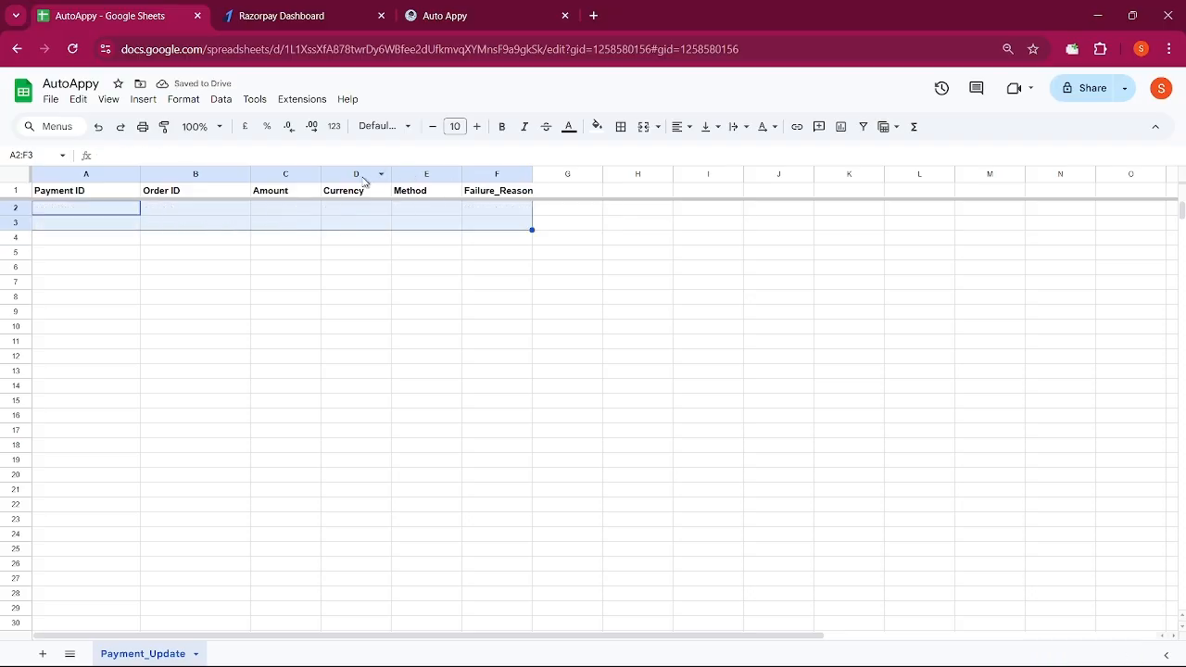
pyautogui.click(360, 175)
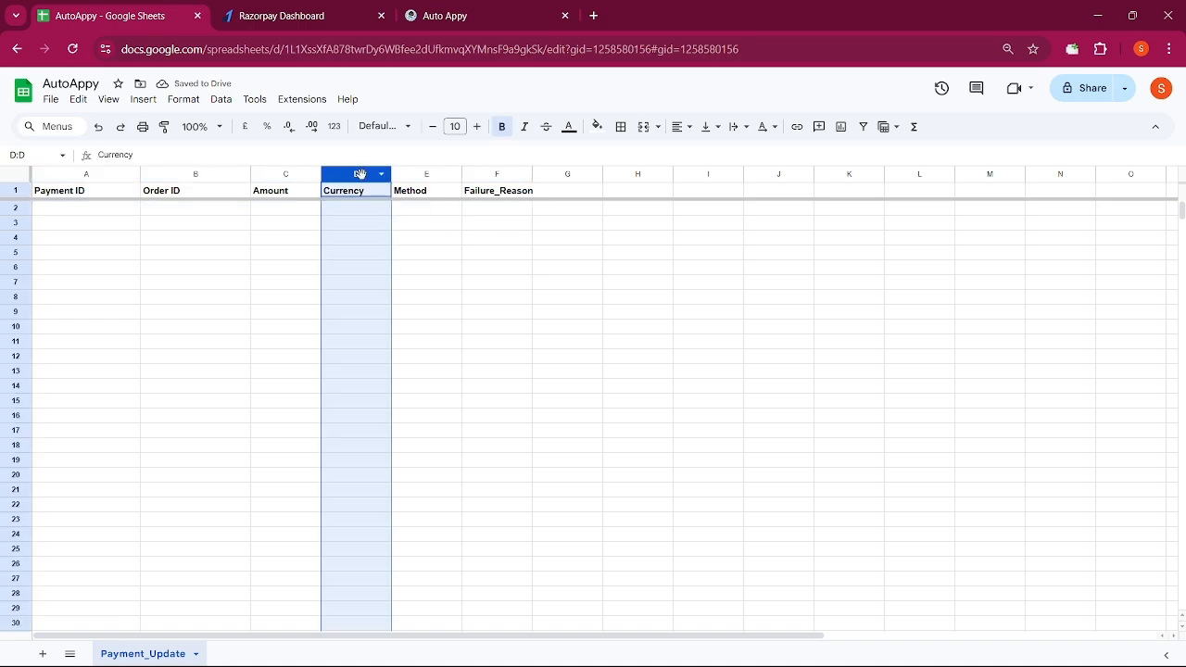
pyautogui.rightClick(360, 174)
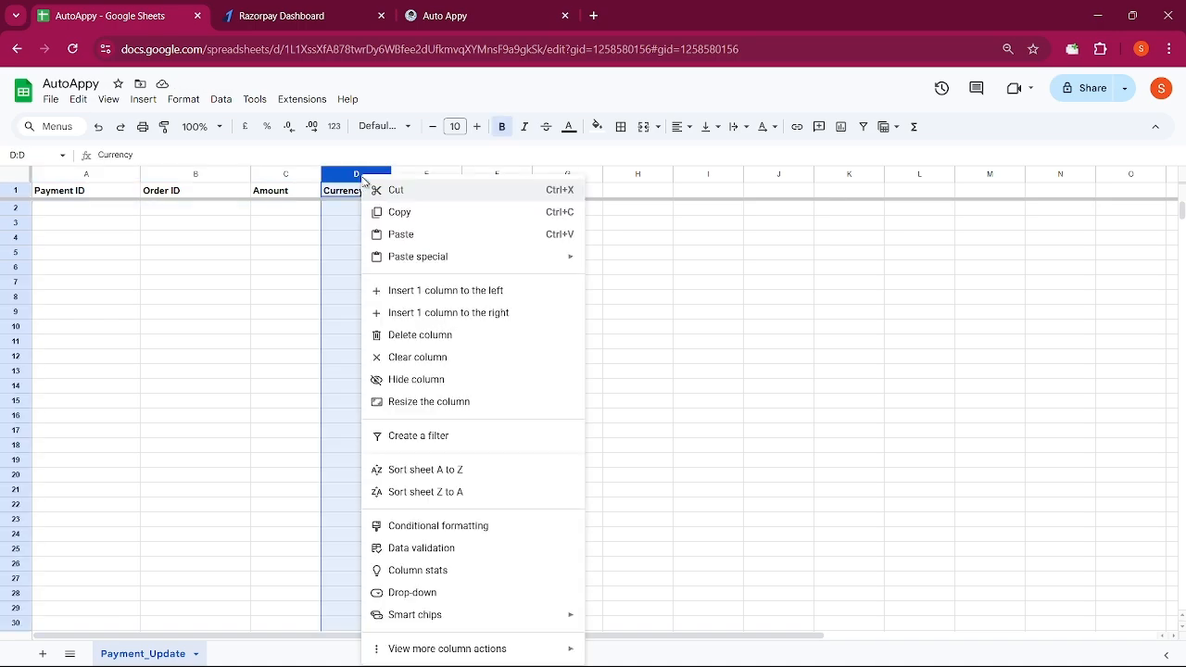
pyautogui.click(404, 293)
pyautogui.click(341, 189)
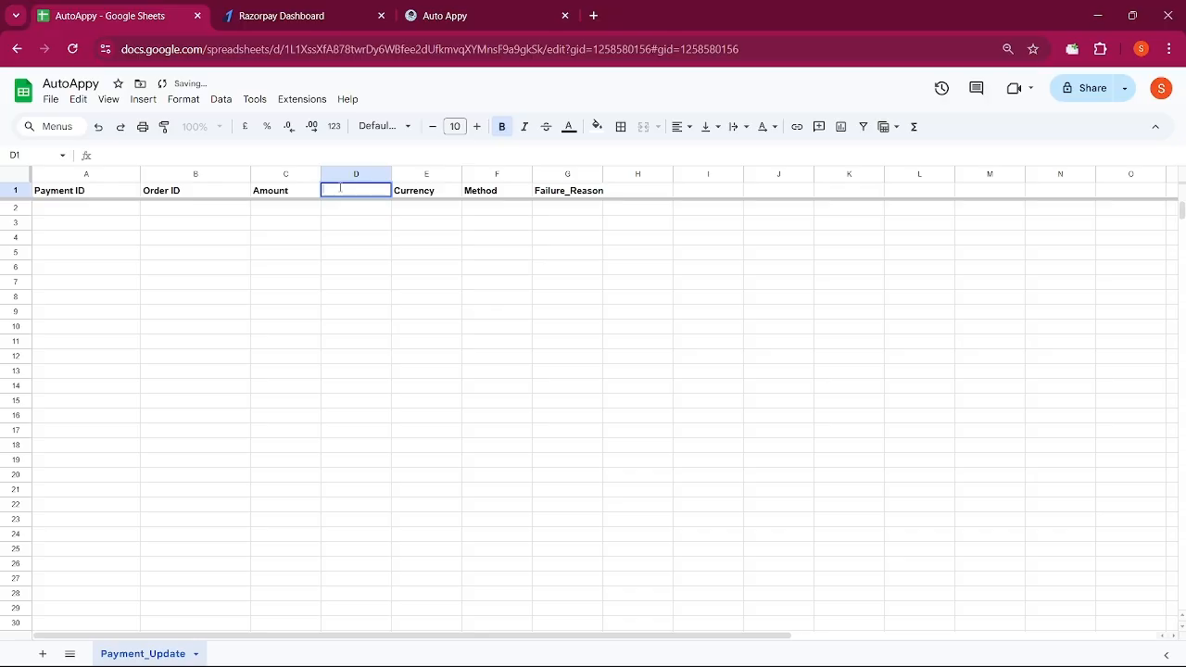
pyautogui.write('Email')
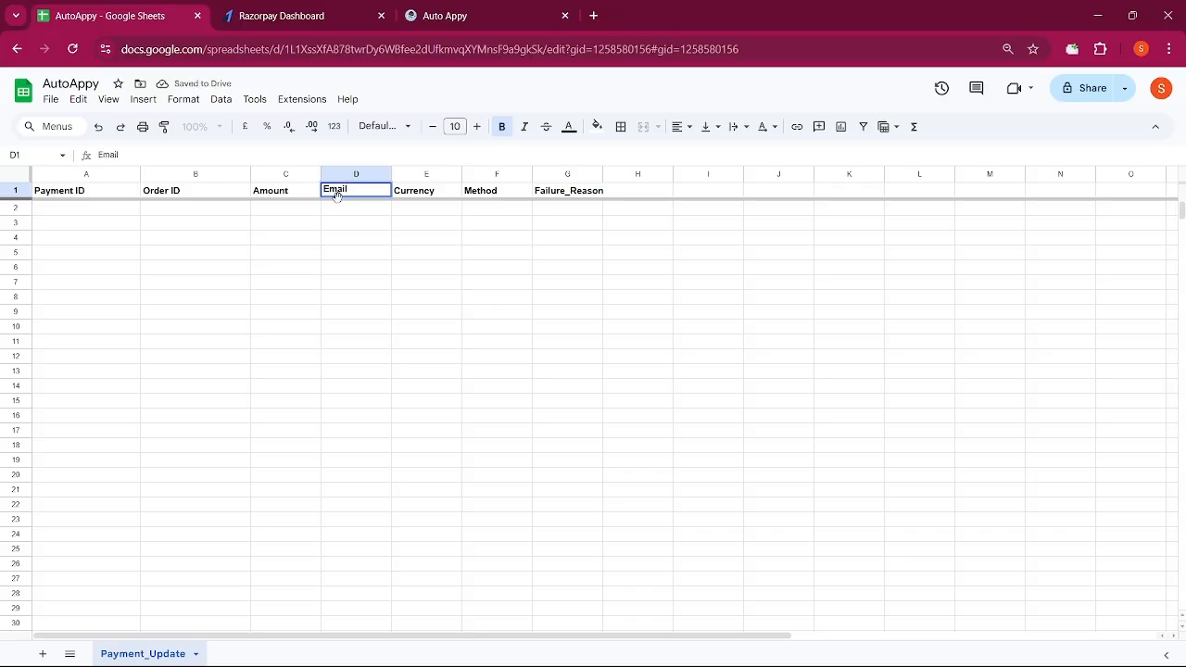
pyautogui.press('Return')
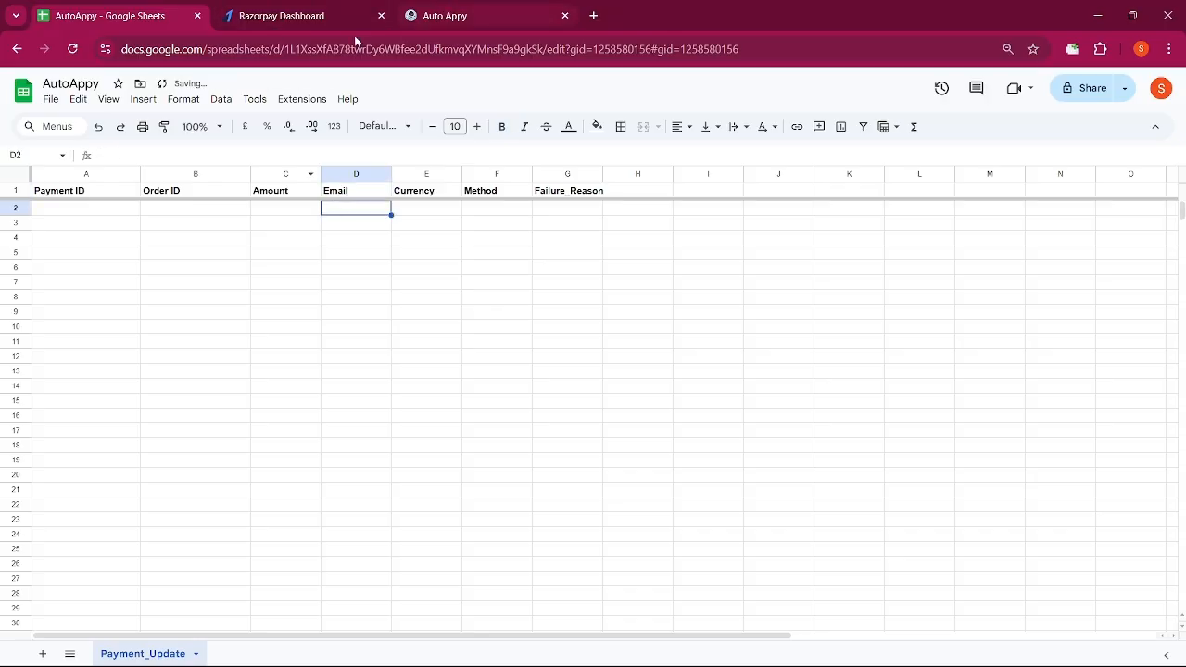
# Select the spreadsheet ID in the sheet's web address, then return to Auto Appy
pyautogui.click(342, 48)
pyautogui.click(342, 48)
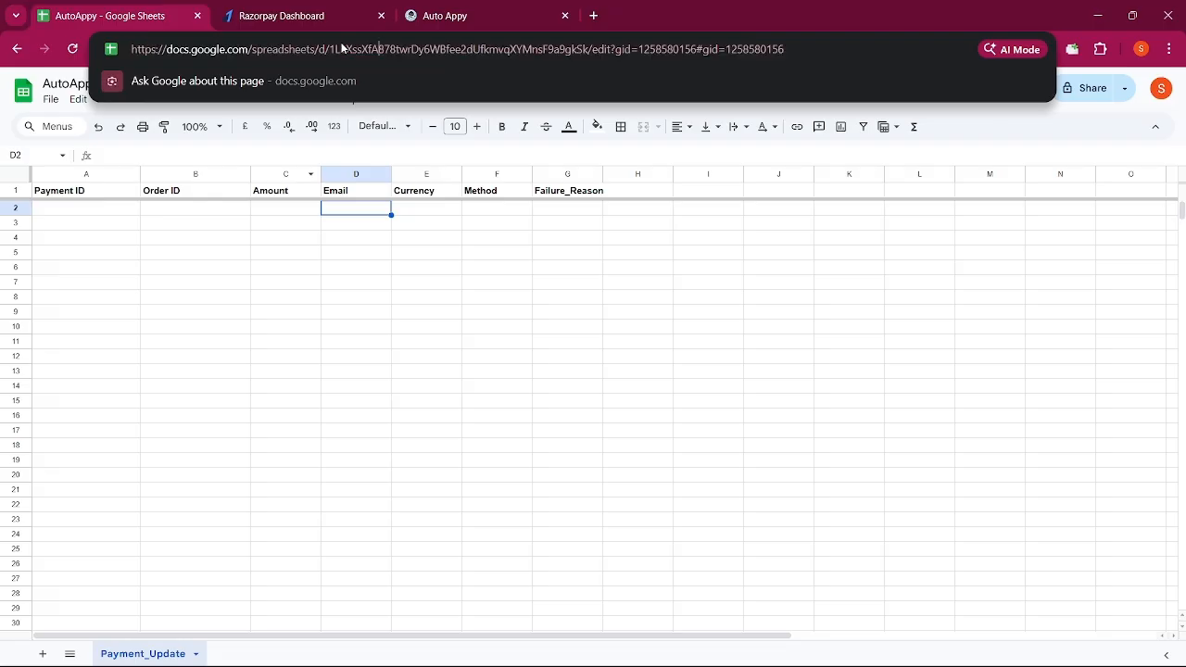
pyautogui.moveTo(330, 49); pyautogui.dragTo(594, 49)
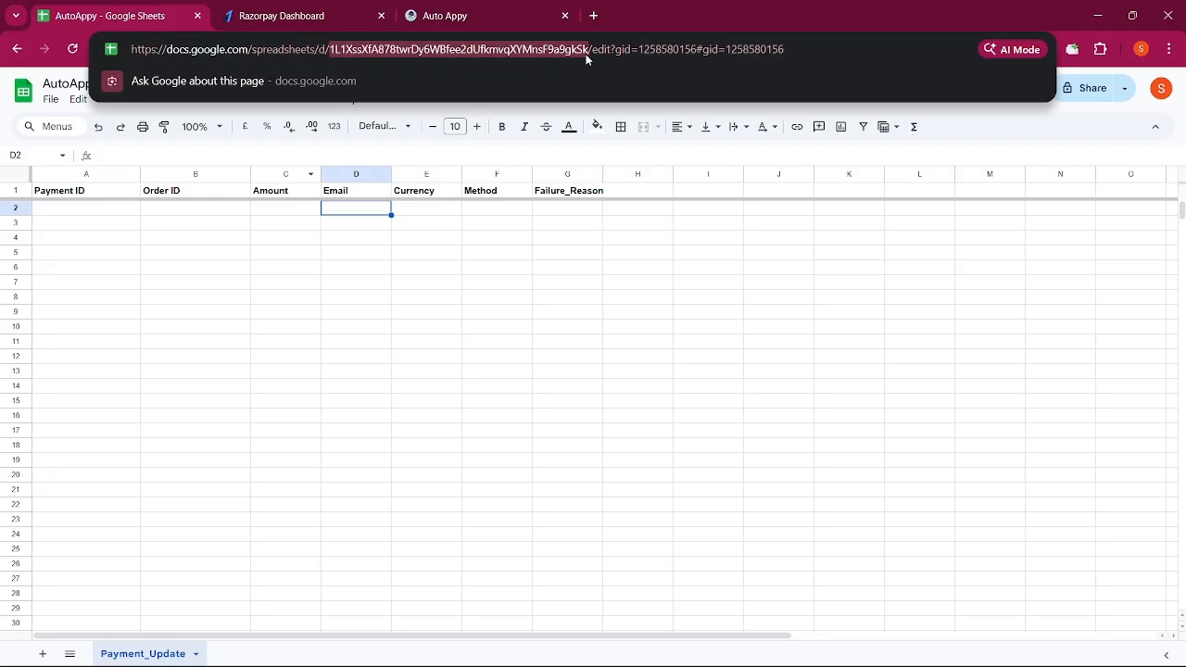
pyautogui.click(516, 5)
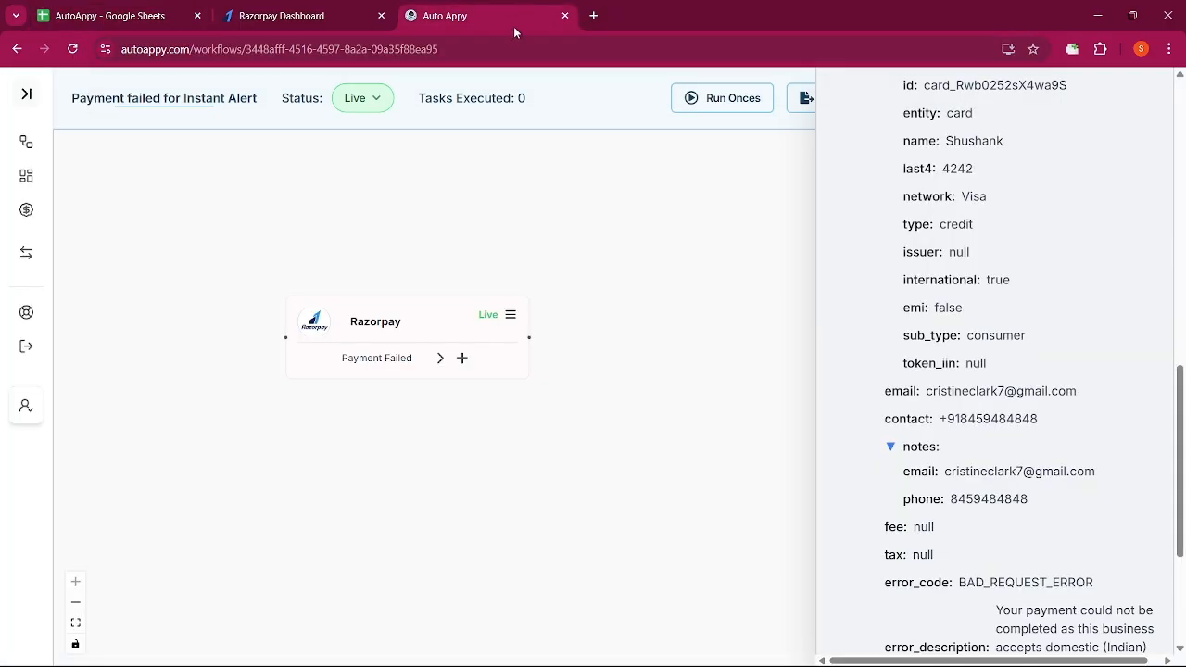
# Add a Google Sheets 'Insert a row in google sheet' step after the Razorpay trigger
pyautogui.click(462, 360)
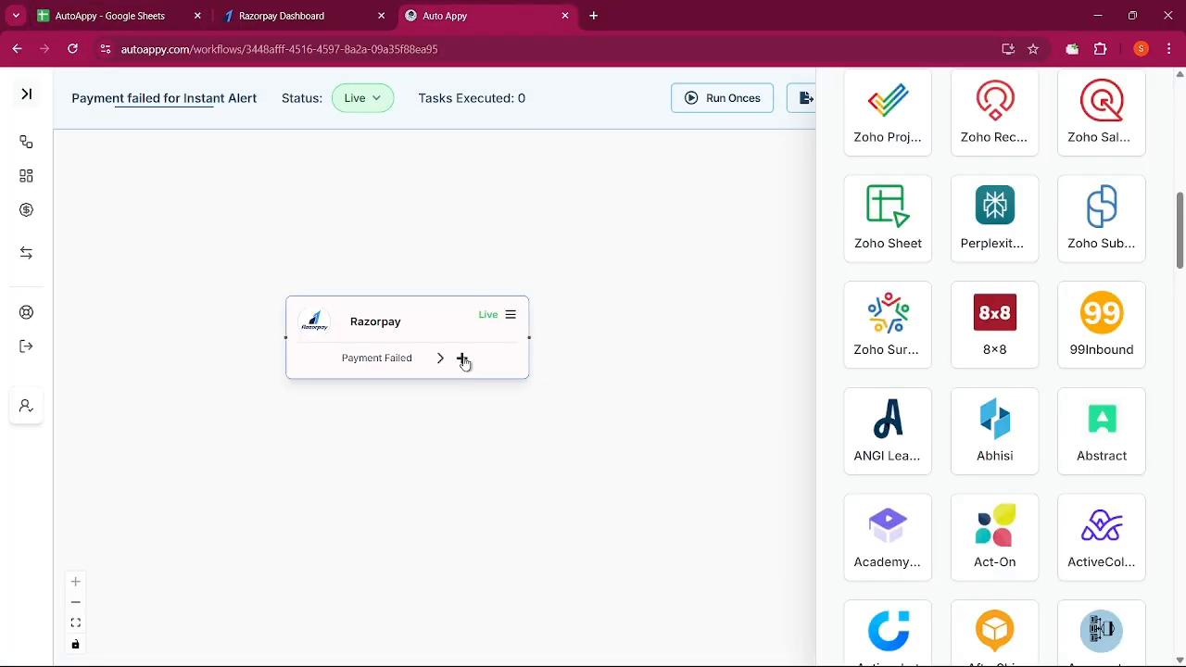
pyautogui.scroll(10, 948, 238)
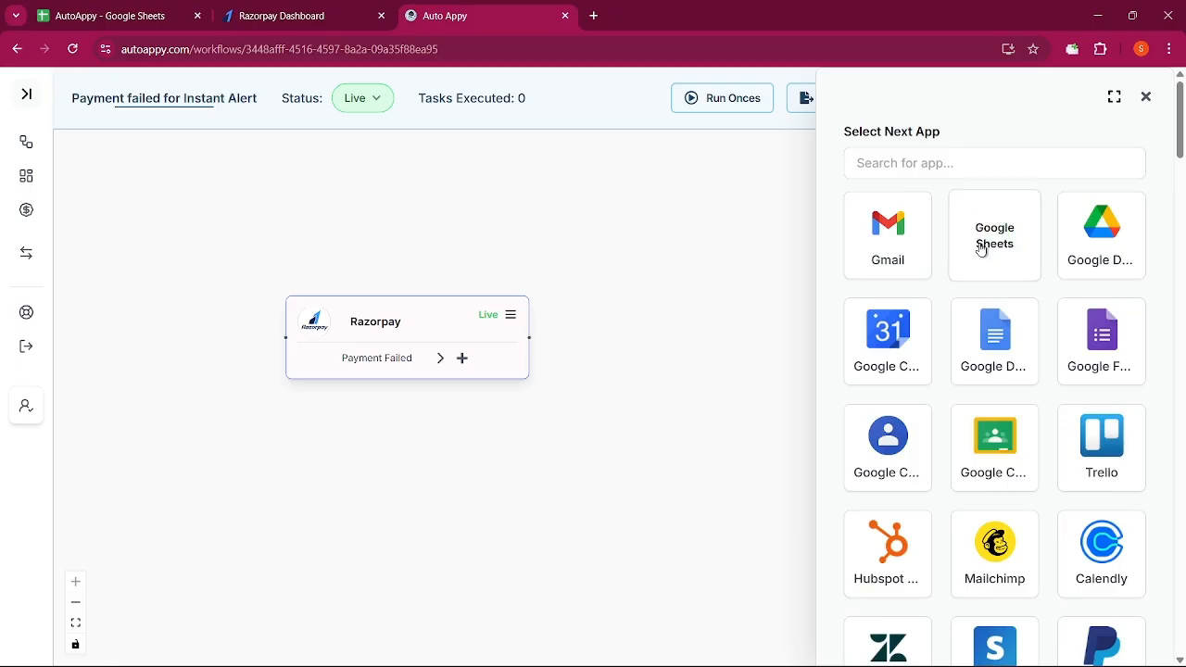
pyautogui.click(981, 248)
pyautogui.click(931, 360)
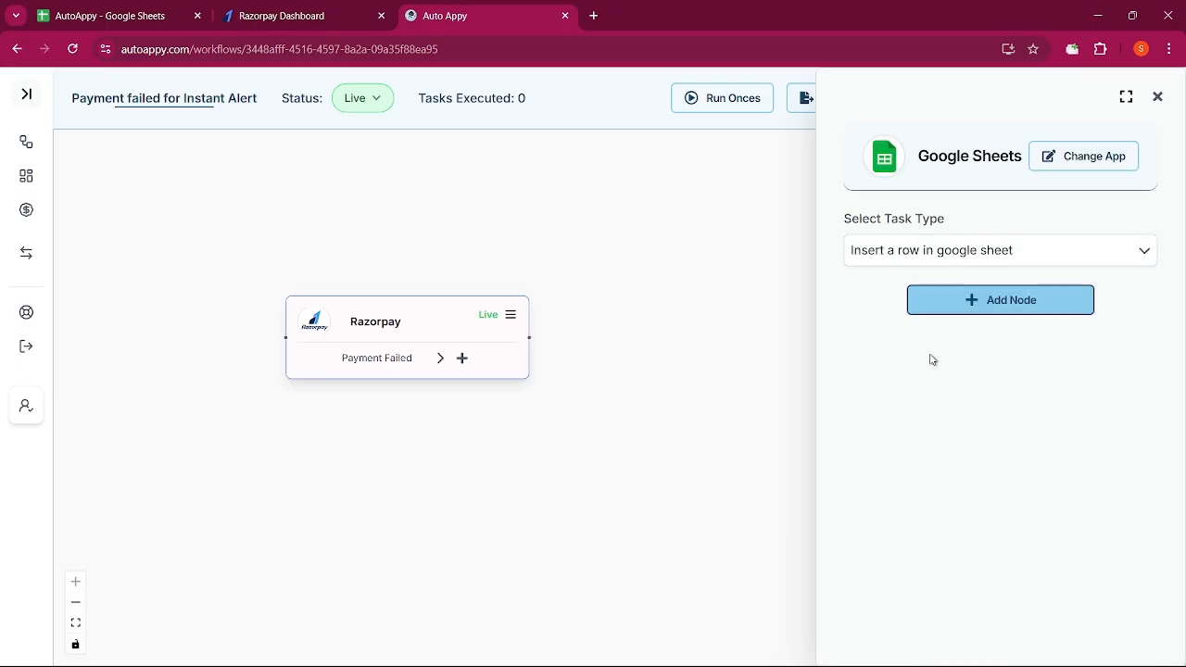
pyautogui.click(932, 299)
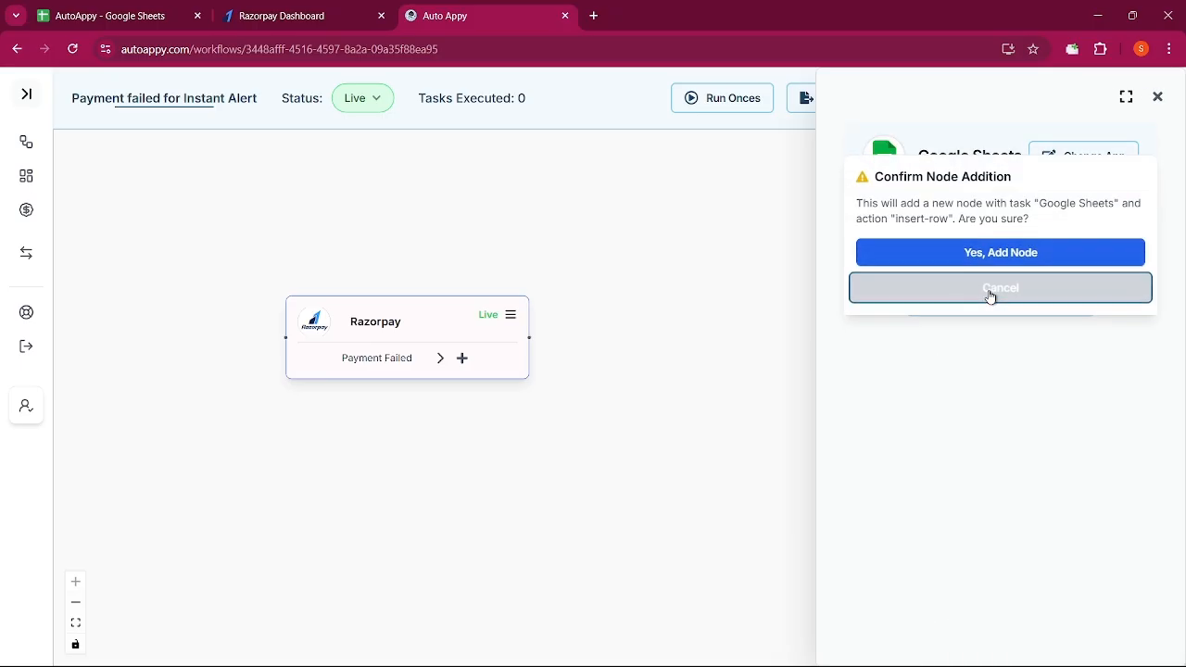
pyautogui.click(993, 260)
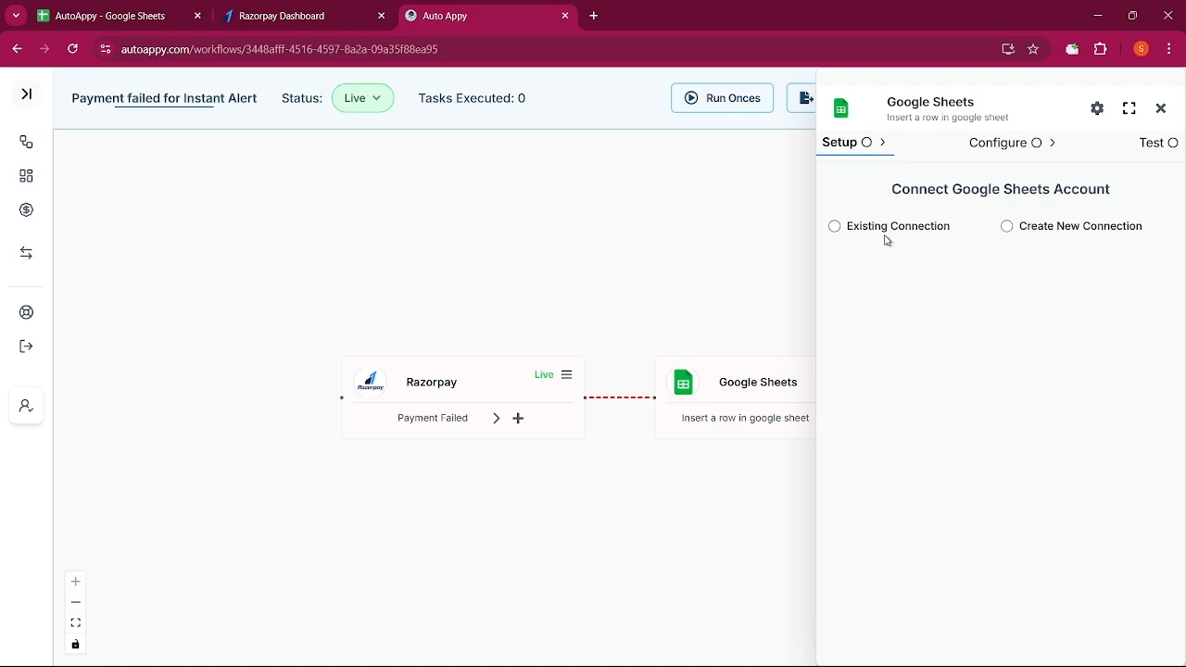
# Link the step to existing connection 'Google Sheets #11' and enable Map Data for Sheet ID
pyautogui.click(837, 234)
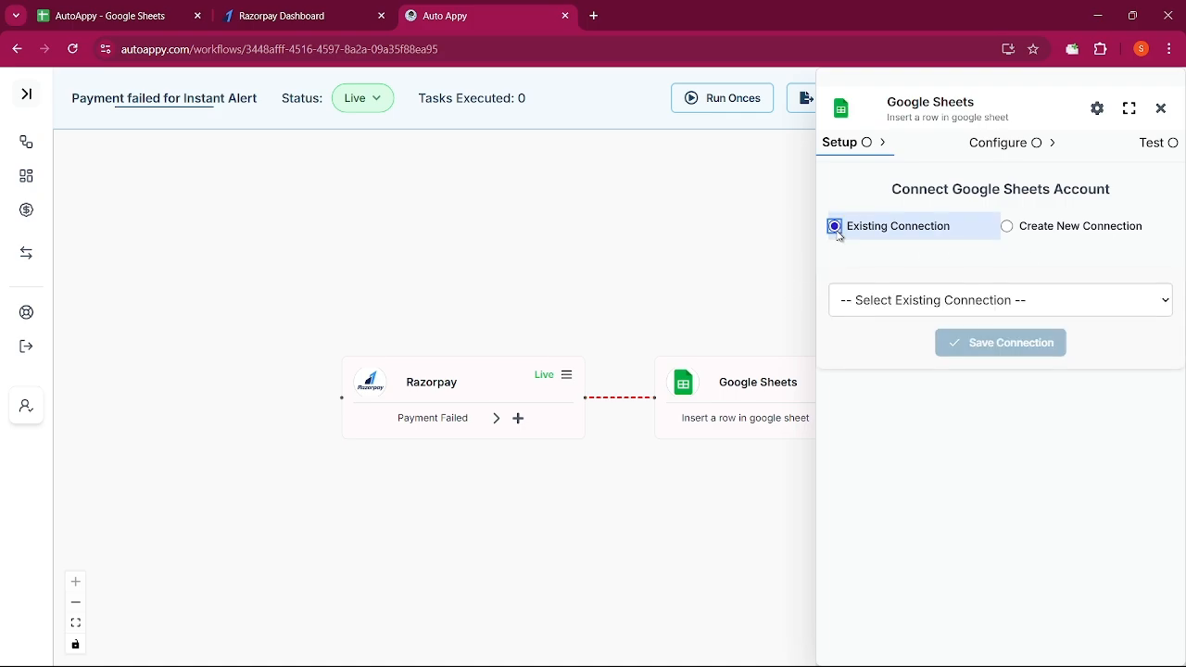
pyautogui.click(895, 300)
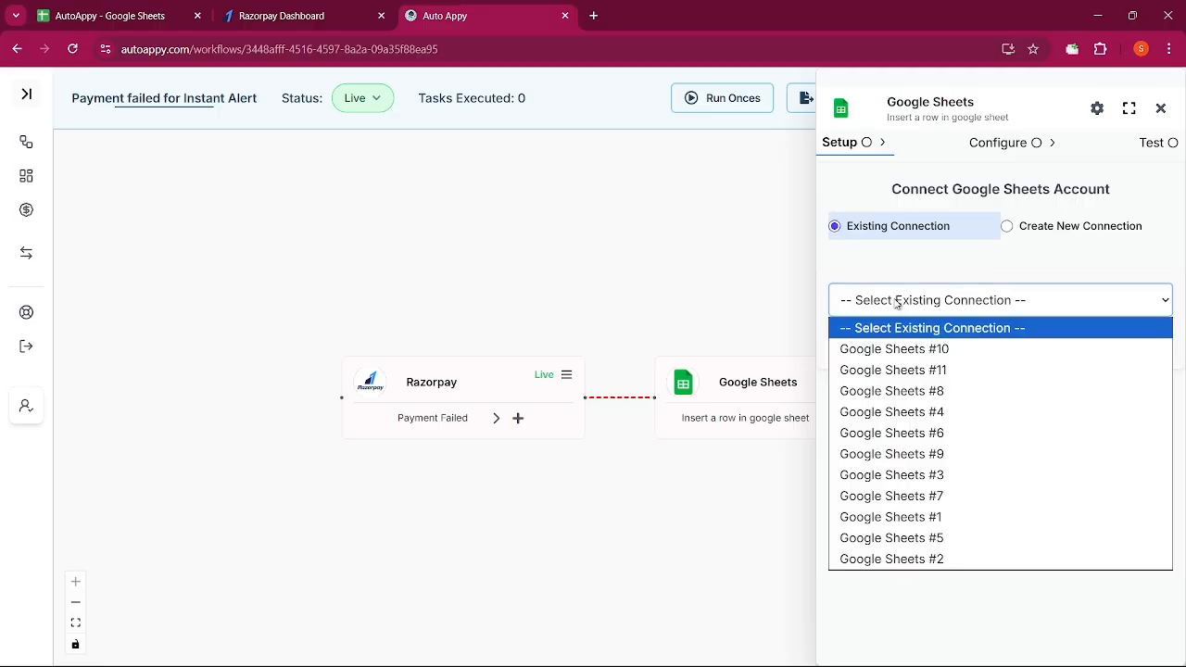
pyautogui.click(886, 369)
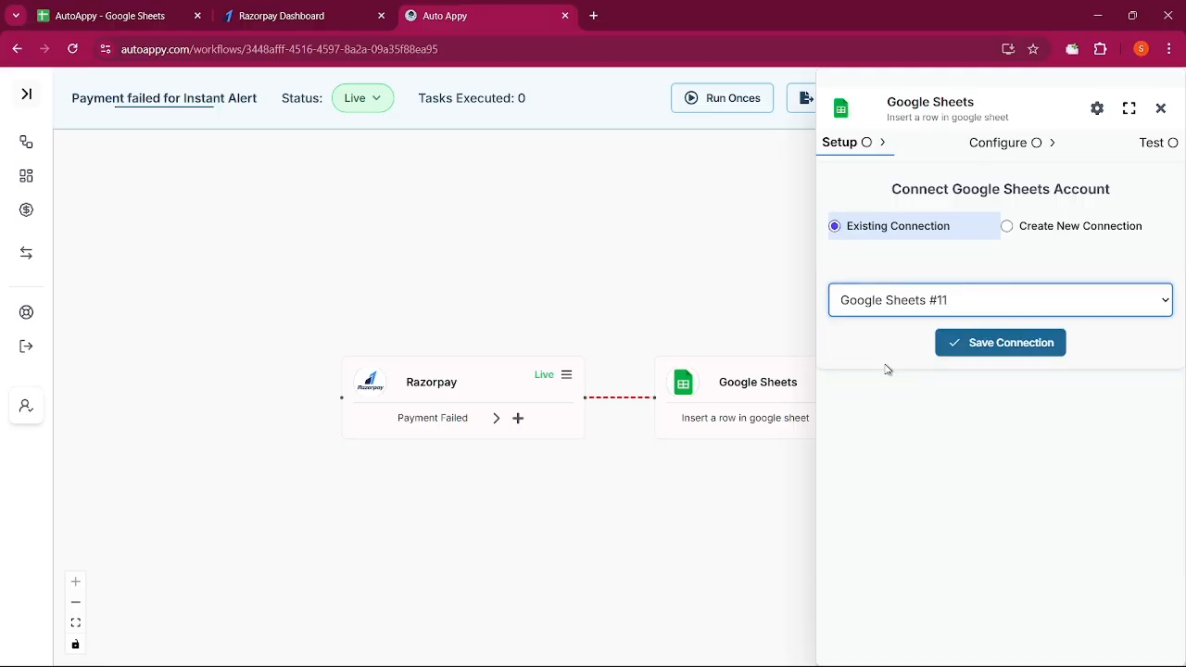
pyautogui.click(1010, 337)
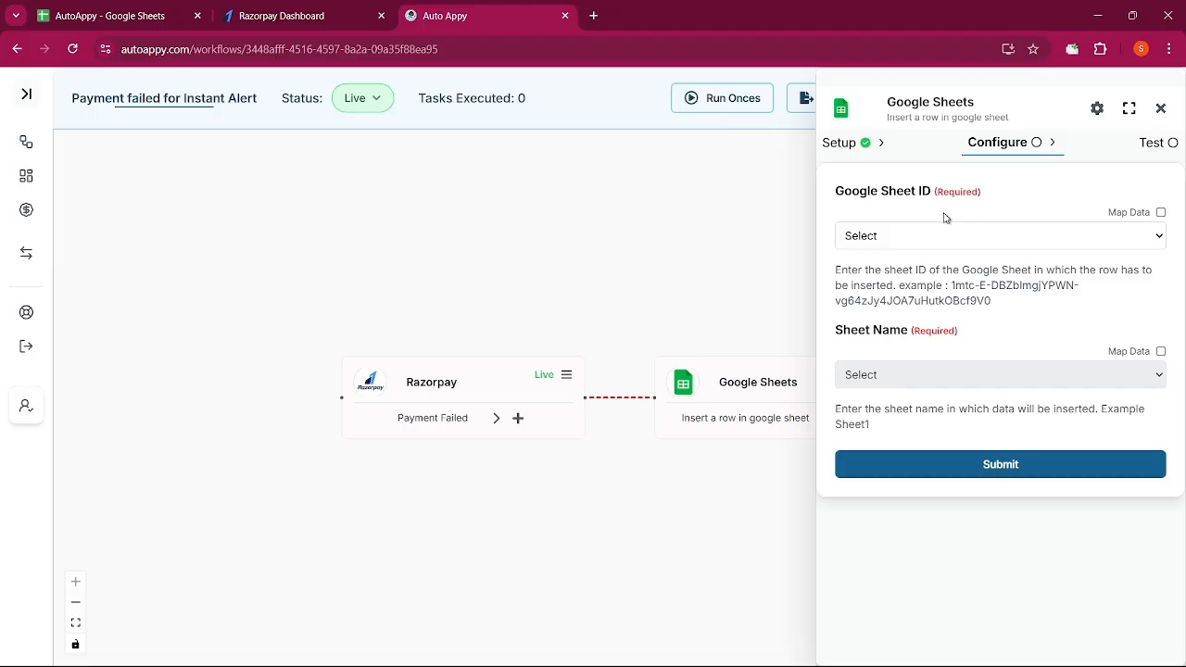
pyautogui.click(1161, 212)
# Paste the spreadsheet ID, choose sheet Payment_Update, review its column fields, and close the panel
pyautogui.click(1088, 262)
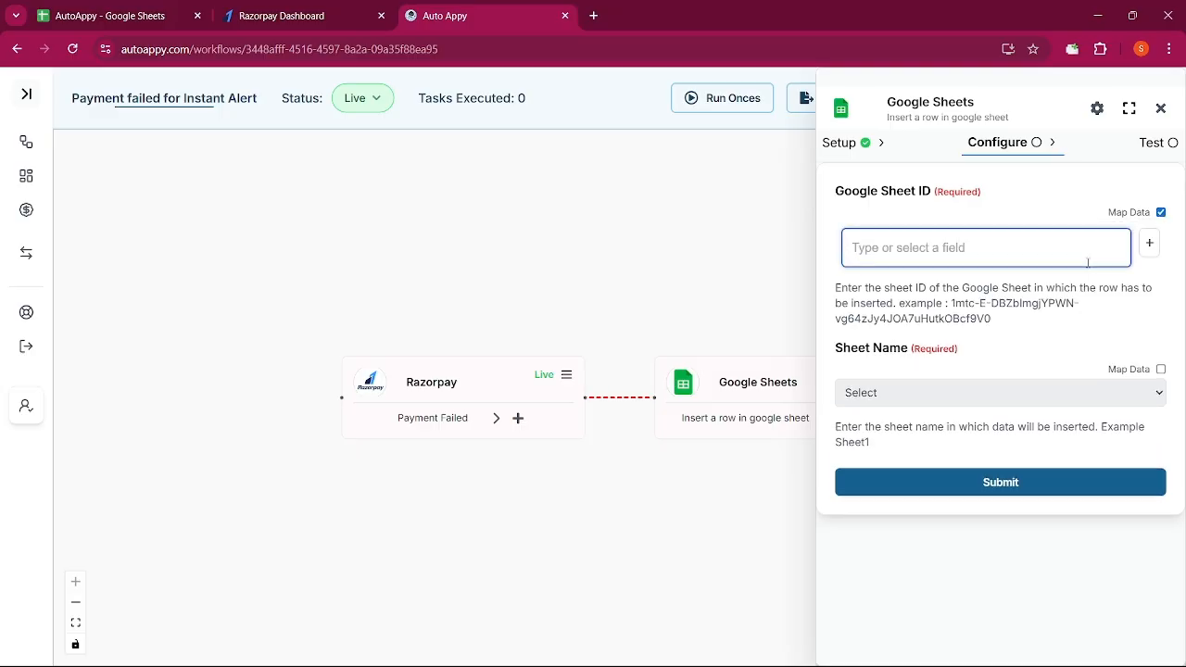
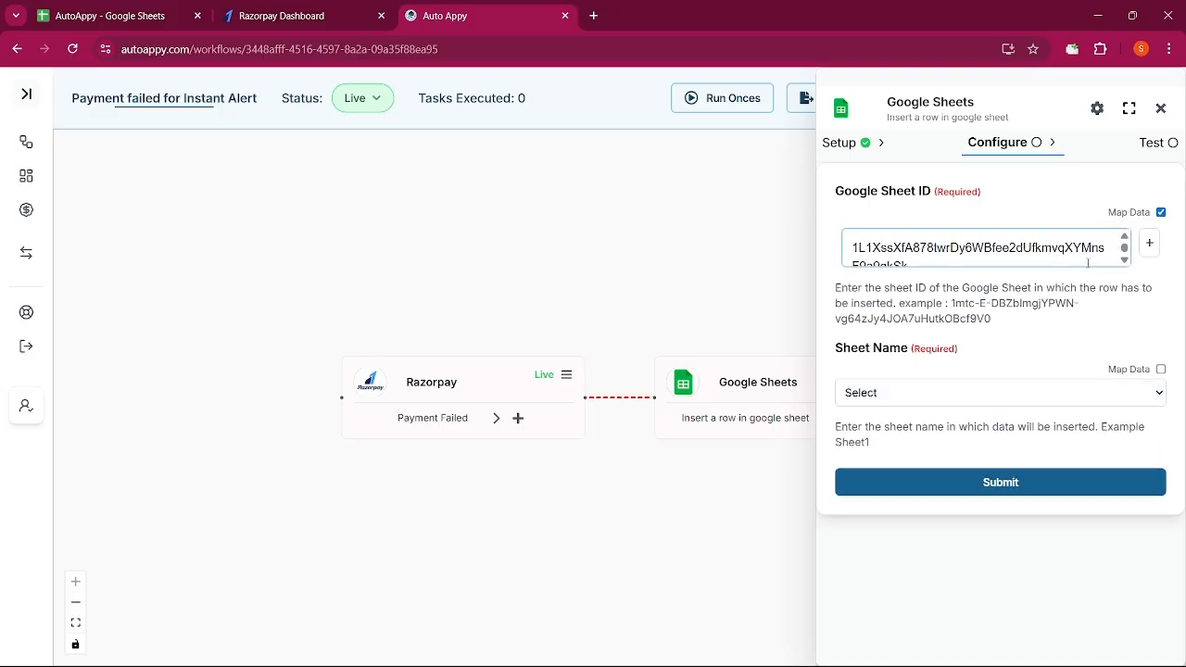
pyautogui.click(1023, 399)
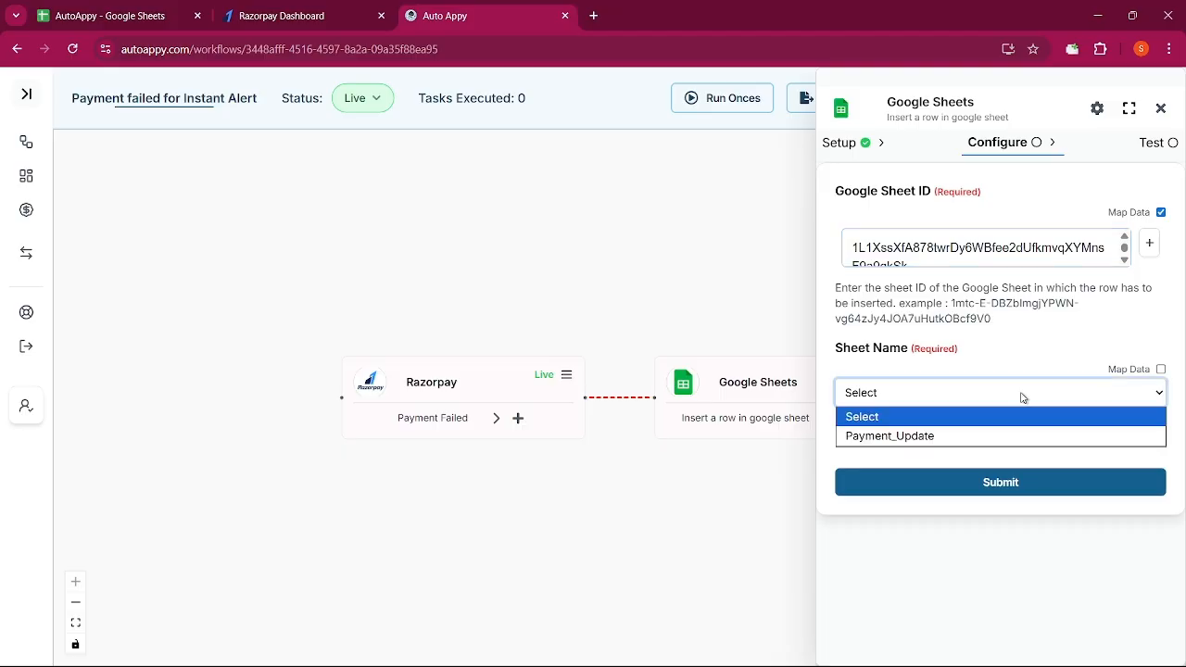
pyautogui.click(951, 437)
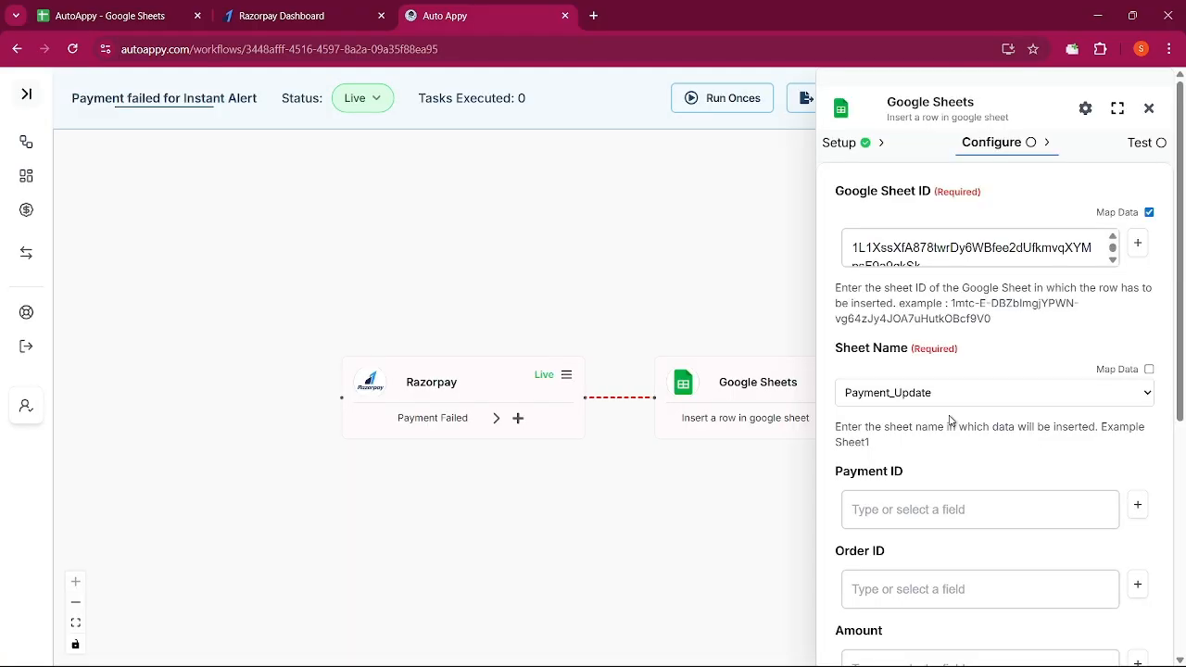
pyautogui.scroll(-3, 942, 479)
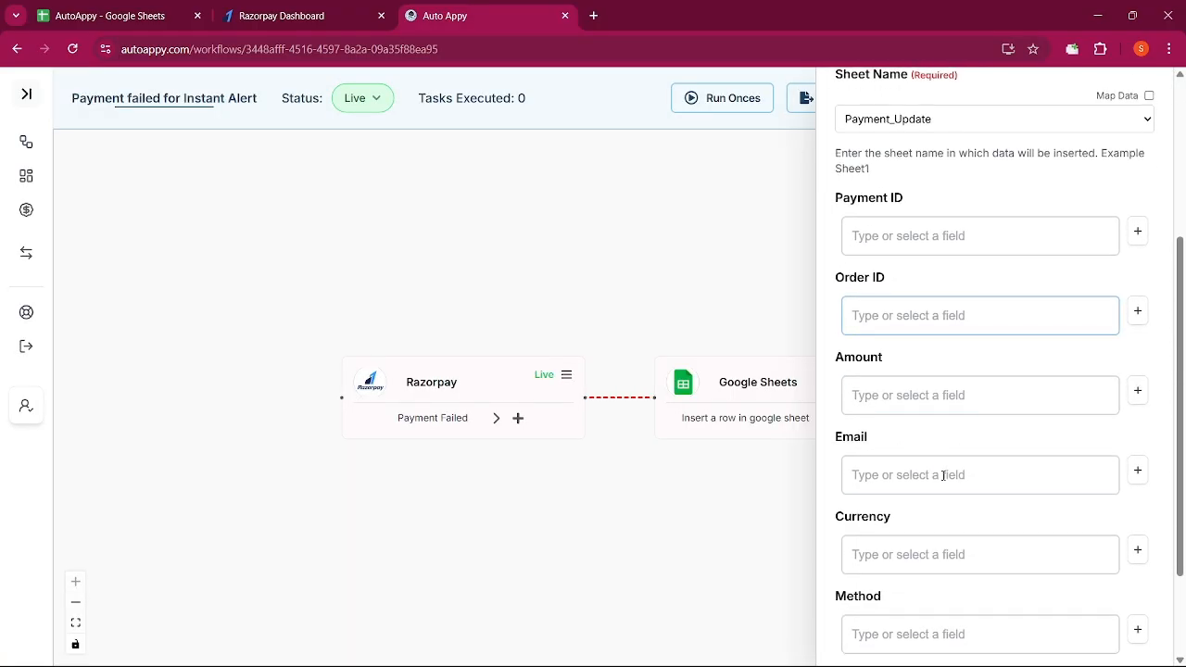
pyautogui.scroll(-2, 942, 476)
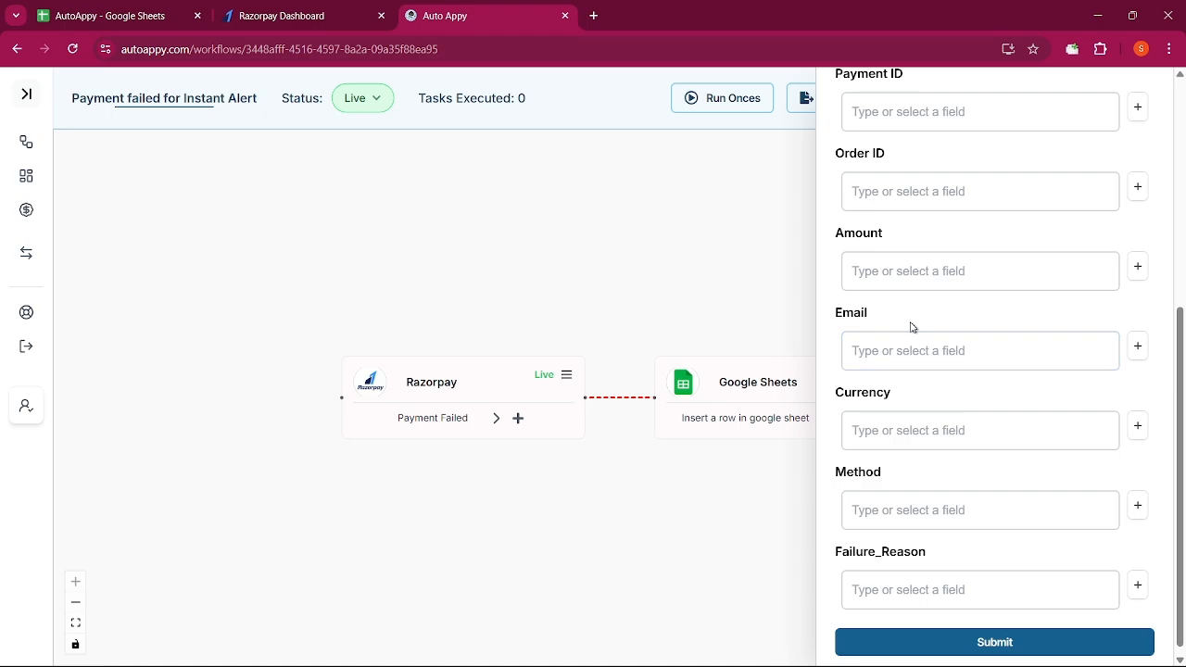
pyautogui.scroll(2, 909, 322)
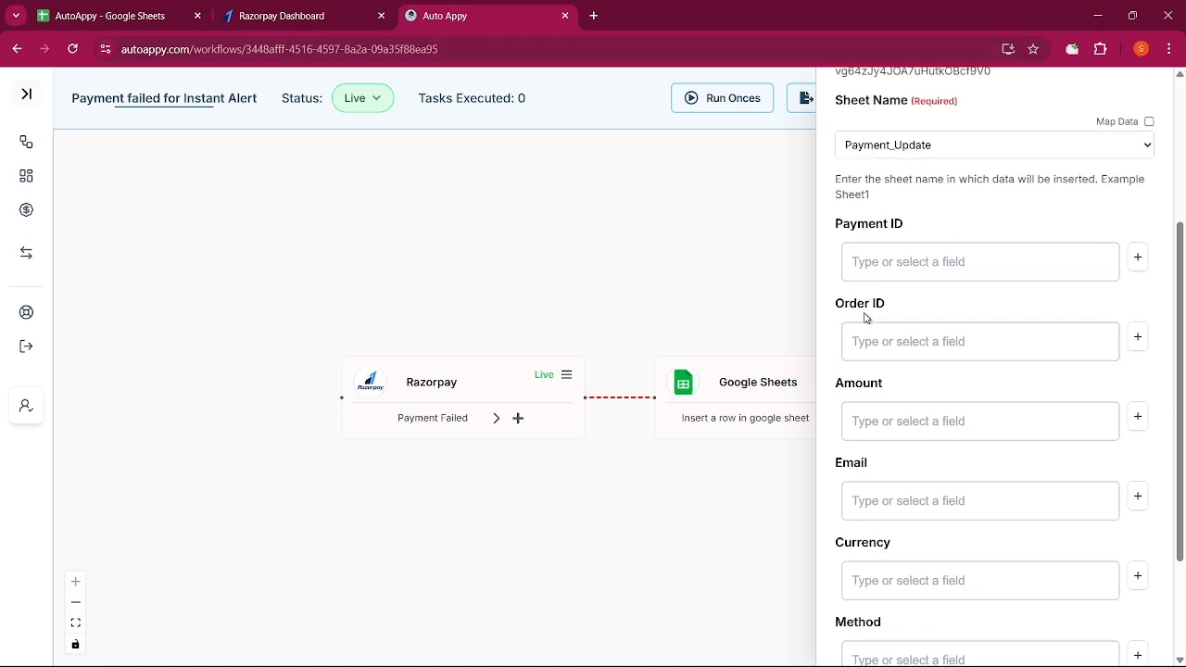
pyautogui.scroll(3, 1022, 292)
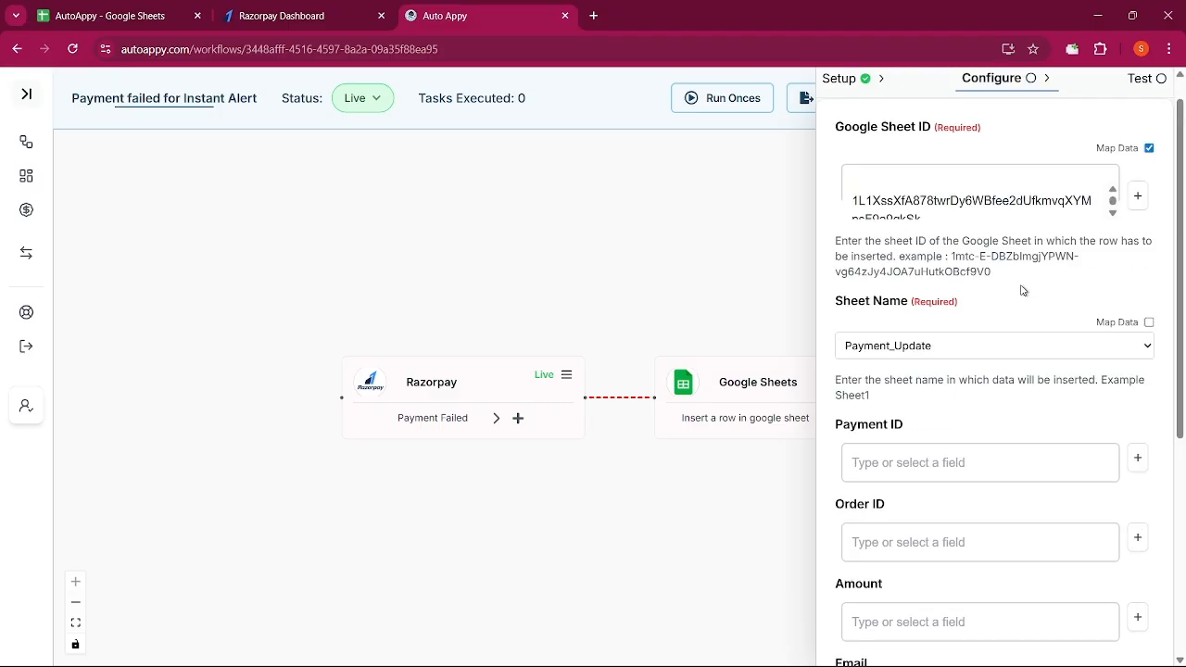
pyautogui.click(1149, 108)
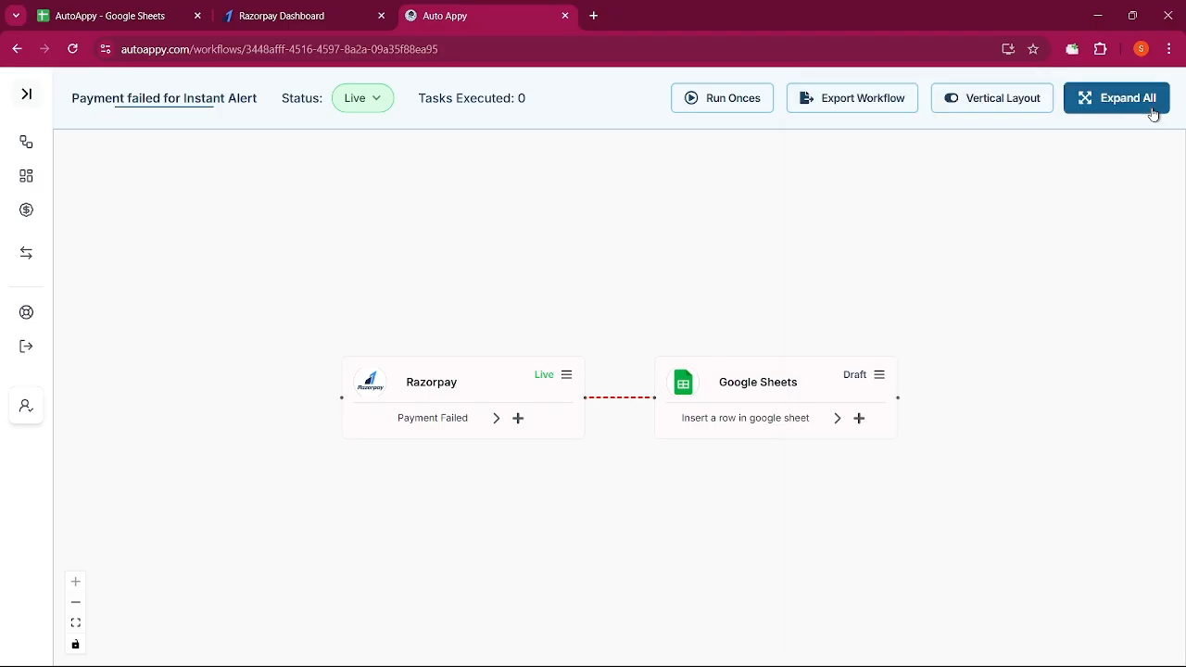
# Add a Math Operations app with the Maths task after the Payment Failed trigger
pyautogui.click(518, 419)
pyautogui.click(917, 163)
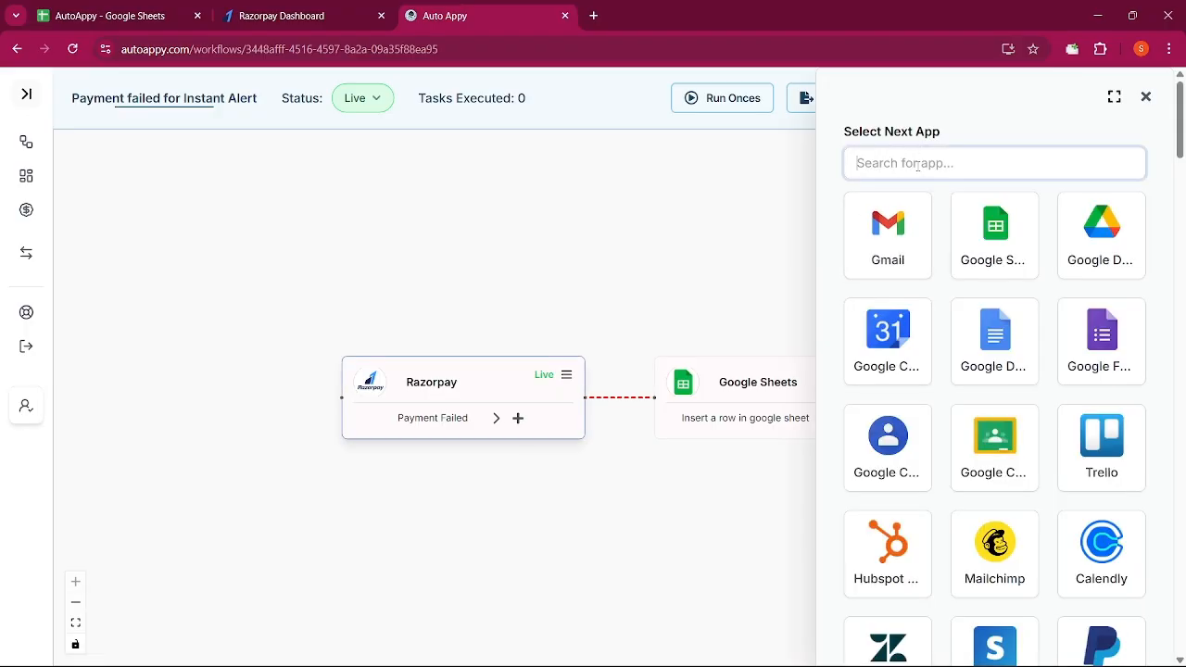
pyautogui.write('math')
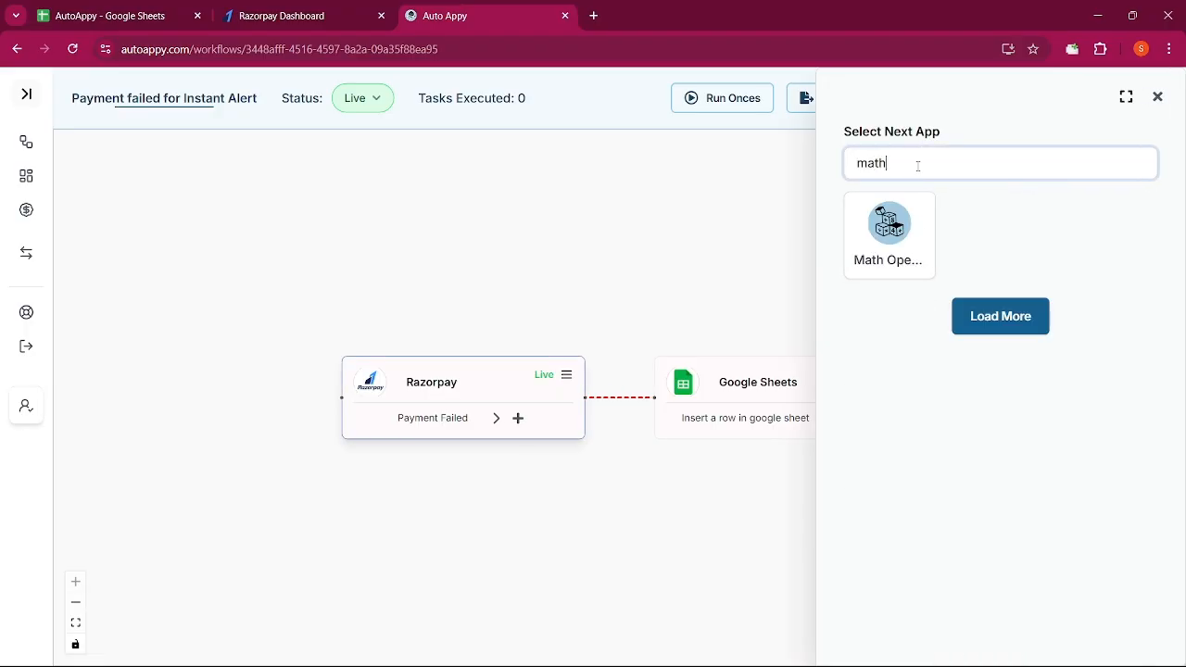
pyautogui.click(869, 261)
pyautogui.click(942, 268)
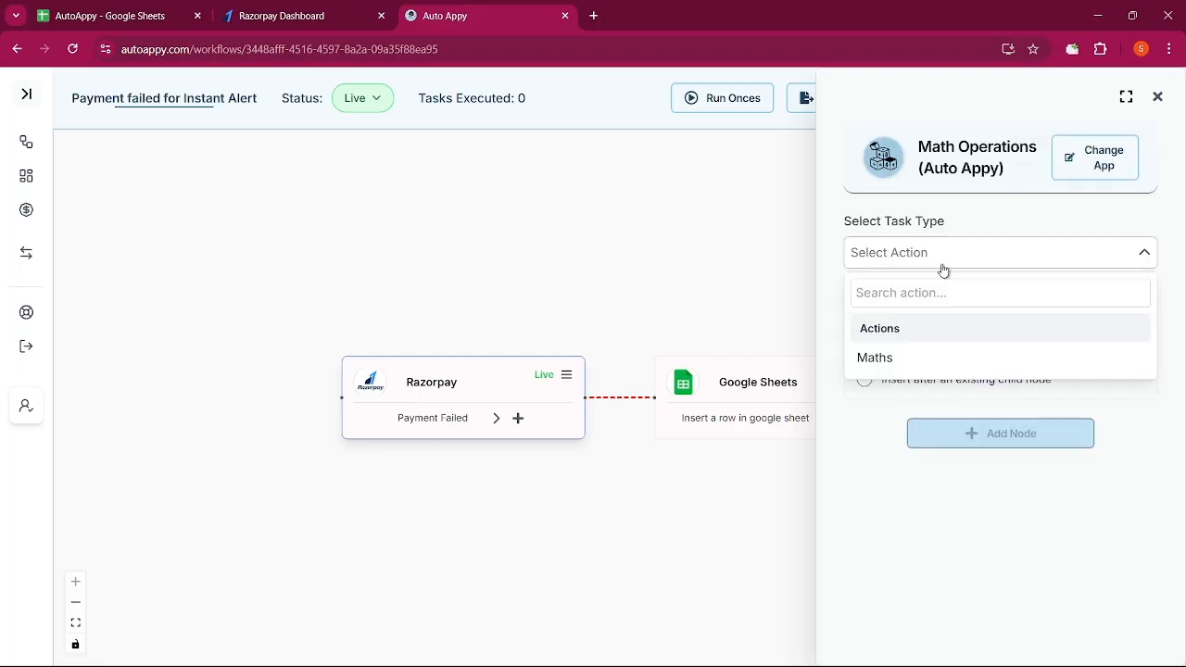
pyautogui.click(938, 363)
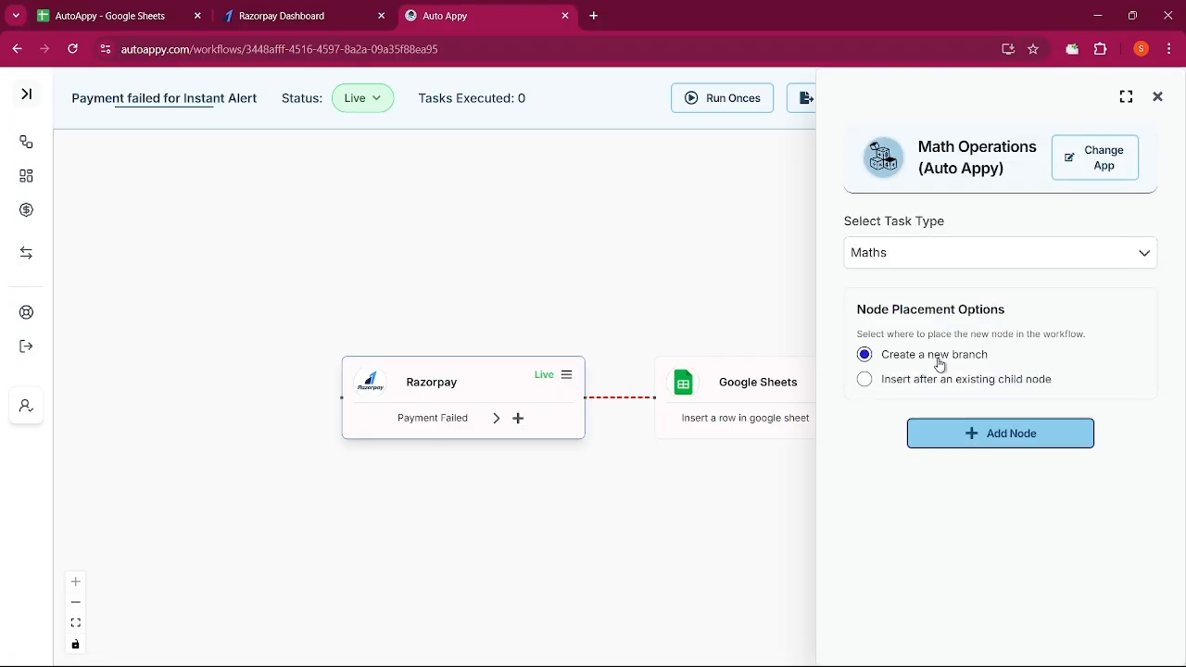
# Insert the Maths step ahead of the existing Google Sheets child node and add it
pyautogui.click(900, 387)
pyautogui.click(908, 417)
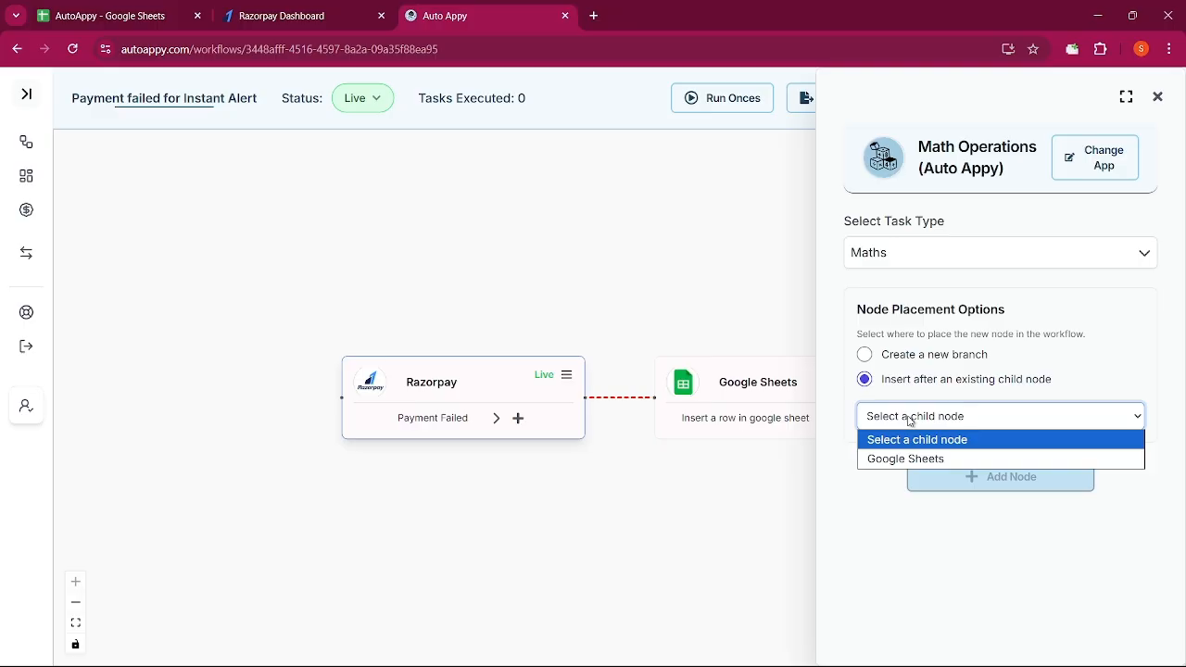
pyautogui.click(908, 451)
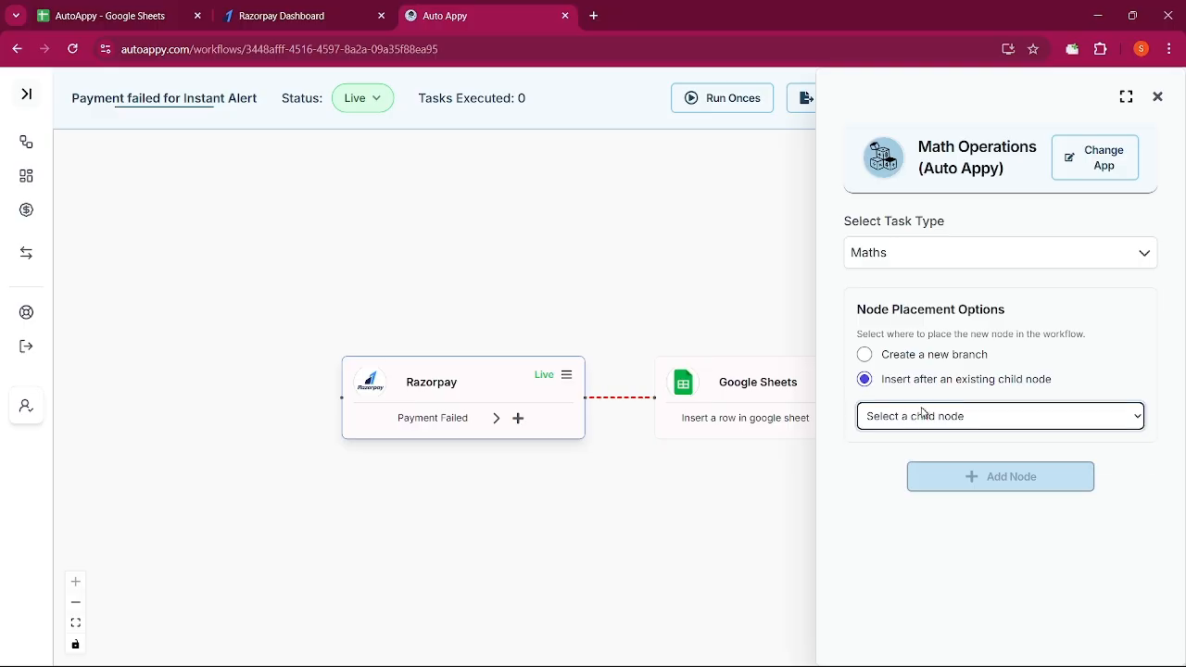
pyautogui.click(923, 416)
pyautogui.click(917, 457)
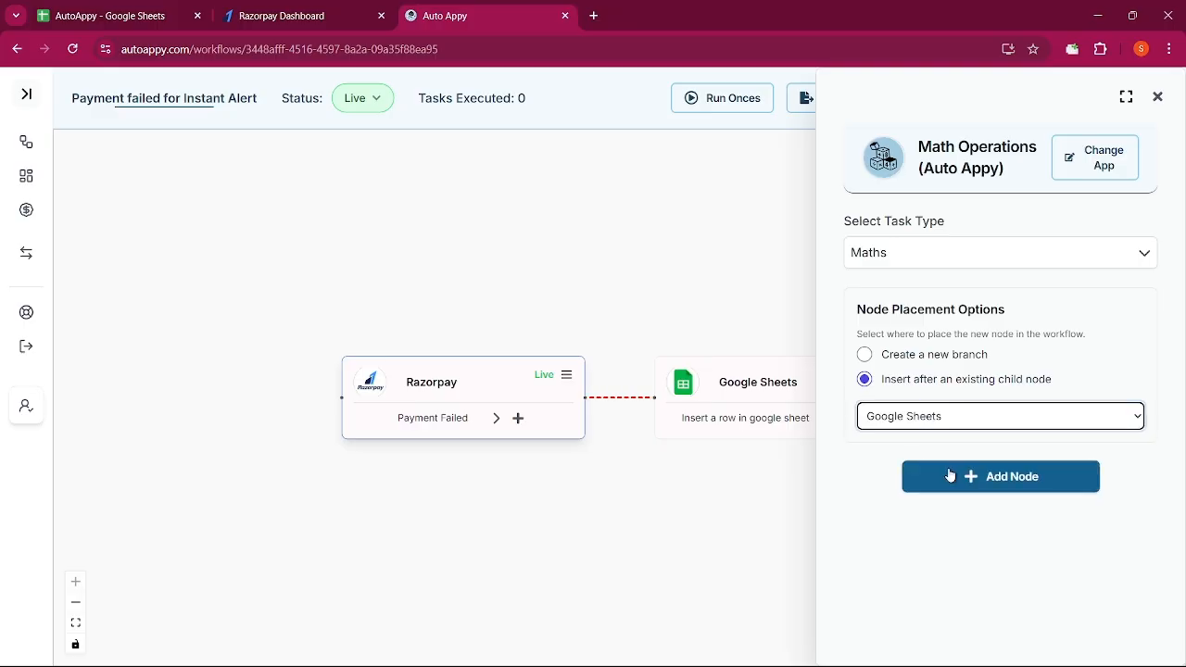
pyautogui.click(950, 475)
pyautogui.click(962, 437)
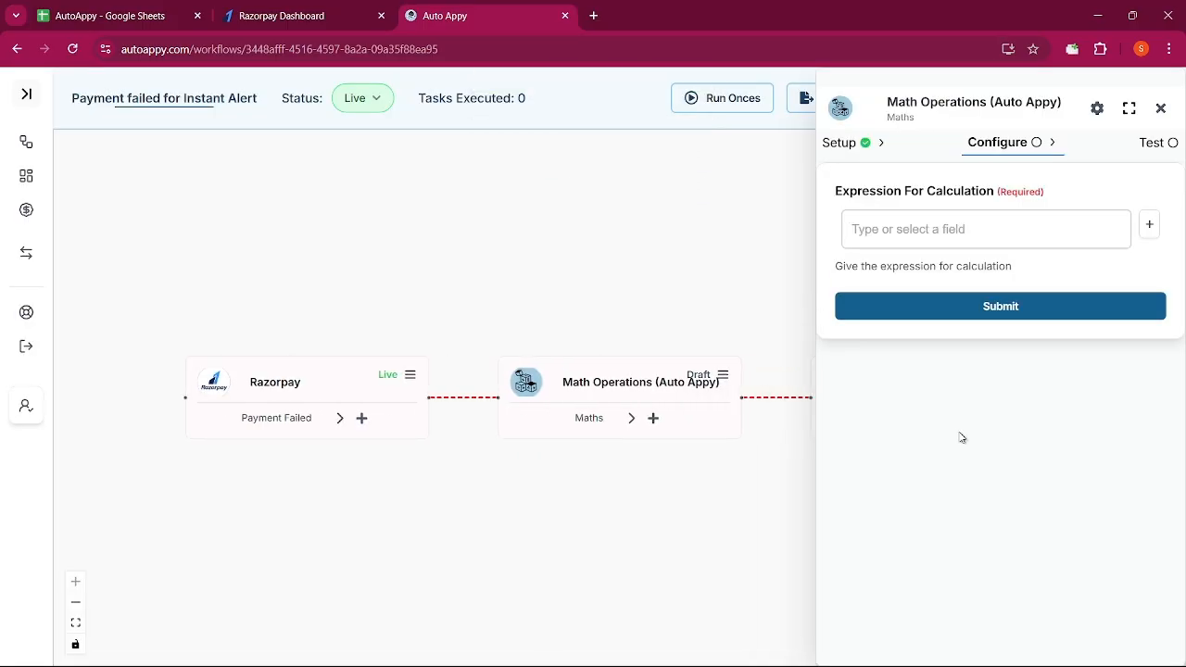
# Insert the Razorpay payment amount field into the Maths expression
pyautogui.click(1152, 224)
pyautogui.click(969, 381)
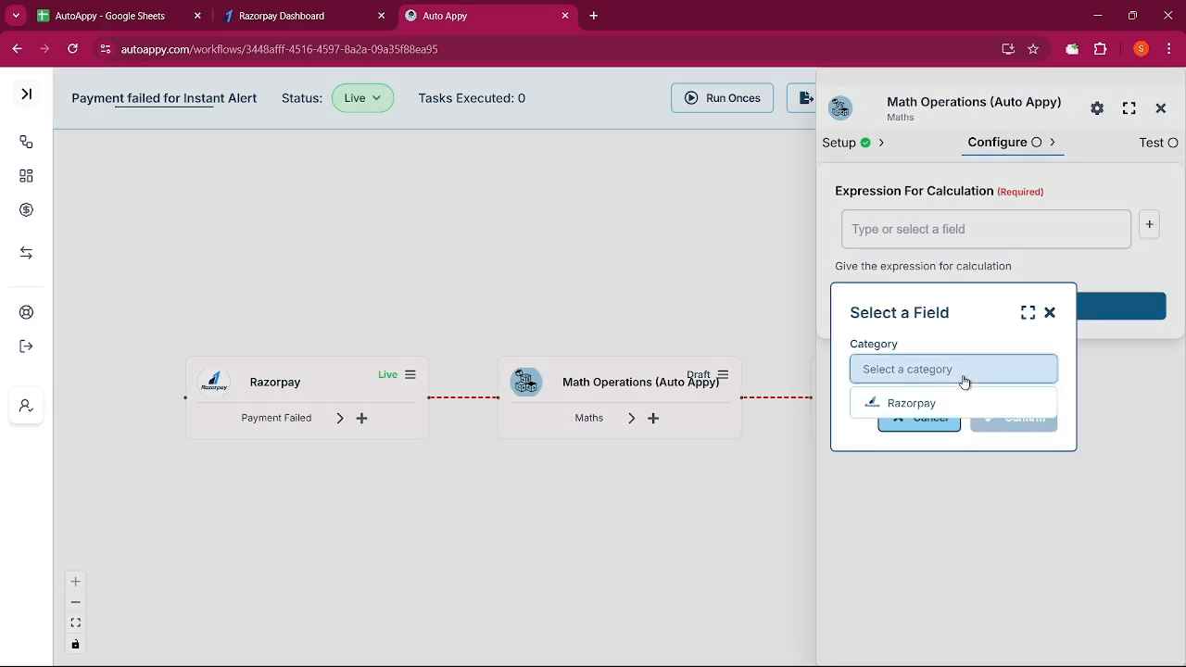
pyautogui.click(953, 404)
pyautogui.click(952, 401)
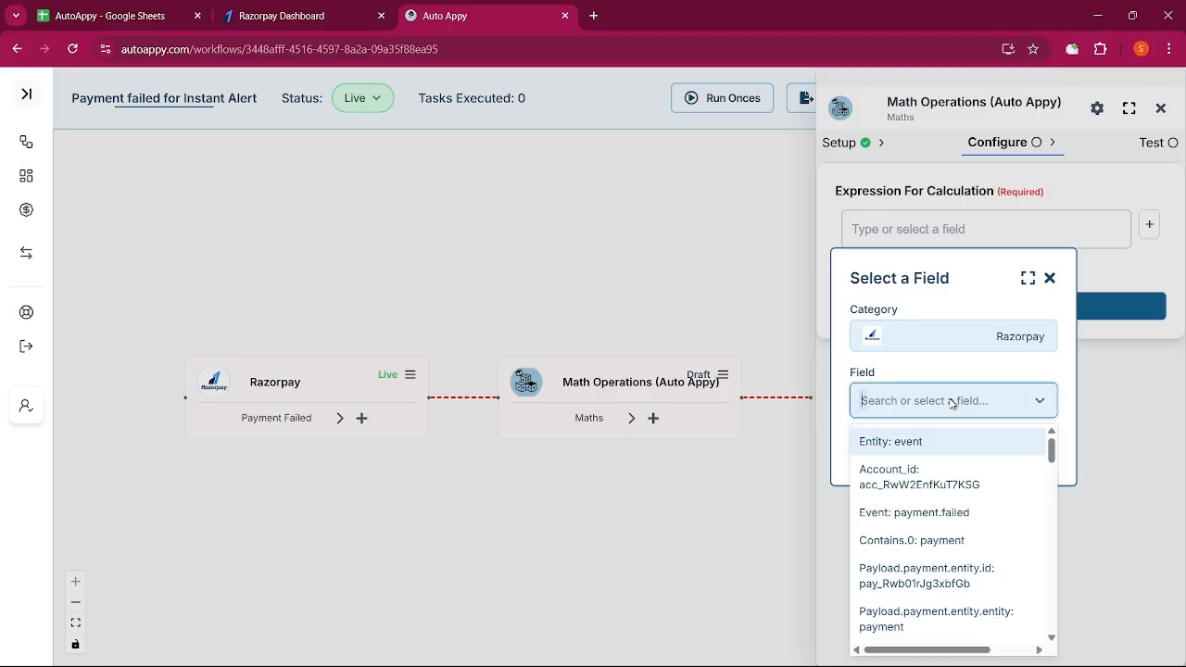
pyautogui.scroll(-2, 941, 512)
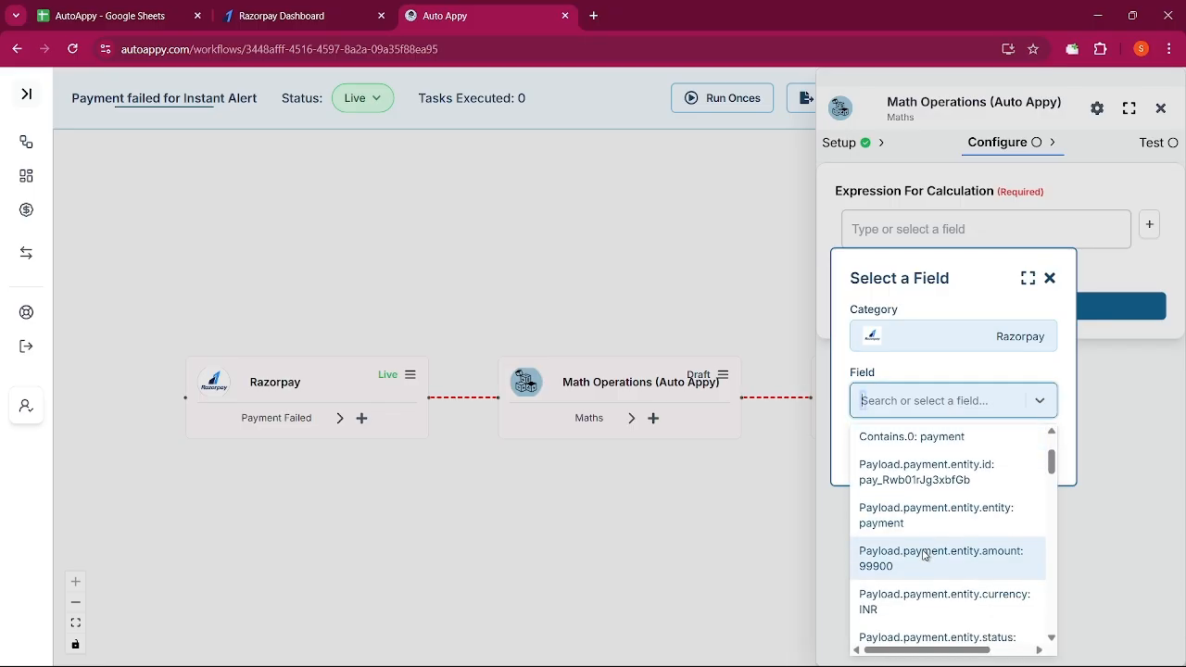
pyautogui.click(924, 555)
pyautogui.click(1020, 450)
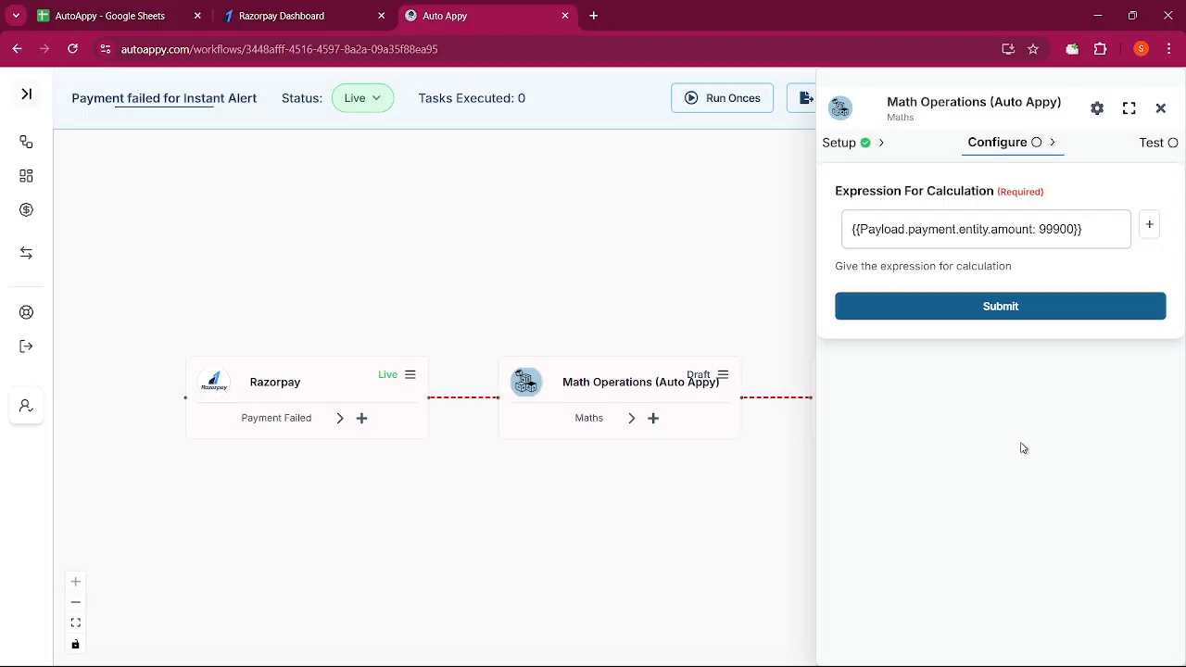
# Finish the expression as amount divided by 100, submit, test for result 999, and close
pyautogui.click(1097, 238)
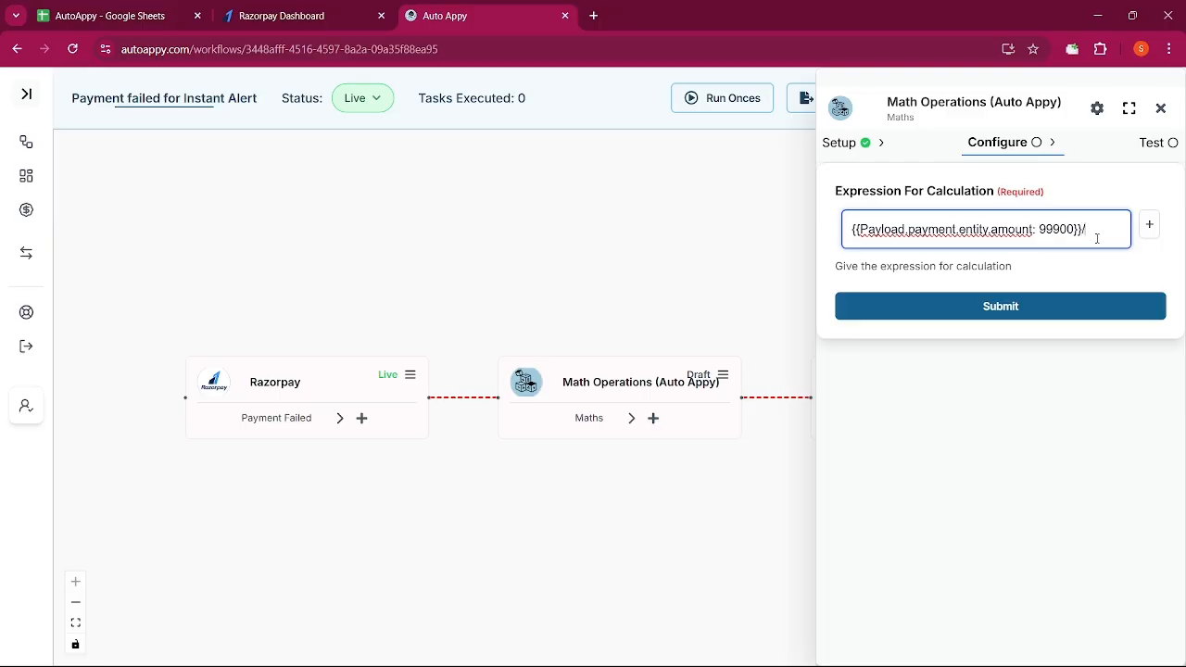
pyautogui.click(1072, 295)
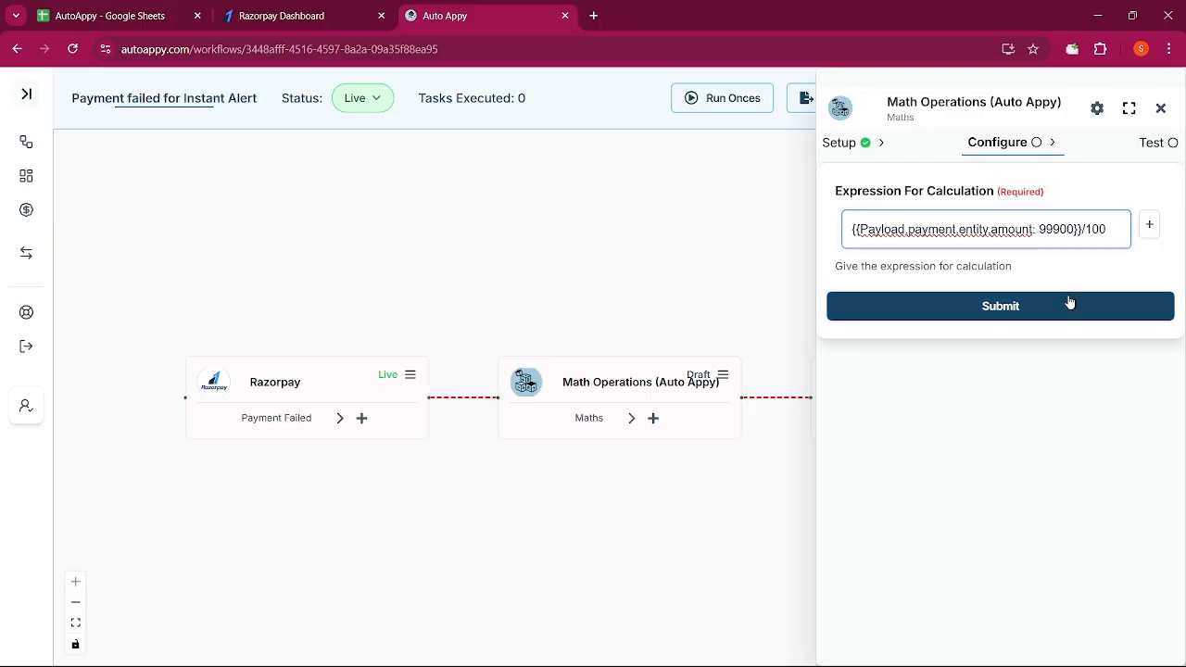
pyautogui.click(1052, 211)
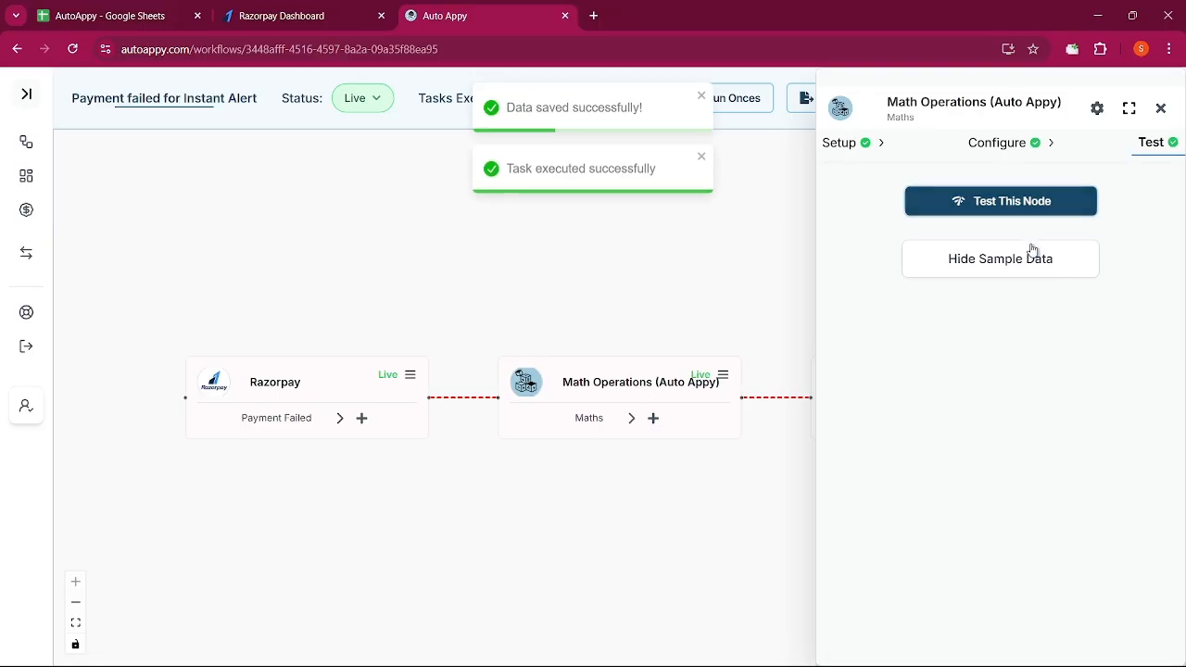
pyautogui.click(1160, 109)
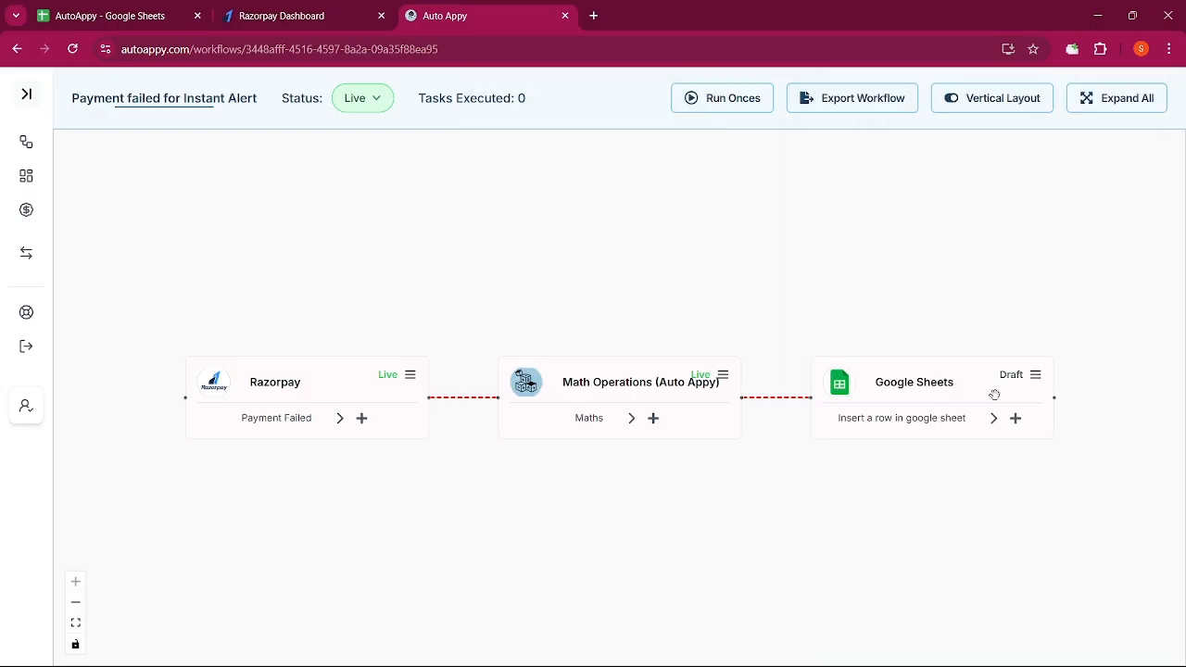
# Reopen the Google Sheets step, paste the sheet ID from clipboard history, and pick Payment_Update
pyautogui.click(1035, 376)
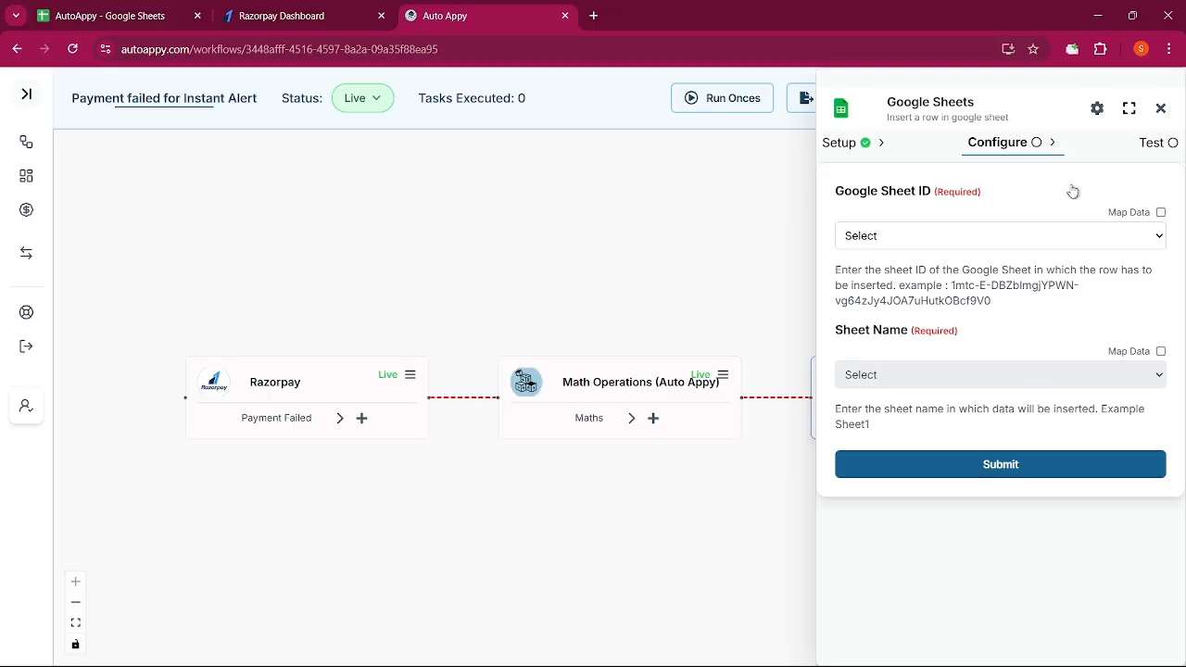
pyautogui.click(1161, 213)
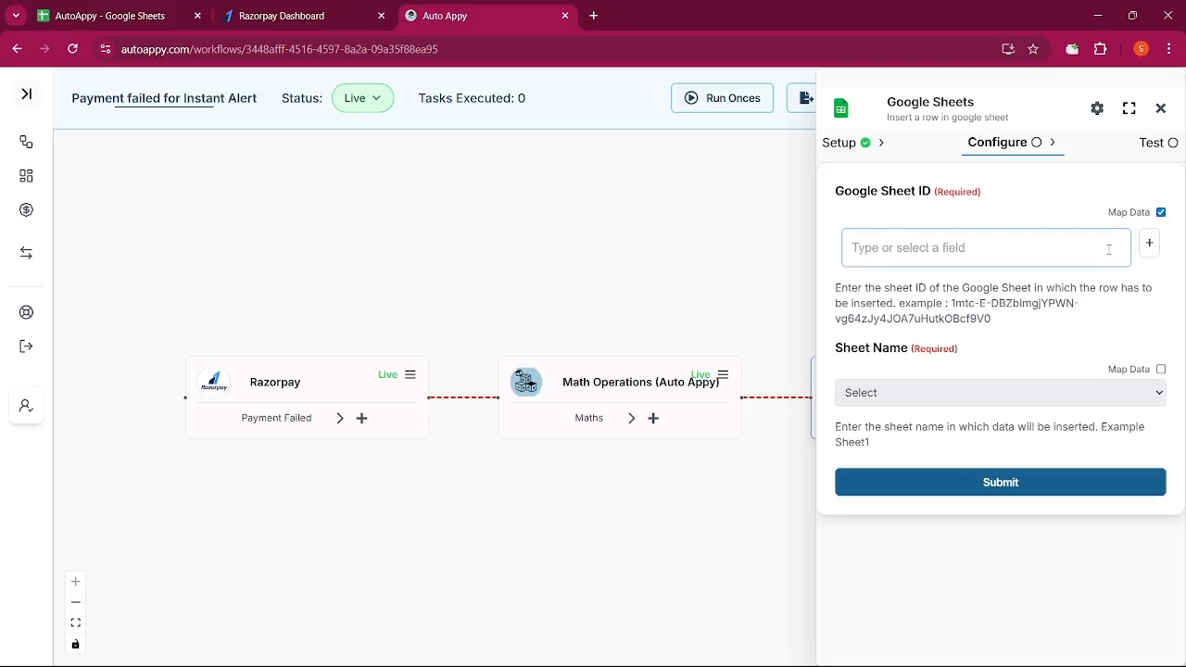
pyautogui.press('super+v')
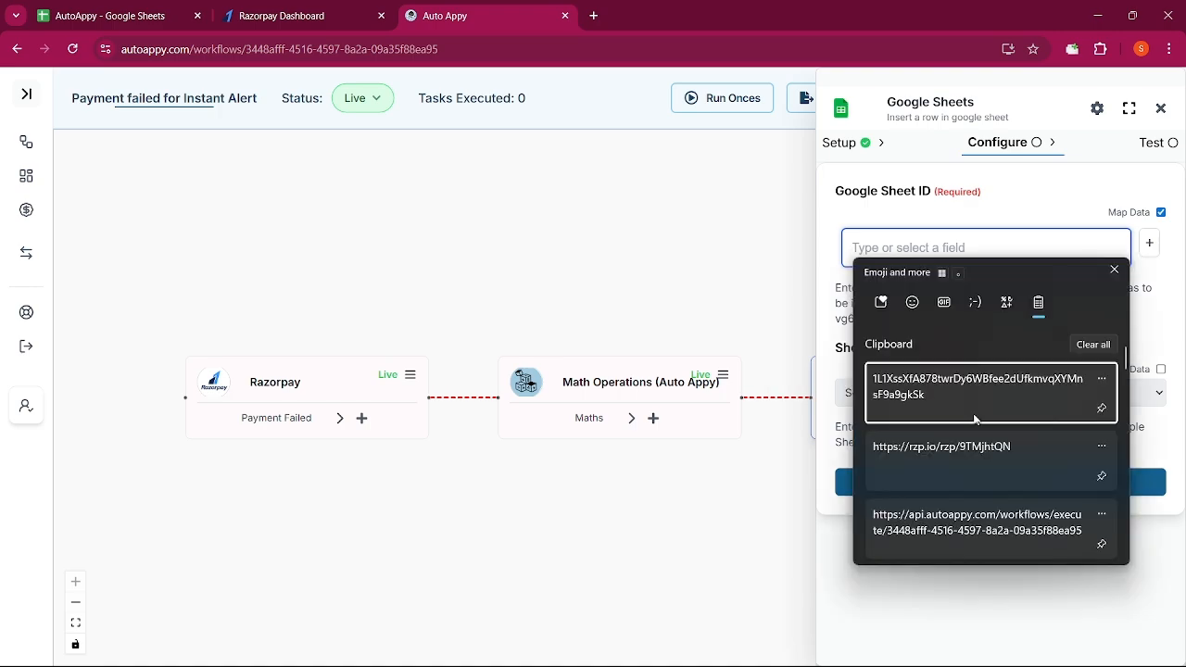
pyautogui.click(958, 406)
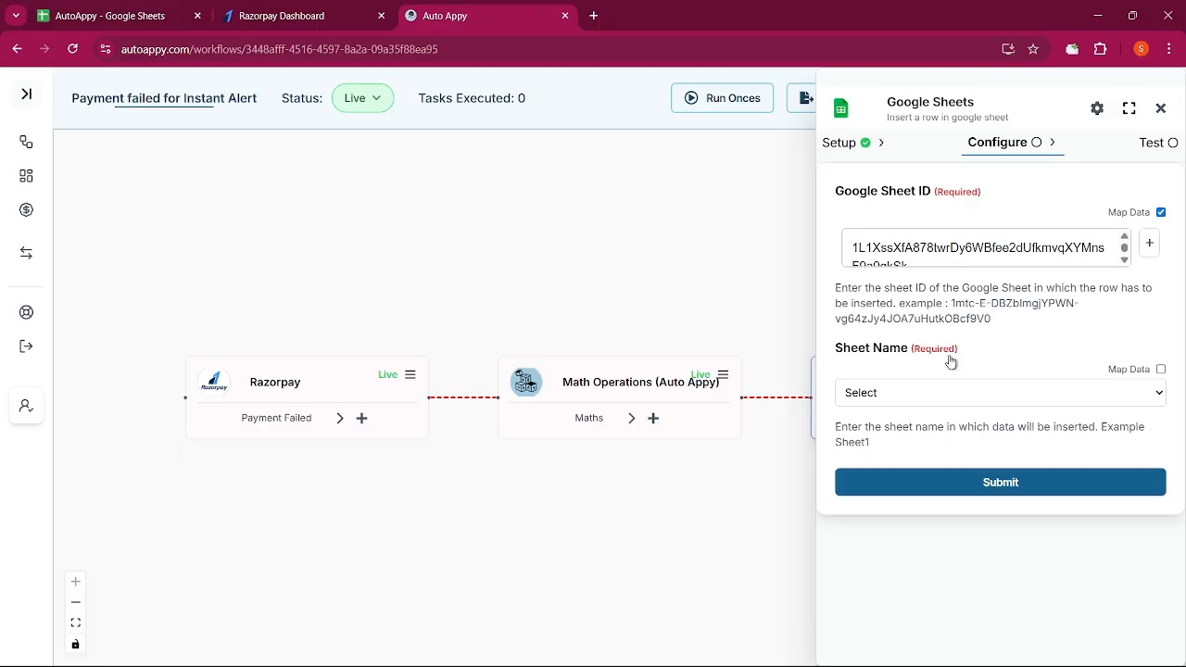
pyautogui.click(948, 400)
pyautogui.click(924, 440)
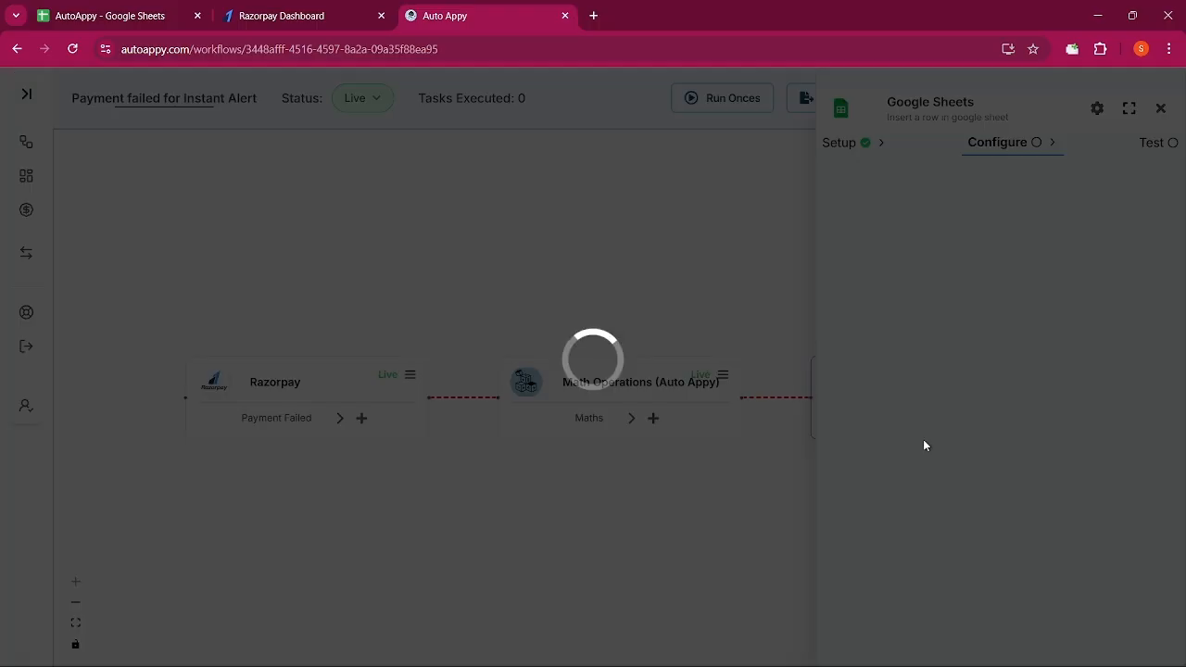
pyautogui.scroll(-4, 924, 446)
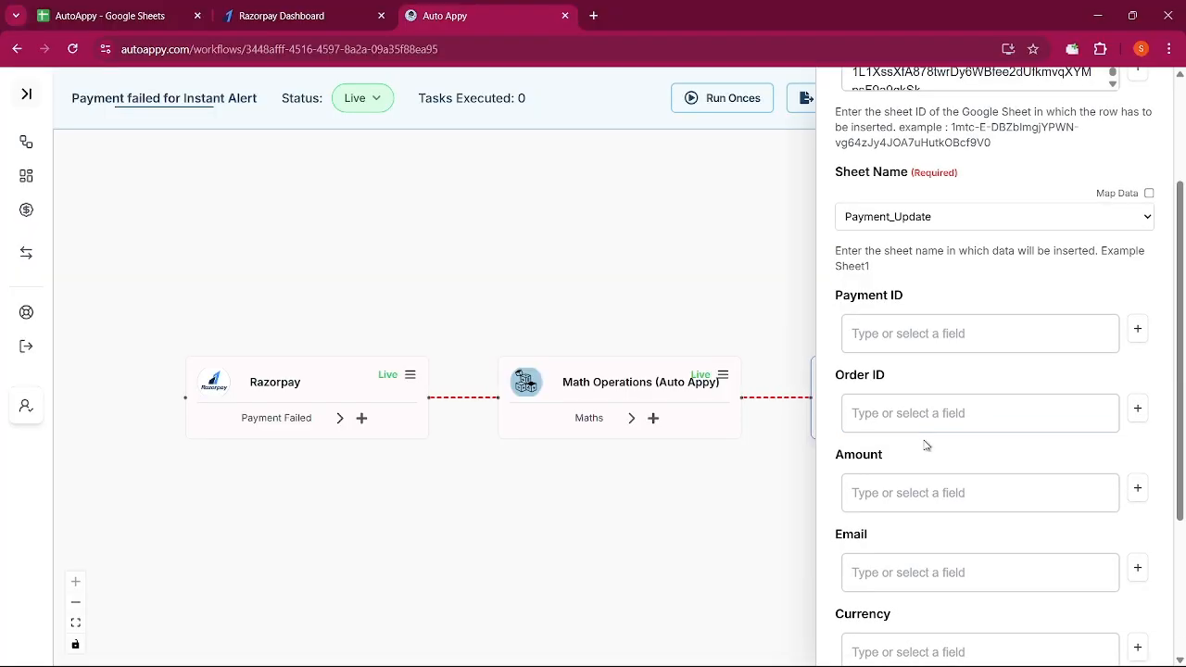
pyautogui.scroll(-1, 925, 445)
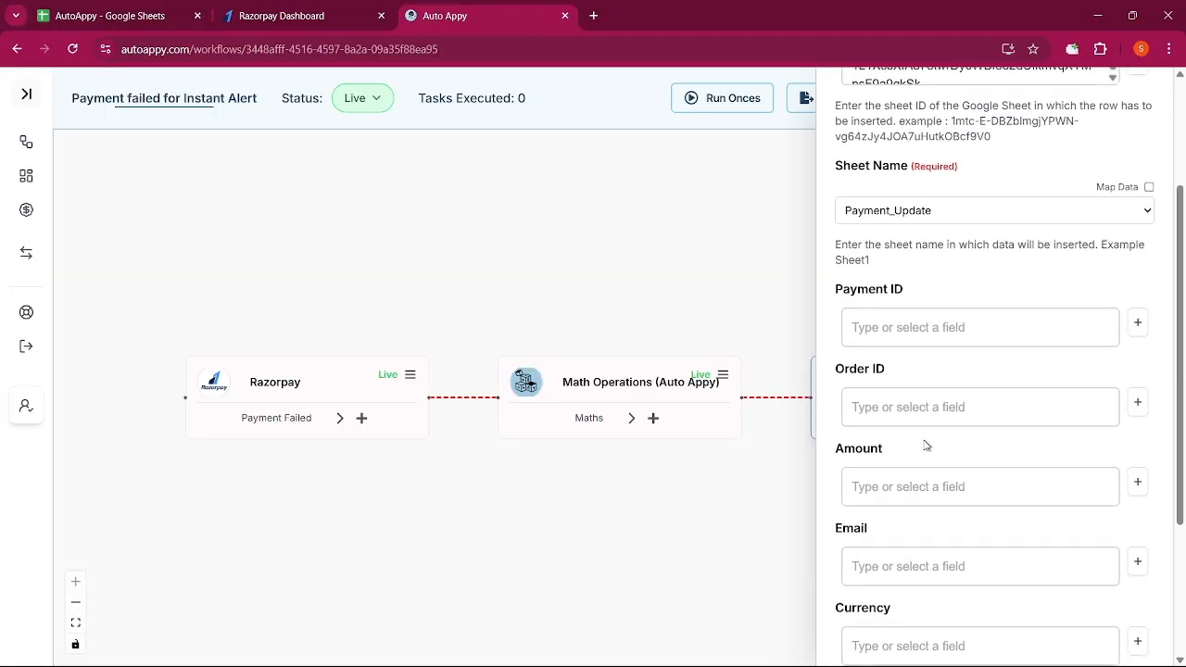
# Map Payment ID to the Razorpay Account_id field
pyautogui.click(1136, 321)
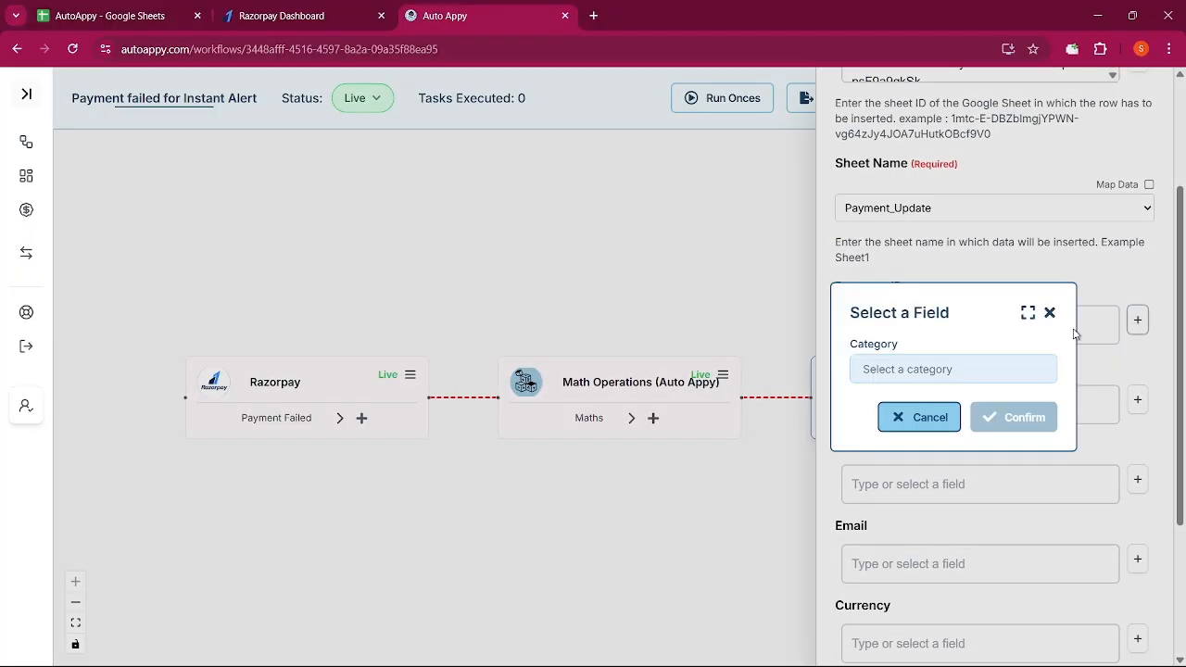
pyautogui.click(997, 378)
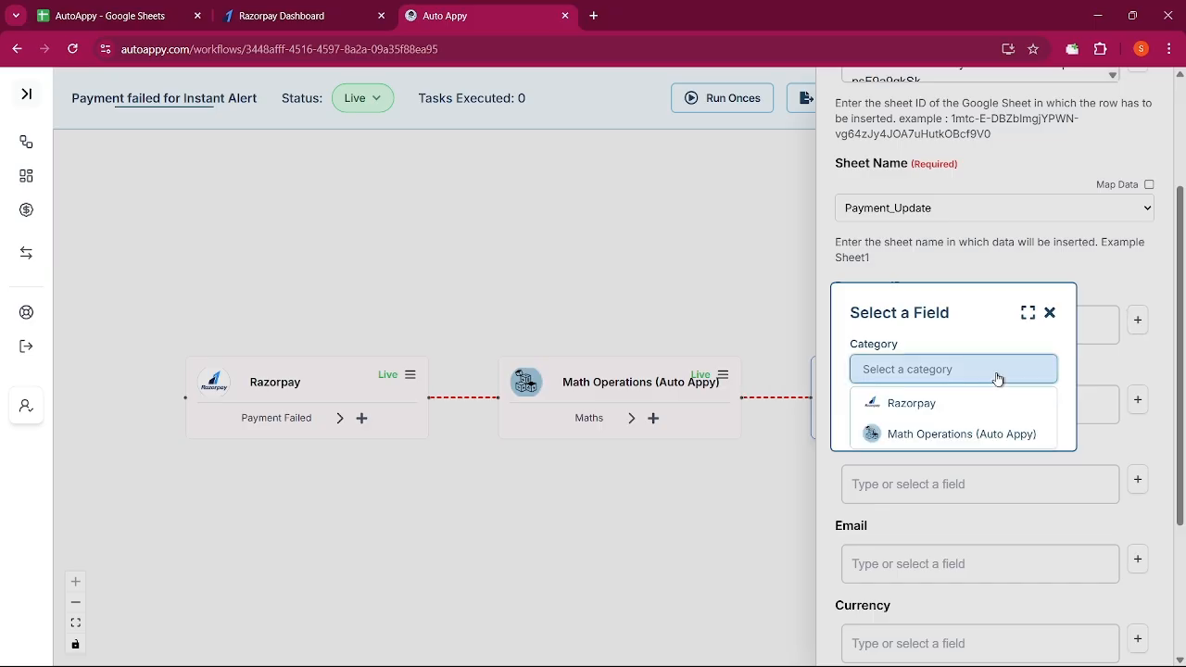
pyautogui.click(961, 414)
pyautogui.click(960, 413)
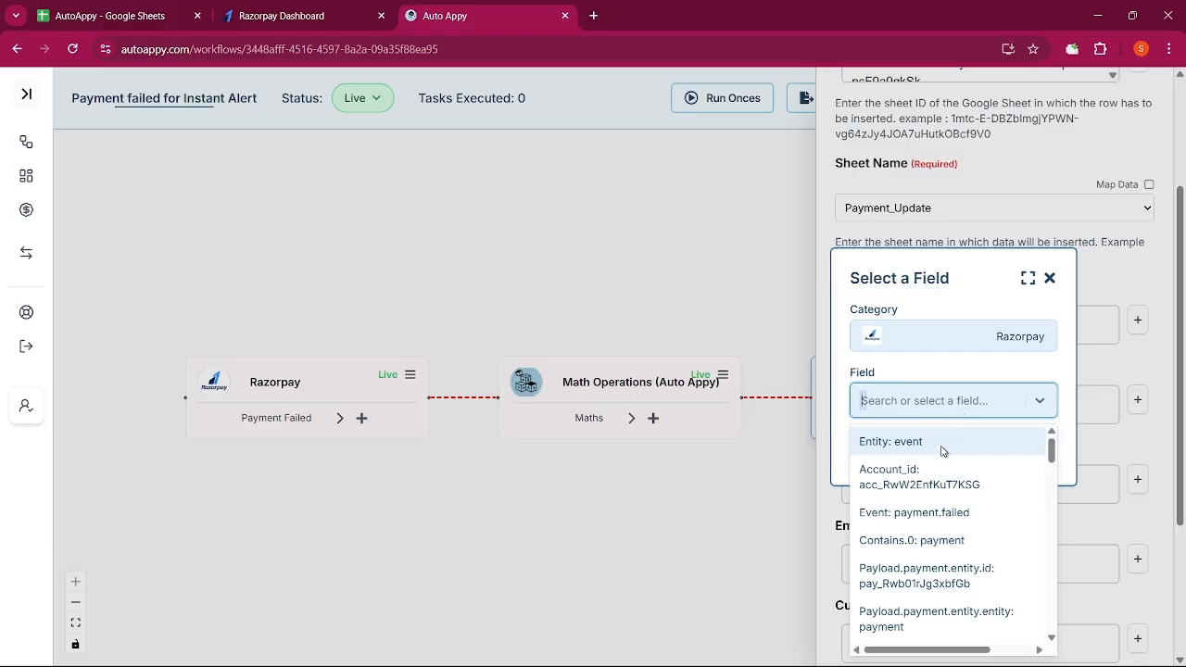
pyautogui.click(939, 476)
pyautogui.click(1001, 449)
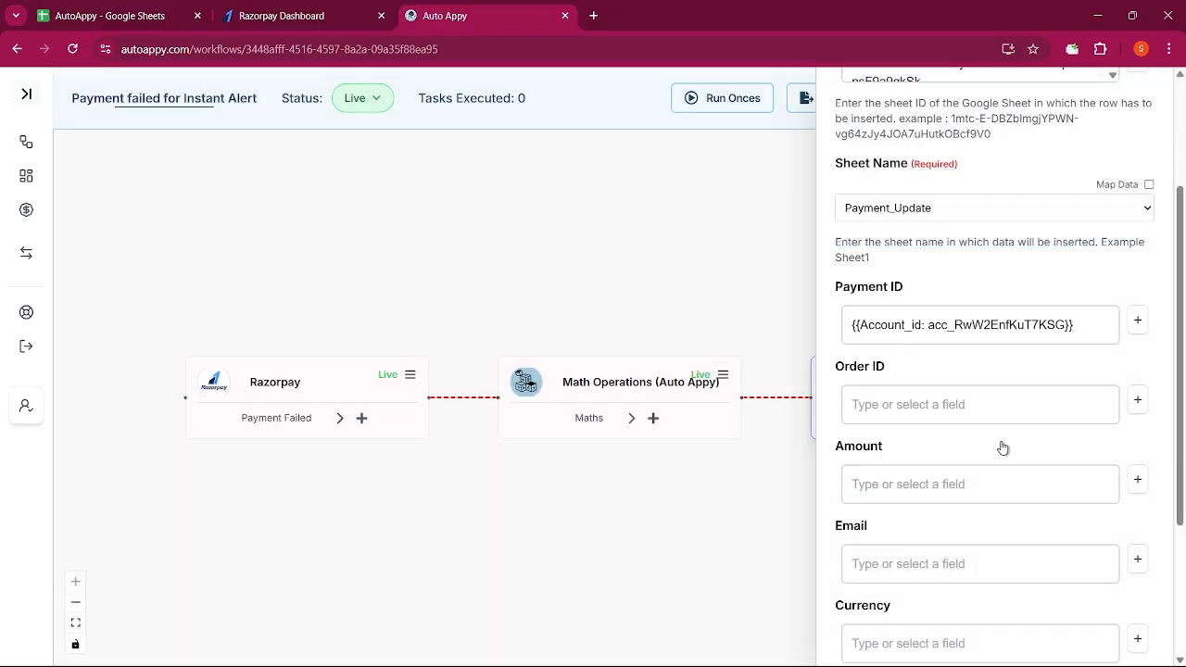
# Map Order ID to the Razorpay payment's order_id field
pyautogui.click(1137, 400)
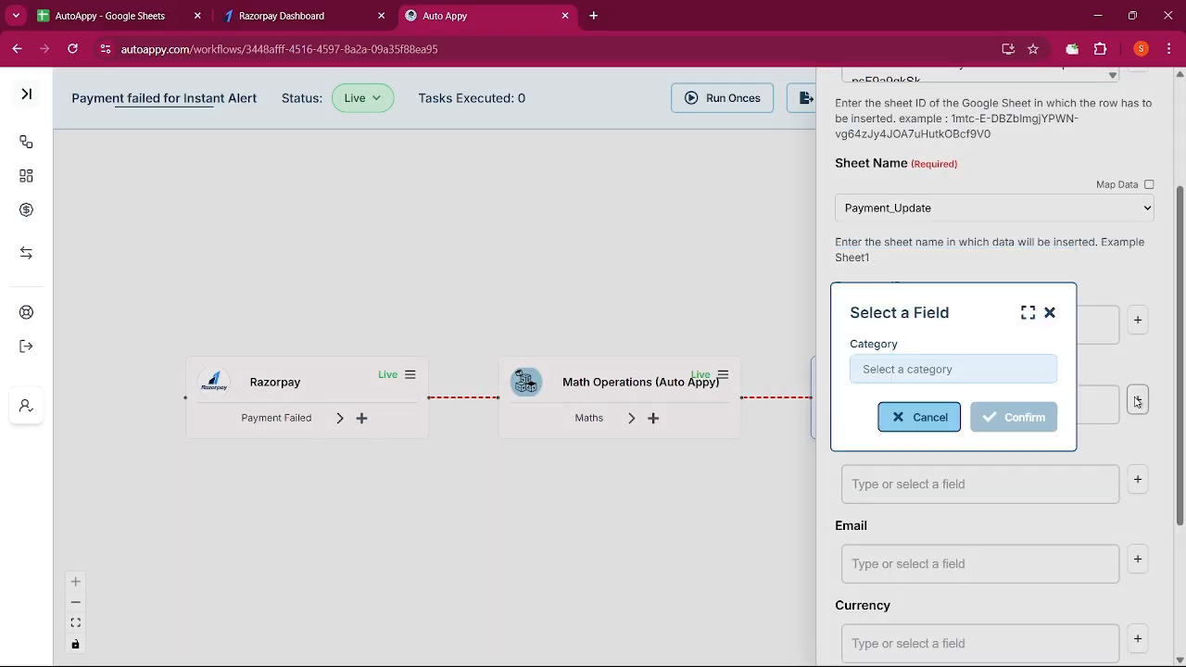
pyautogui.click(1004, 378)
pyautogui.click(961, 403)
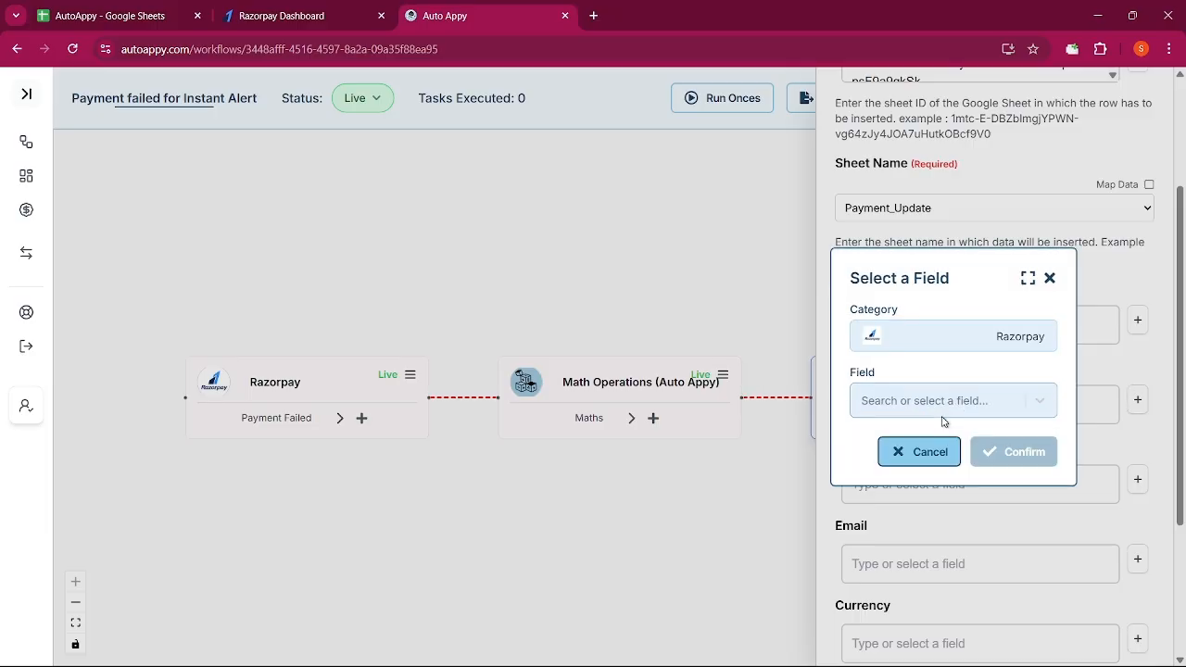
pyautogui.click(942, 415)
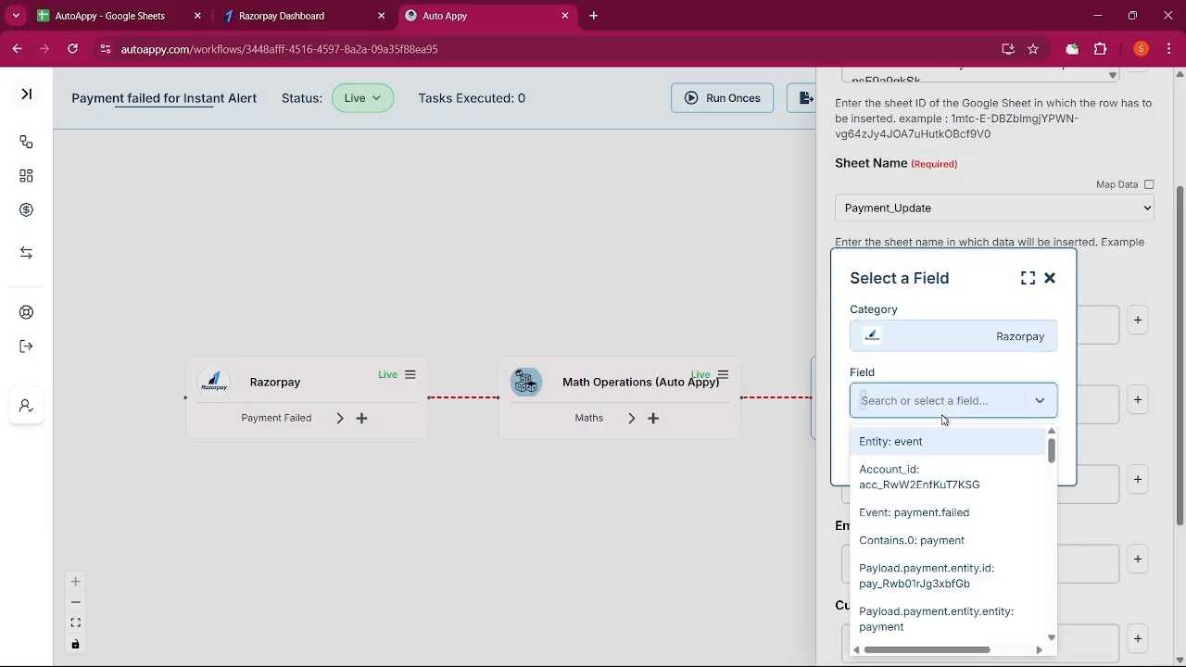
pyautogui.write('orde')
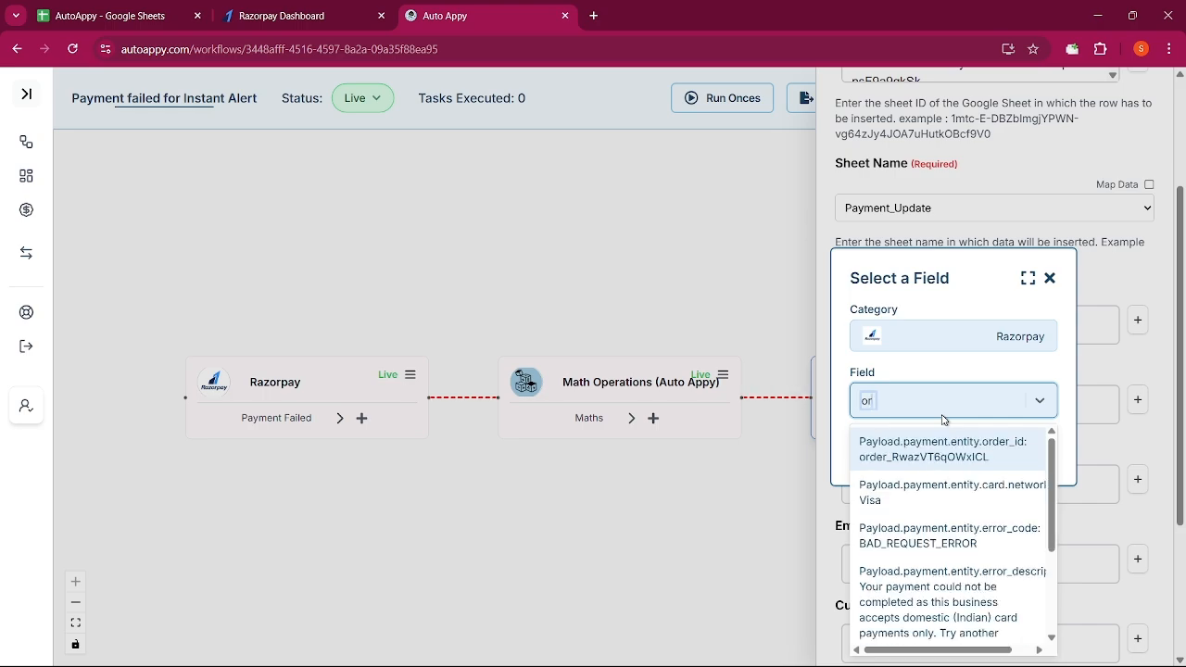
pyautogui.click(943, 444)
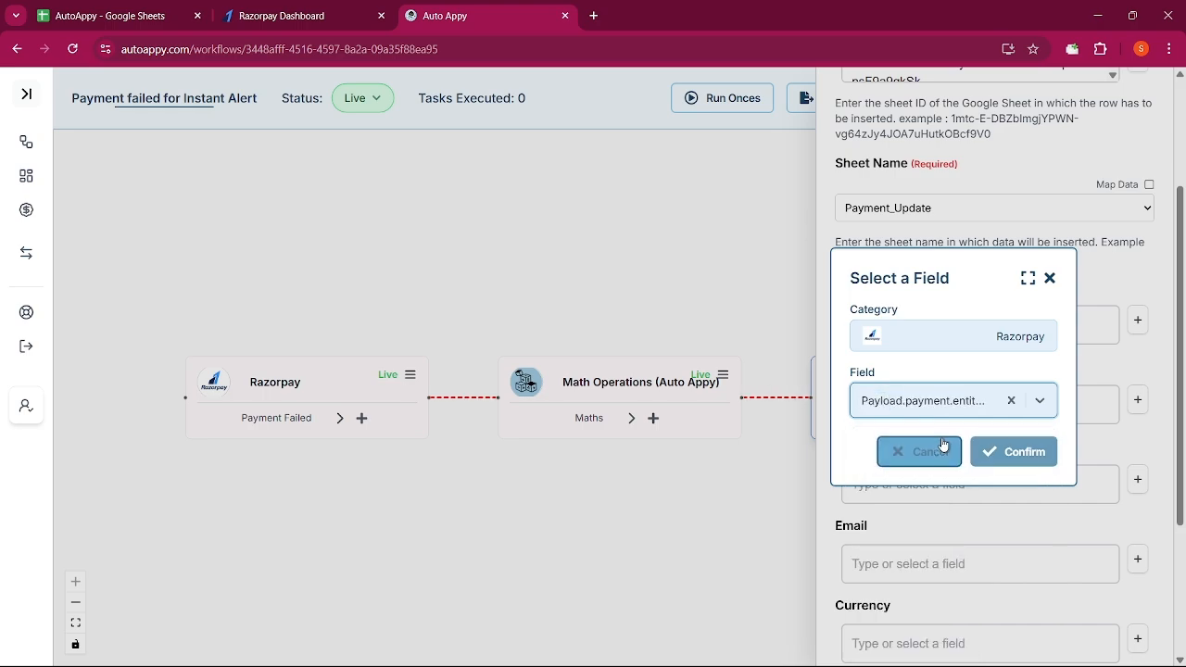
pyautogui.click(1013, 451)
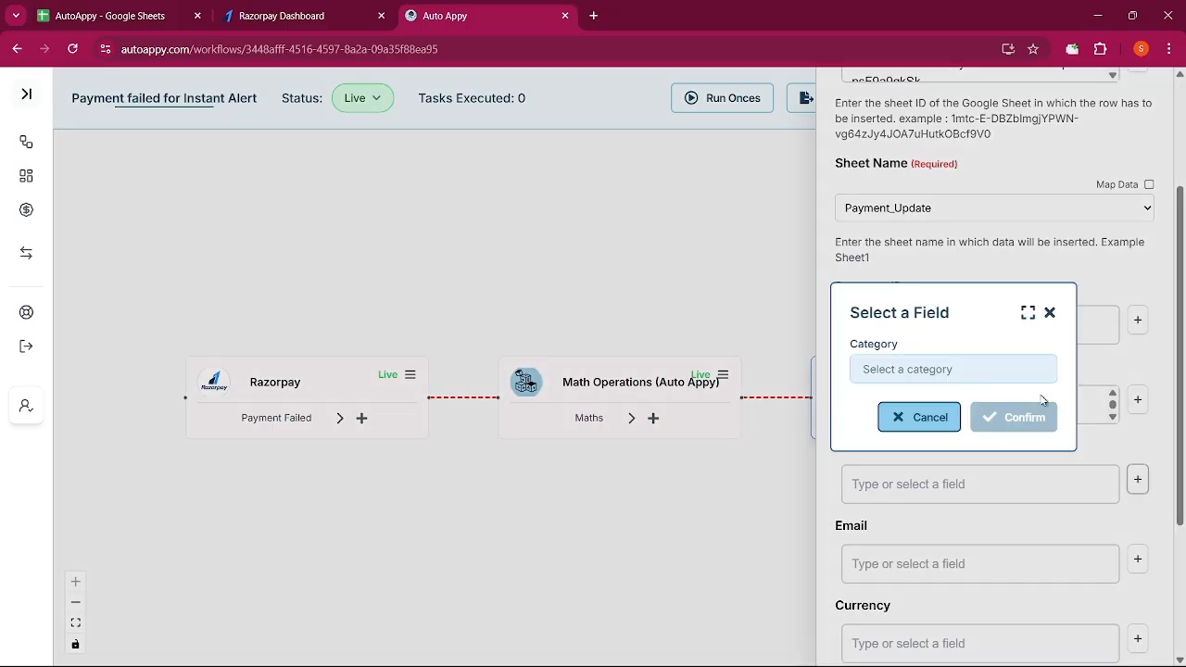
# Map Amount to the Math Operations Result value 999
pyautogui.click(1137, 479)
pyautogui.click(1019, 371)
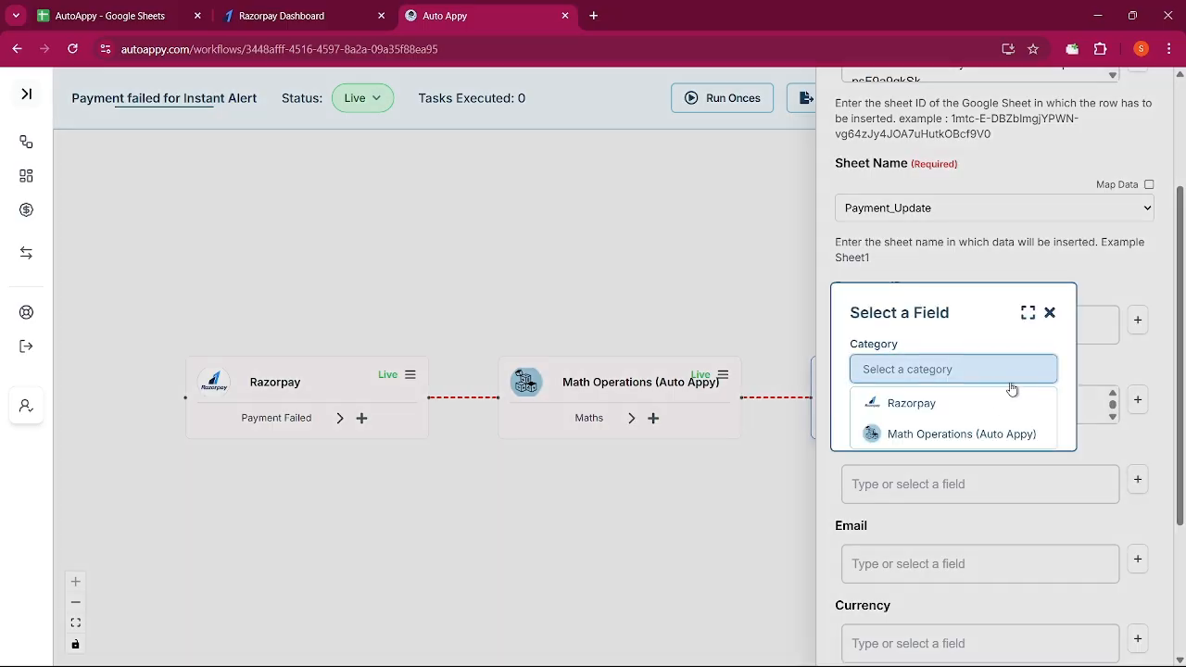
pyautogui.click(986, 433)
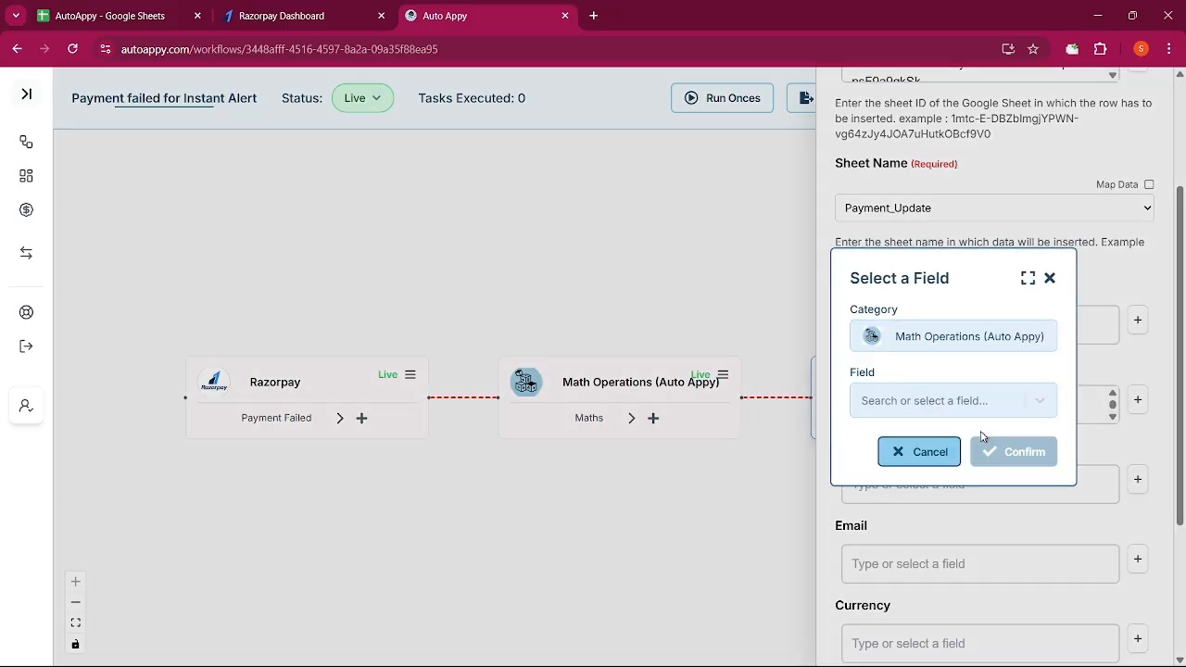
pyautogui.click(962, 405)
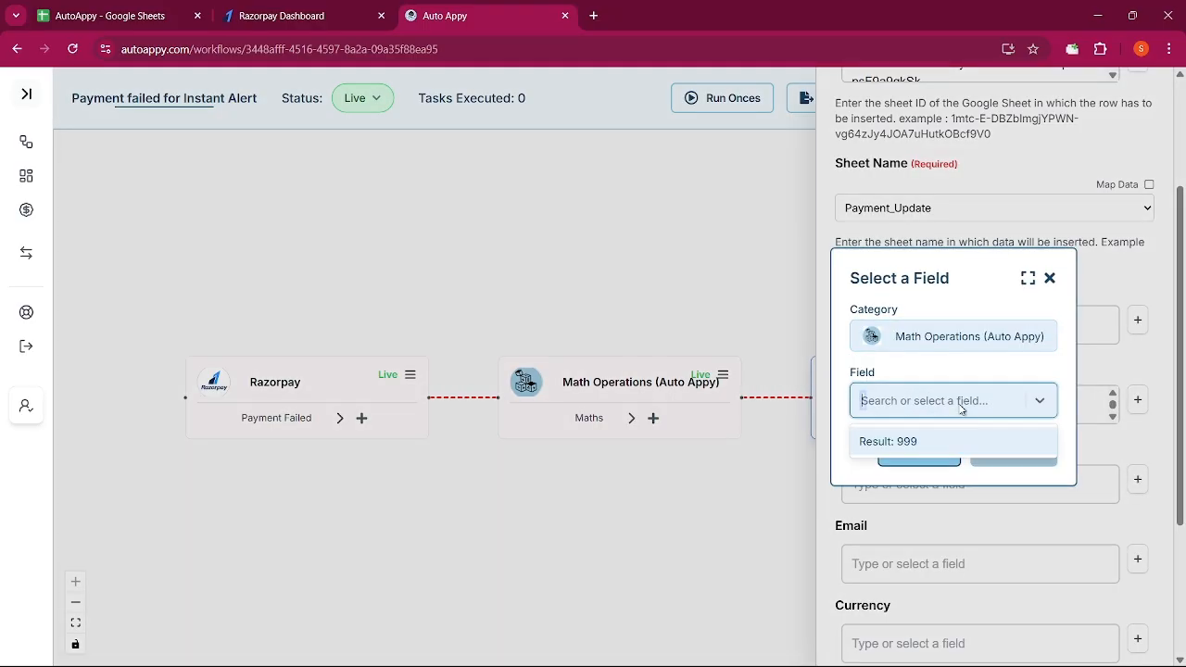
pyautogui.click(926, 449)
pyautogui.click(1014, 452)
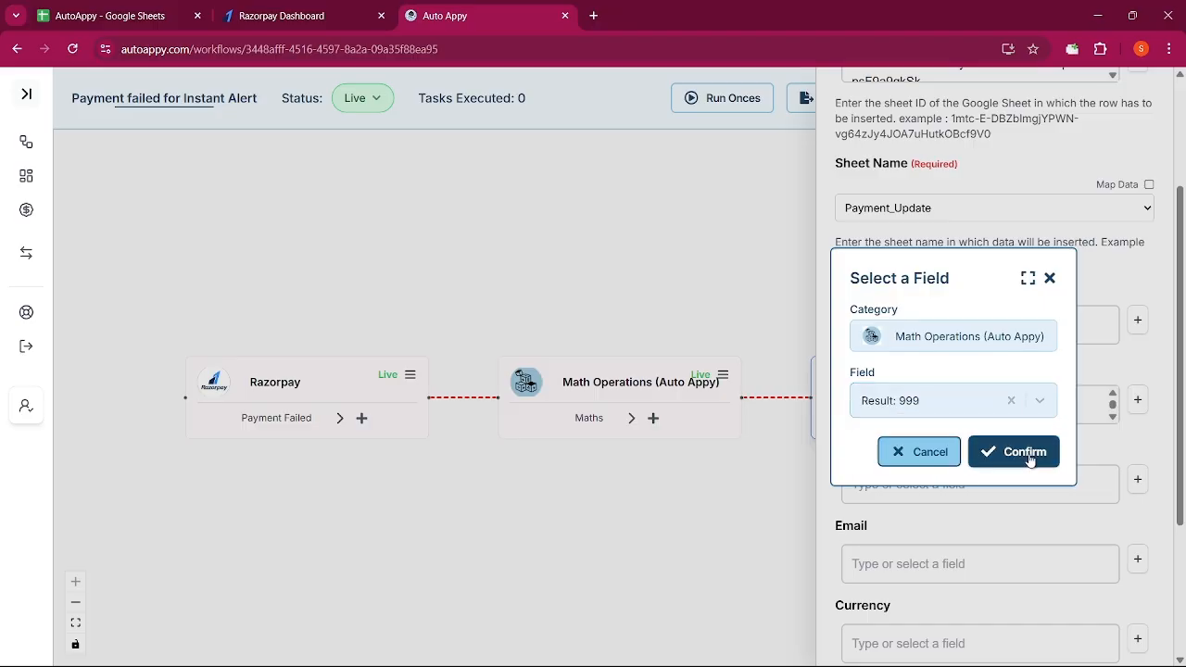
pyautogui.scroll(-2, 1031, 460)
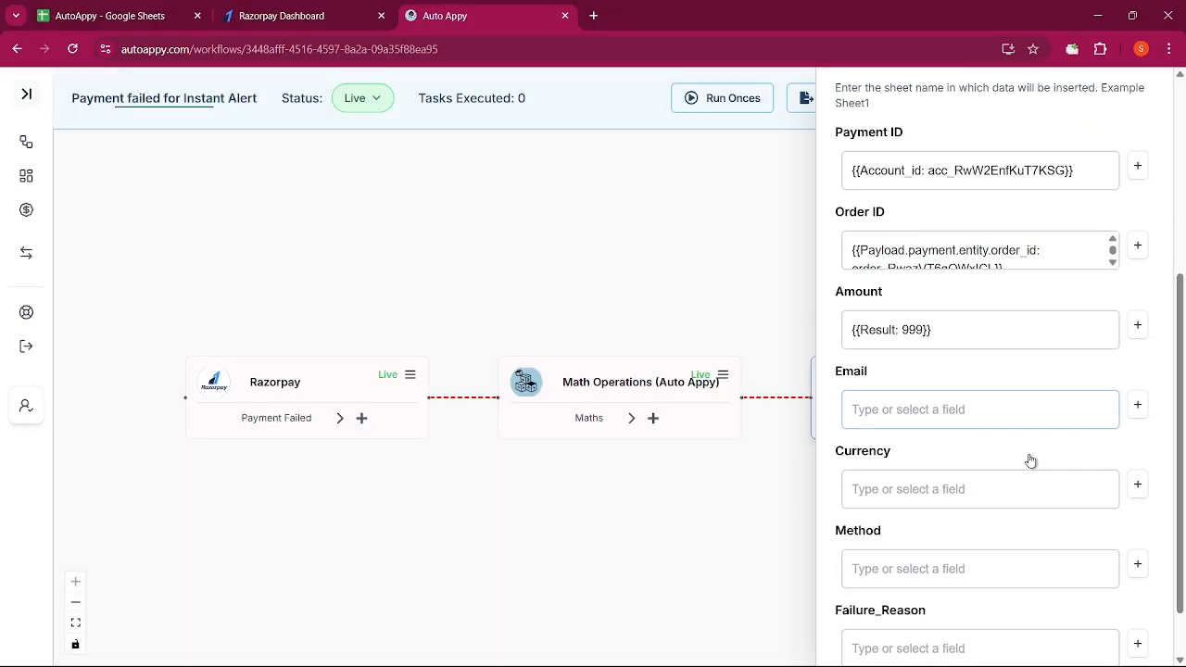
# Map Email to the Razorpay payment's email field
pyautogui.click(1138, 408)
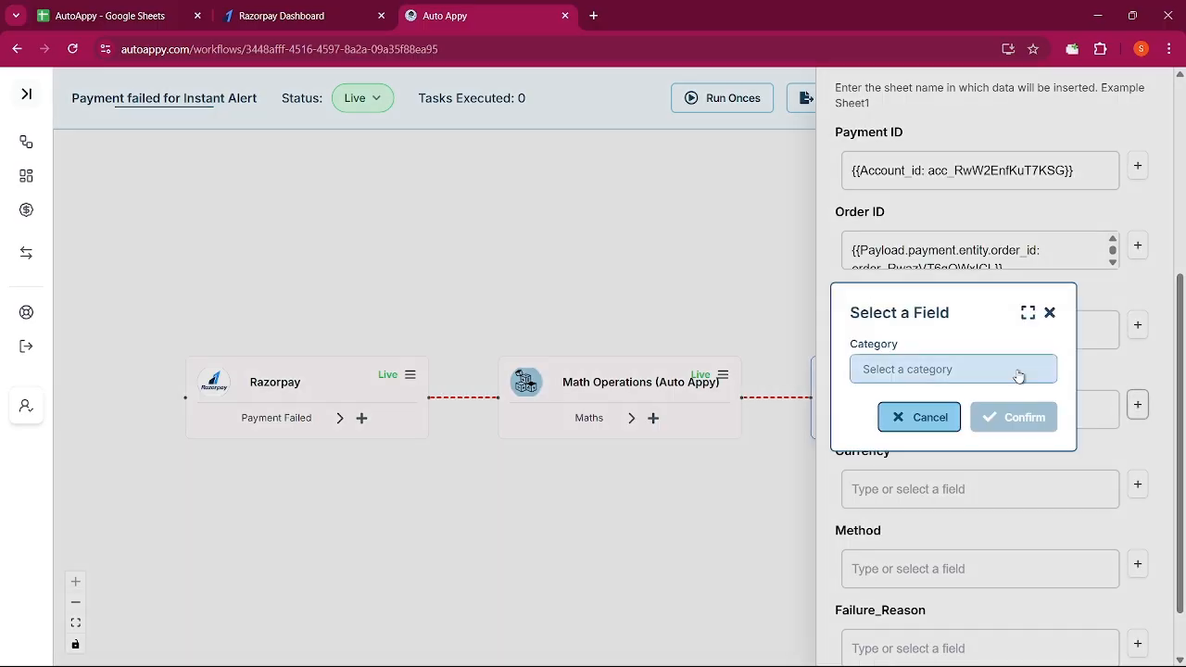
pyautogui.click(1017, 371)
pyautogui.click(972, 402)
pyautogui.click(972, 400)
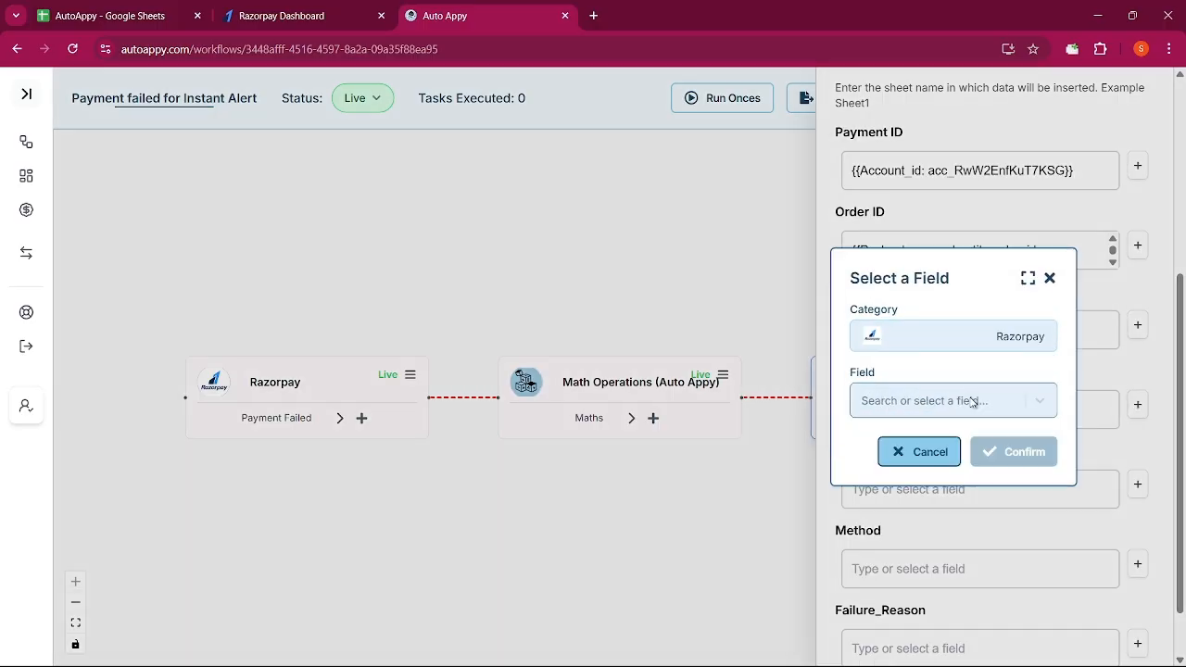
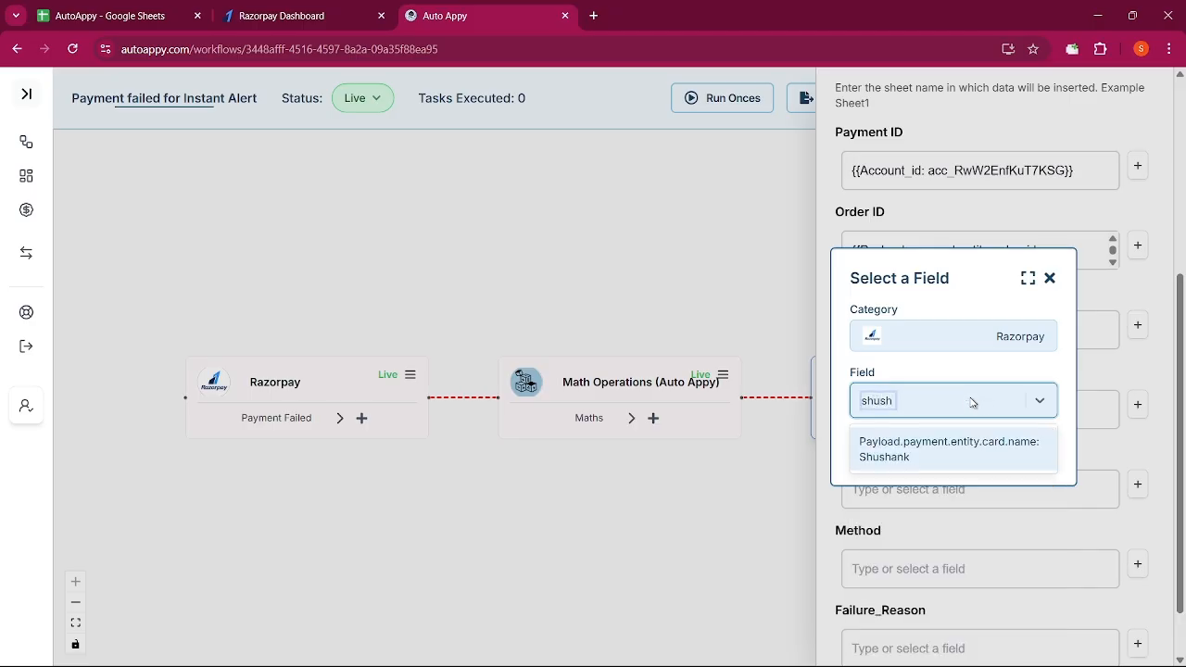
pyautogui.press('BackSpace')
pyautogui.press('BackSpace')
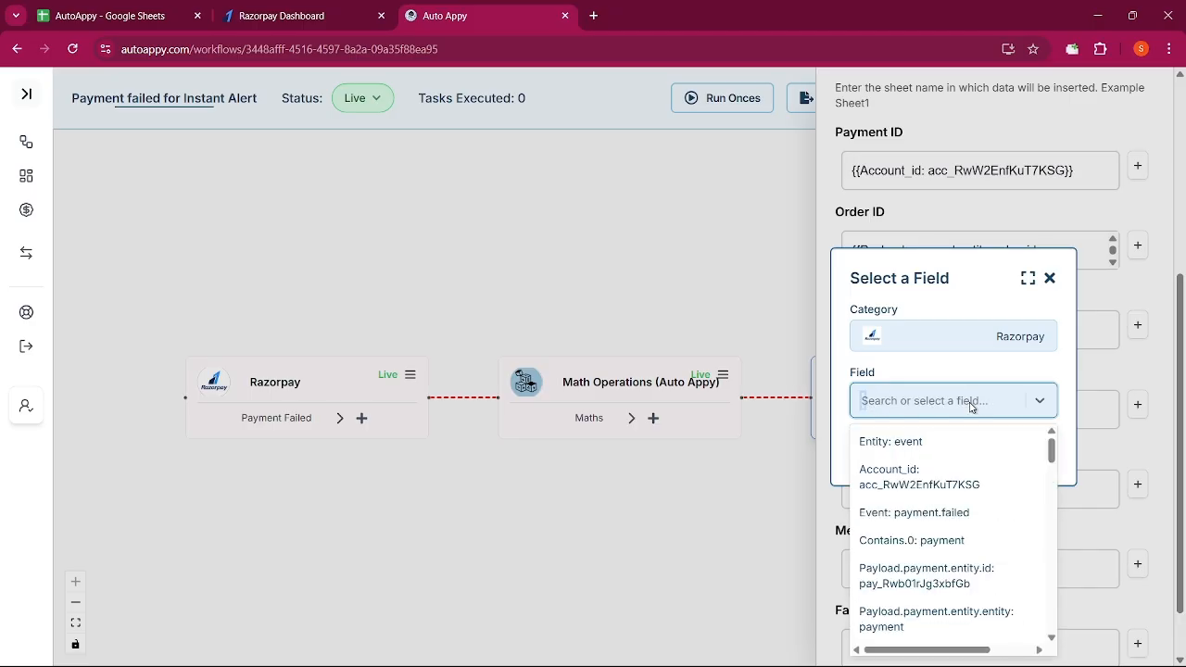
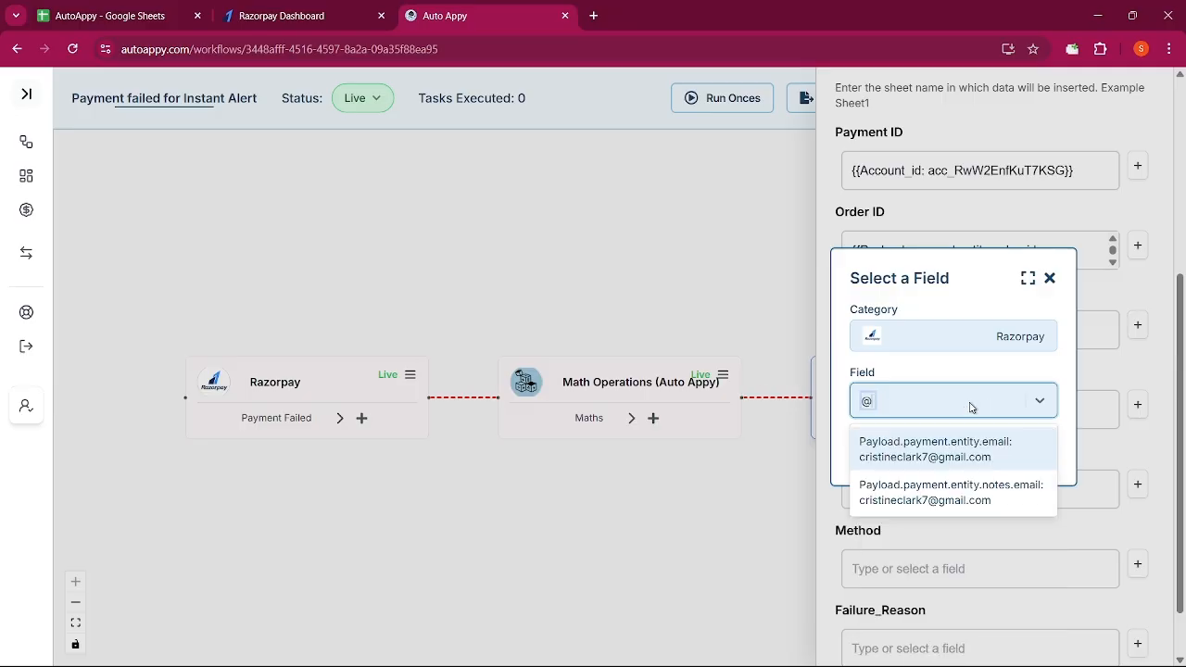
pyautogui.click(948, 461)
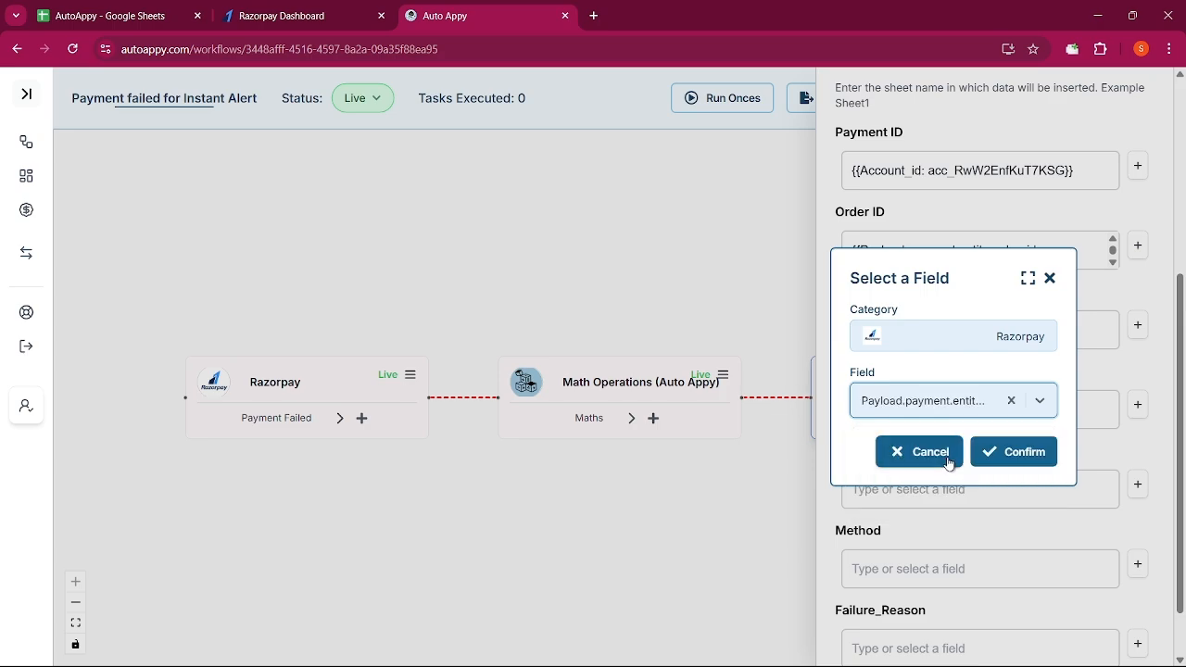
pyautogui.click(1008, 451)
pyautogui.scroll(-1, 1001, 452)
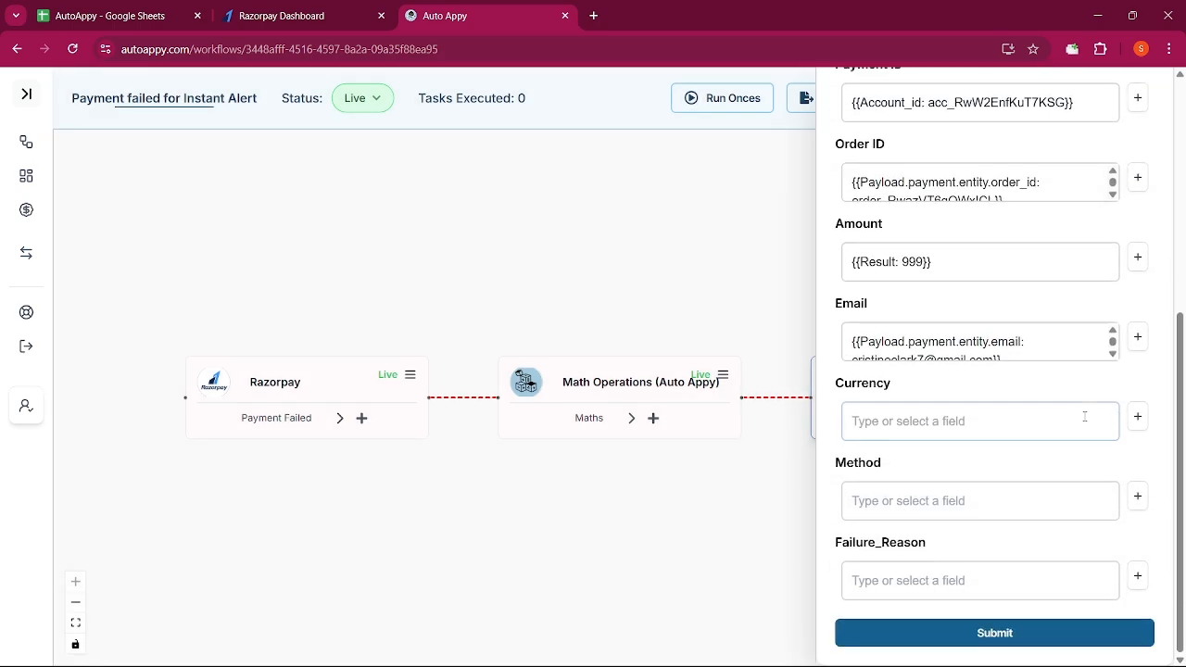
# Map Currency to the Razorpay payment's INR currency field
pyautogui.click(1137, 417)
pyautogui.click(1046, 370)
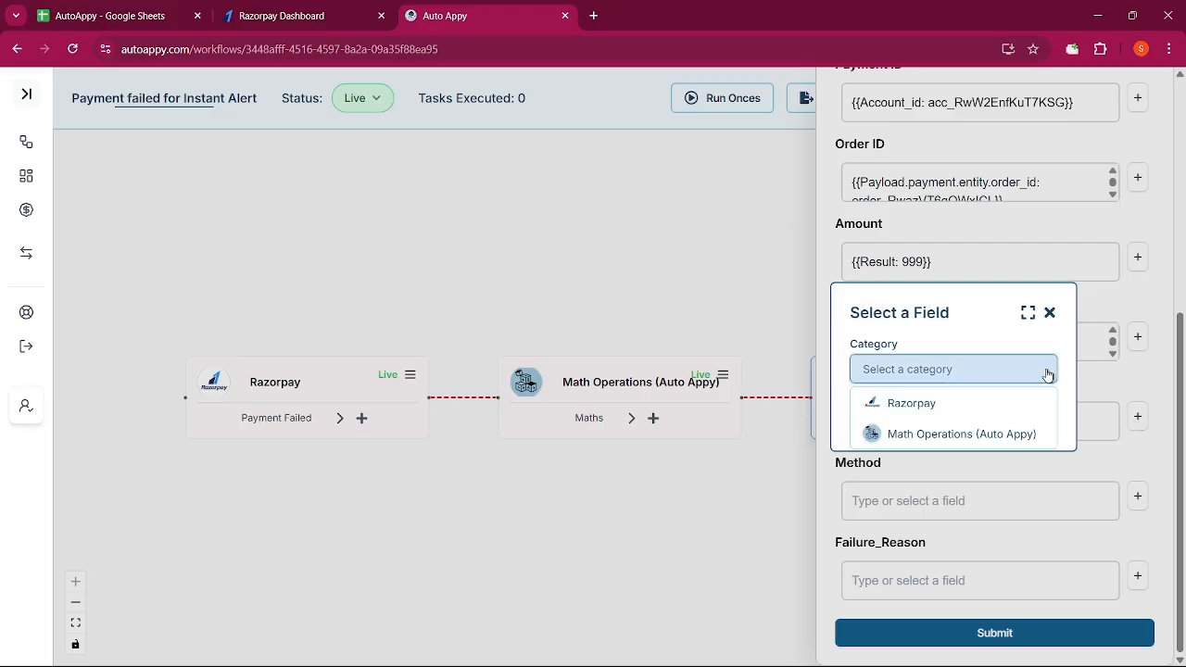
pyautogui.click(1018, 405)
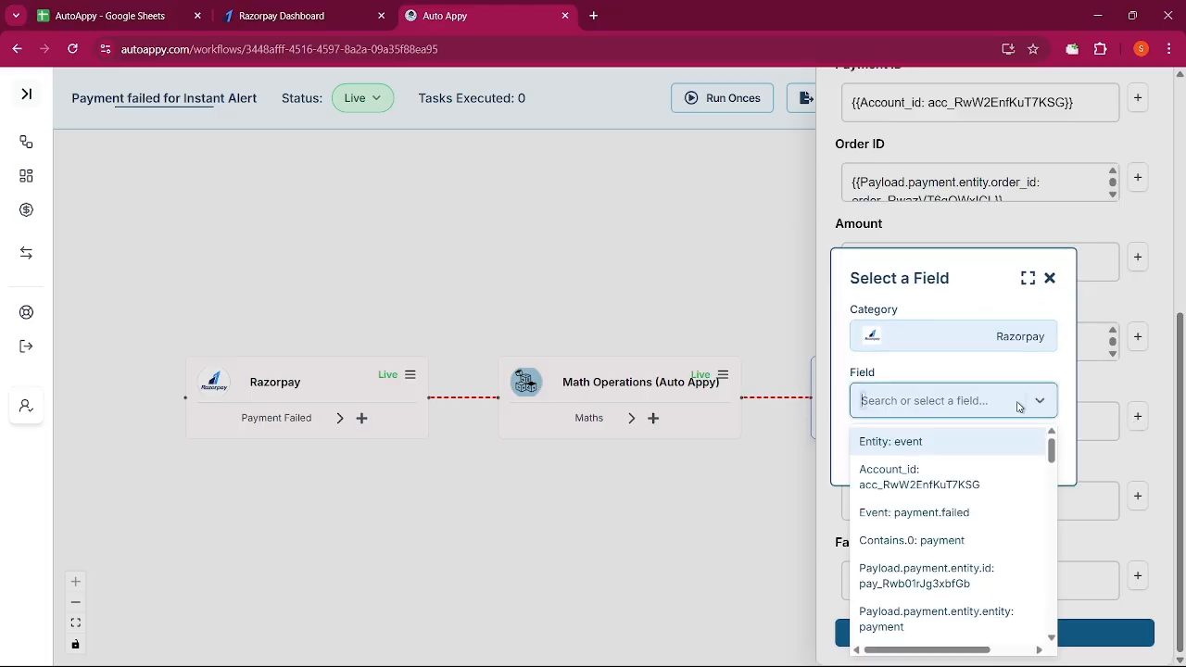
pyautogui.write('Inr')
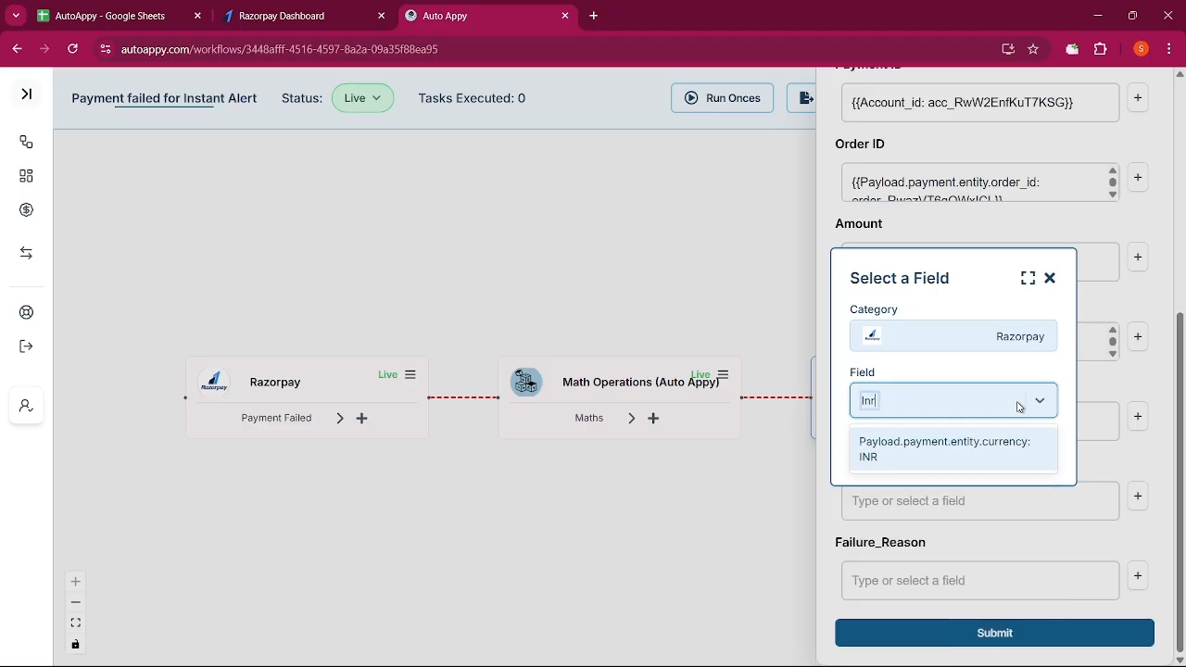
pyautogui.click(1034, 450)
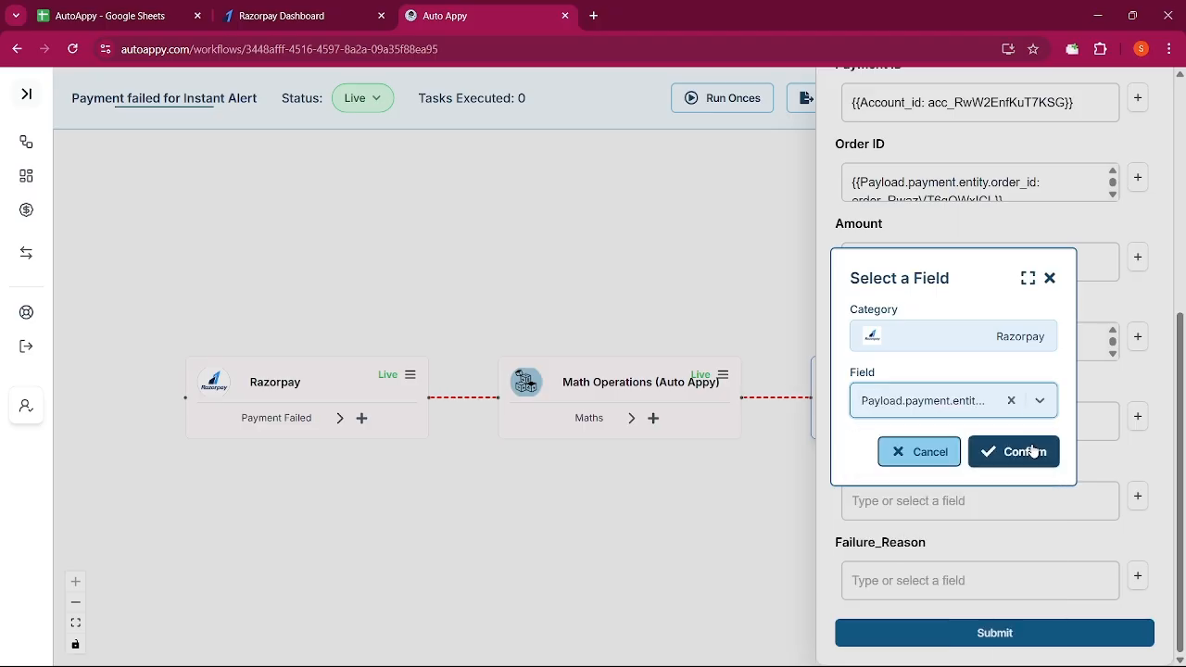
pyautogui.click(1034, 451)
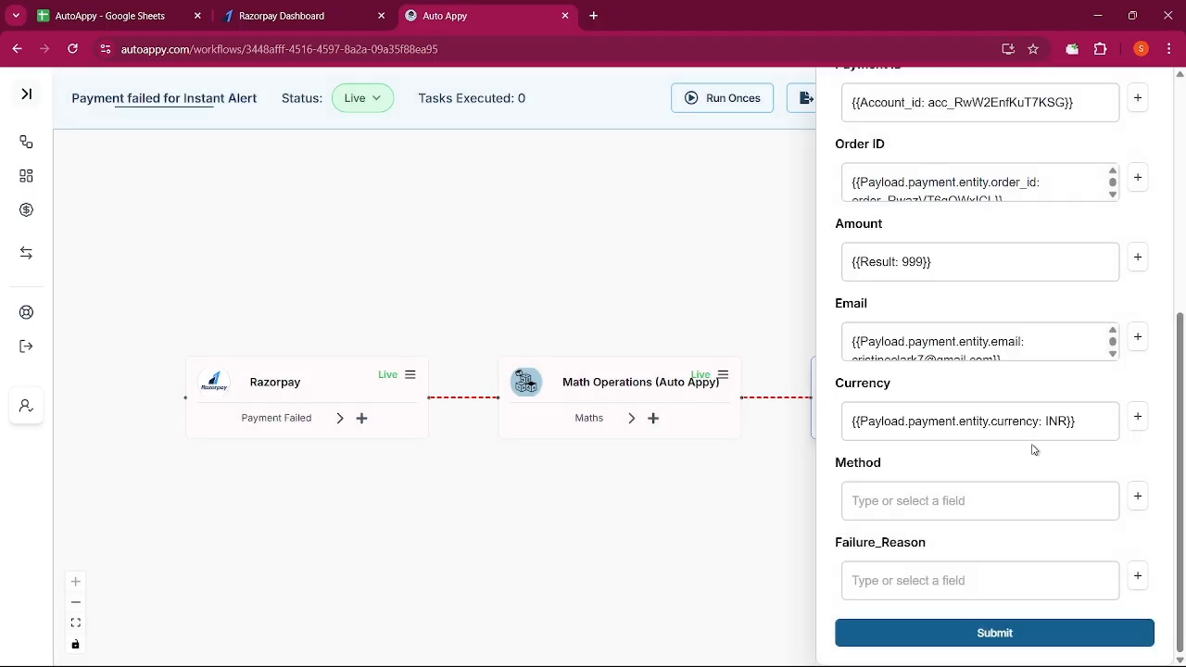
# Map the Method field to Razorpay's payment method (card)
pyautogui.click(1138, 496)
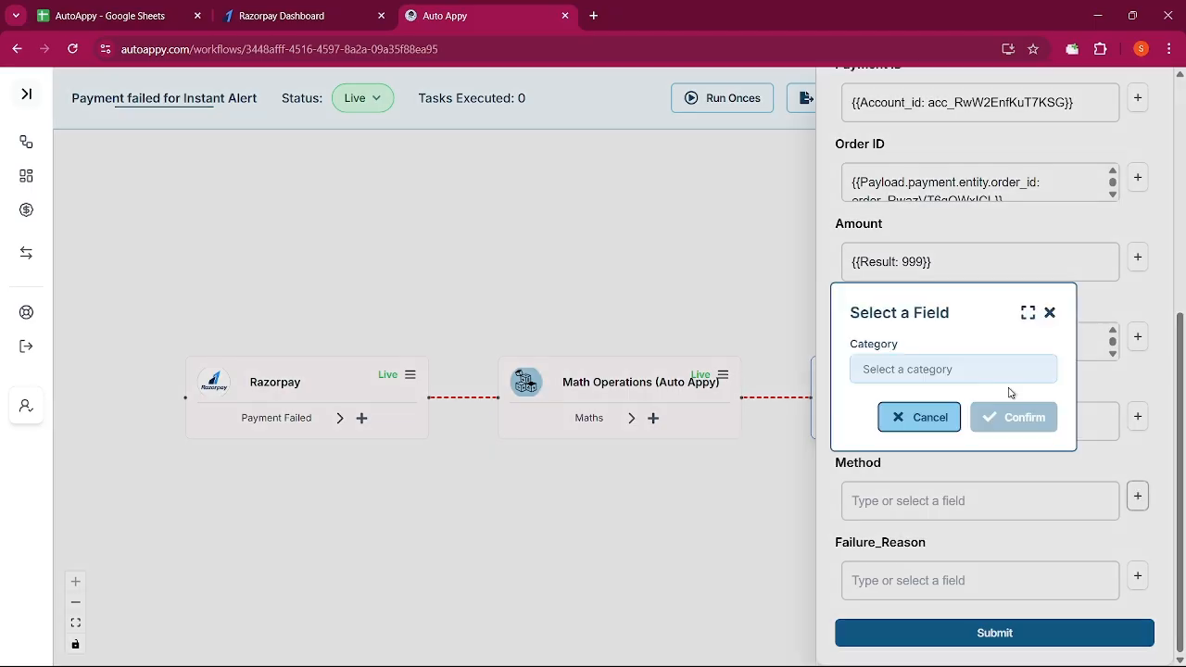
pyautogui.click(988, 384)
pyautogui.click(967, 399)
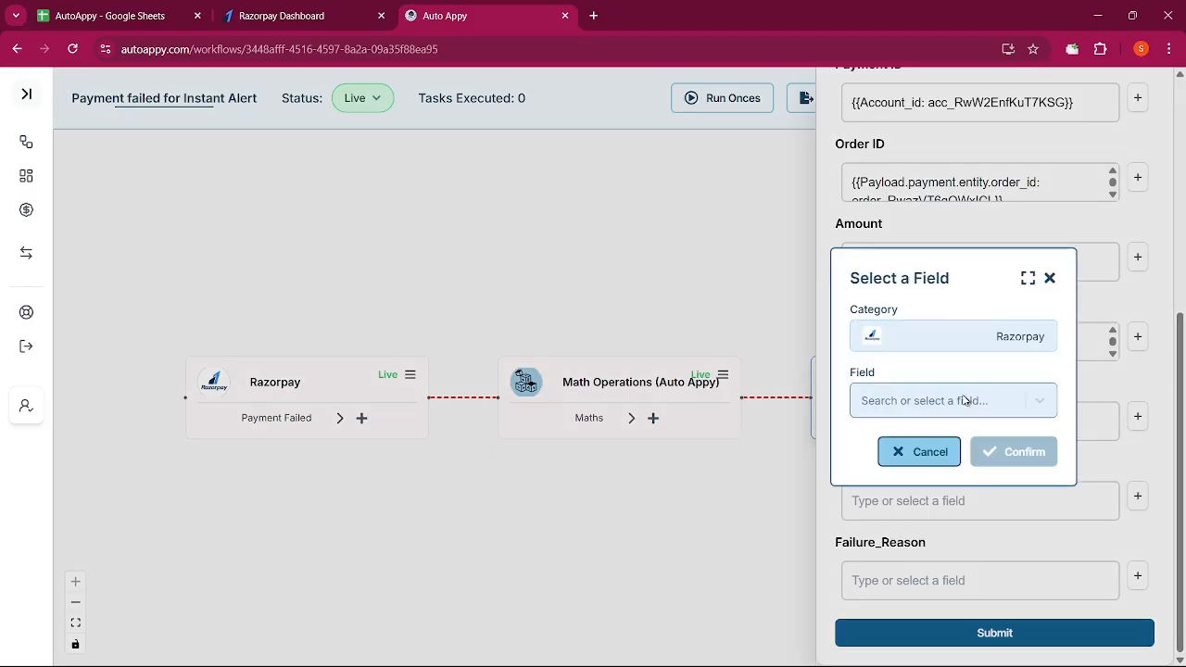
pyautogui.click(963, 401)
pyautogui.write('card')
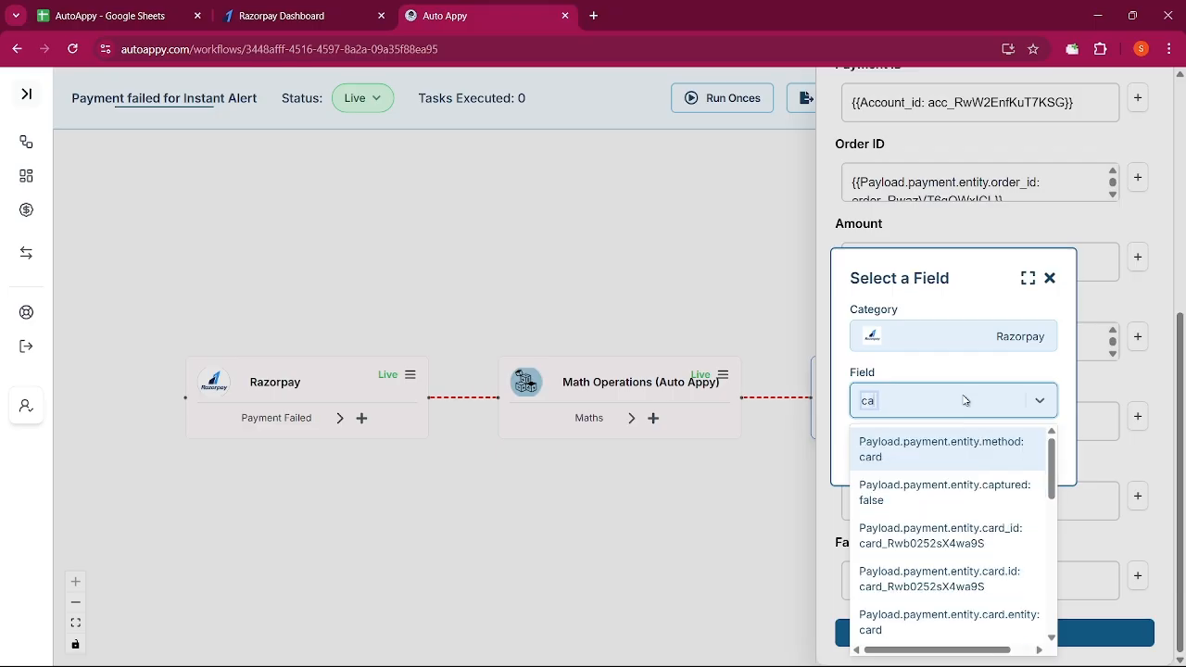
pyautogui.click(950, 450)
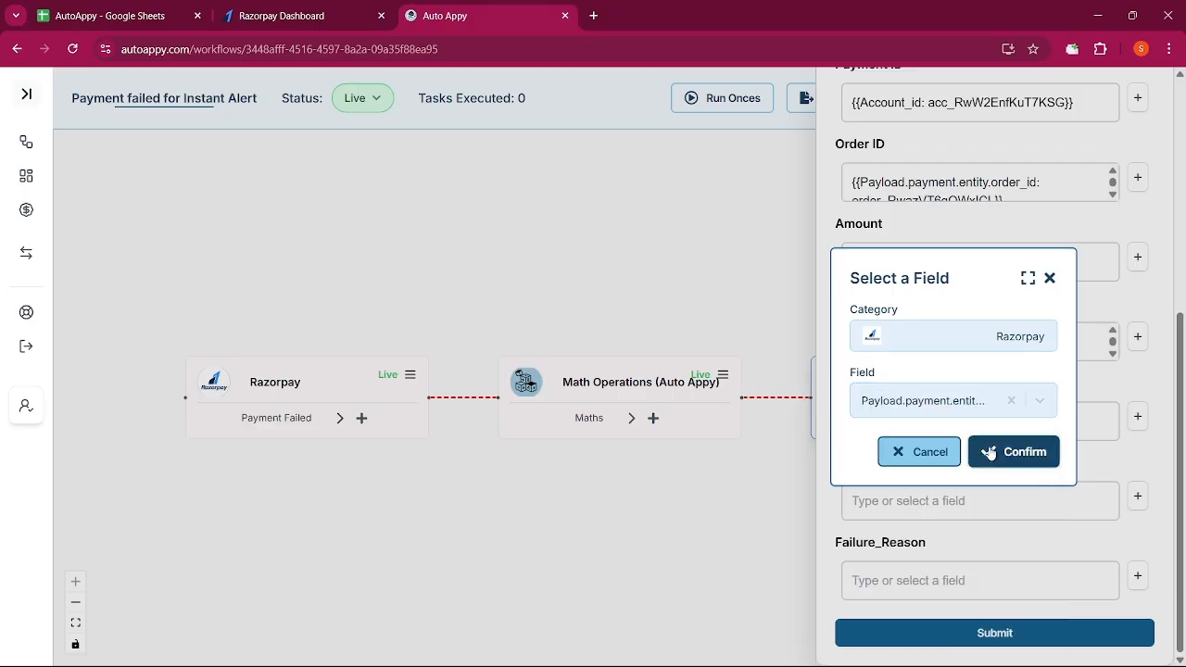
pyautogui.click(987, 452)
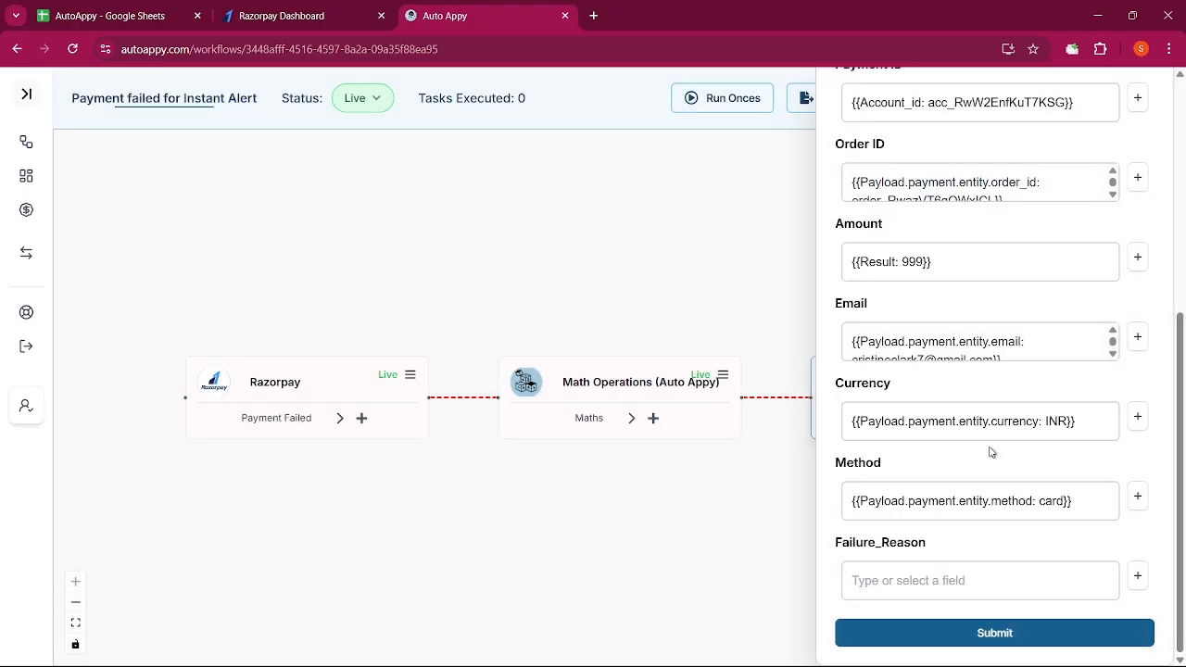
# Map the Failure_Reason field to Razorpay's payment error_reason
pyautogui.click(1138, 576)
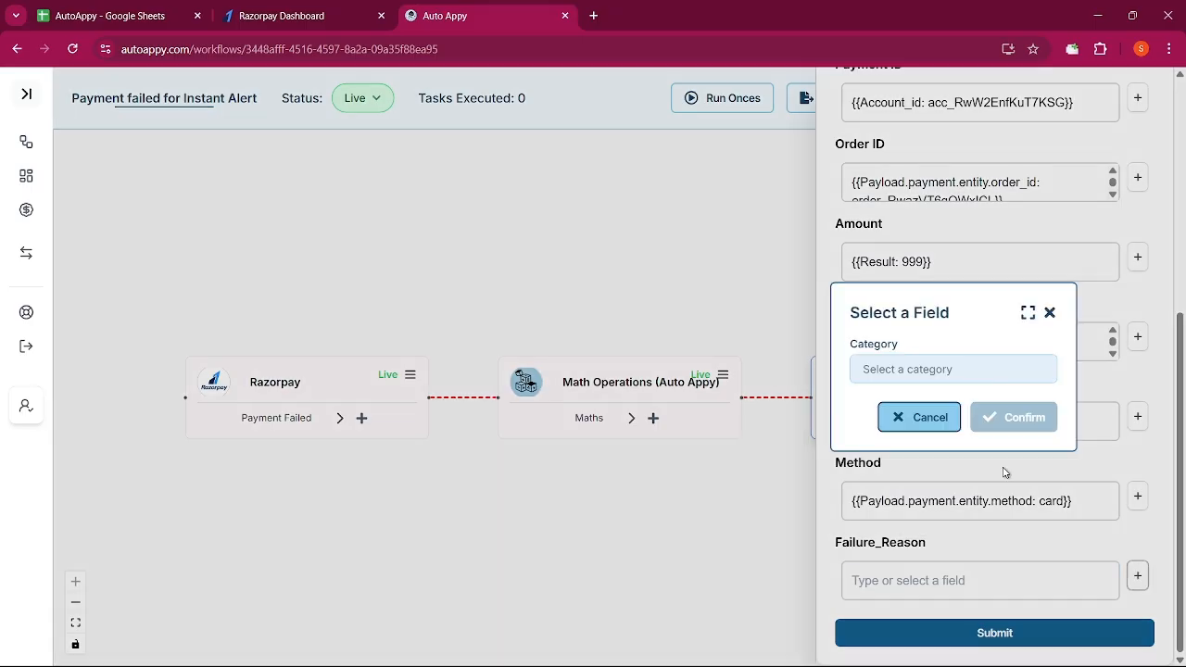
pyautogui.click(922, 380)
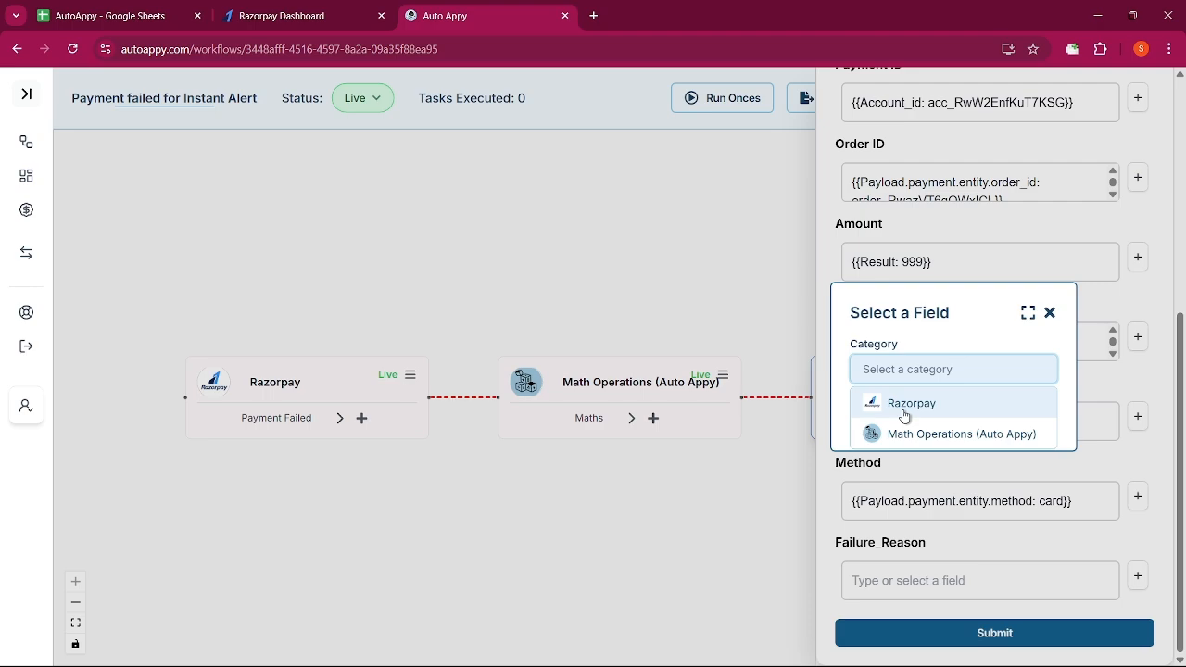
pyautogui.click(903, 408)
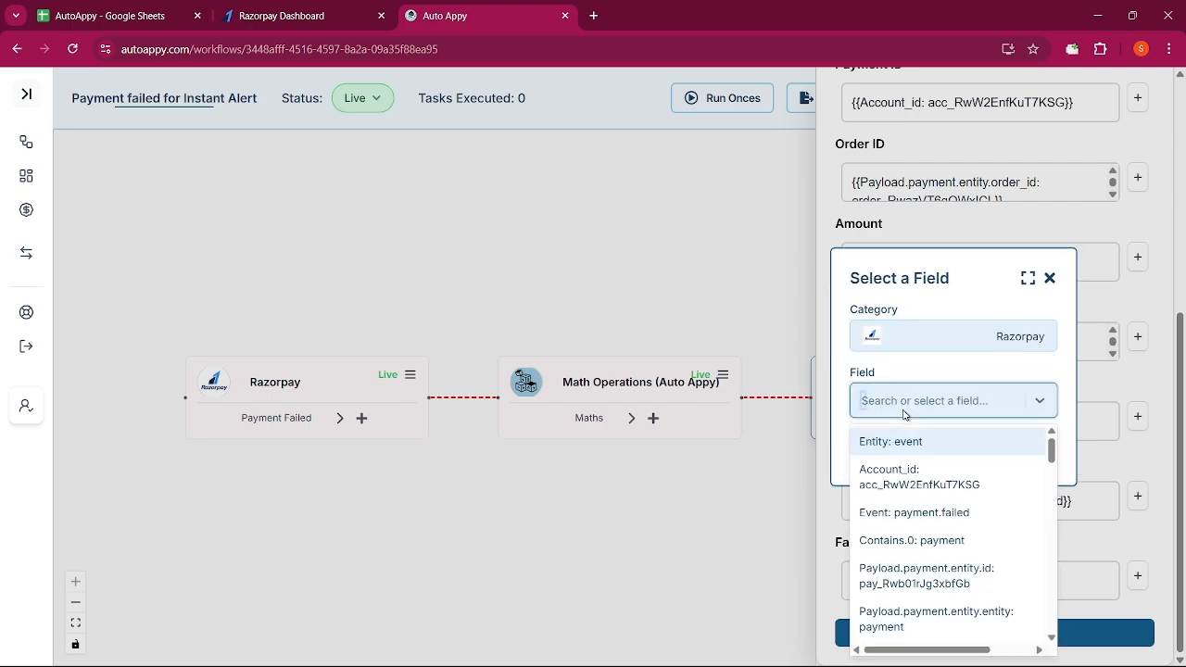
pyautogui.write('reas')
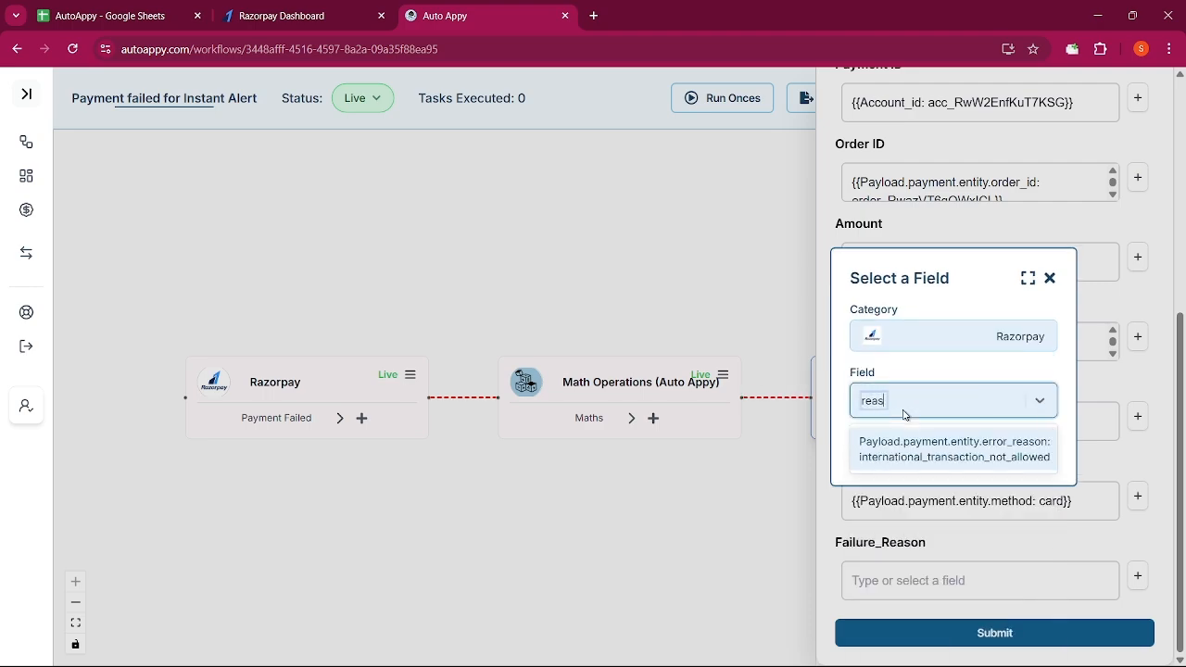
pyautogui.write('on')
pyautogui.click(912, 454)
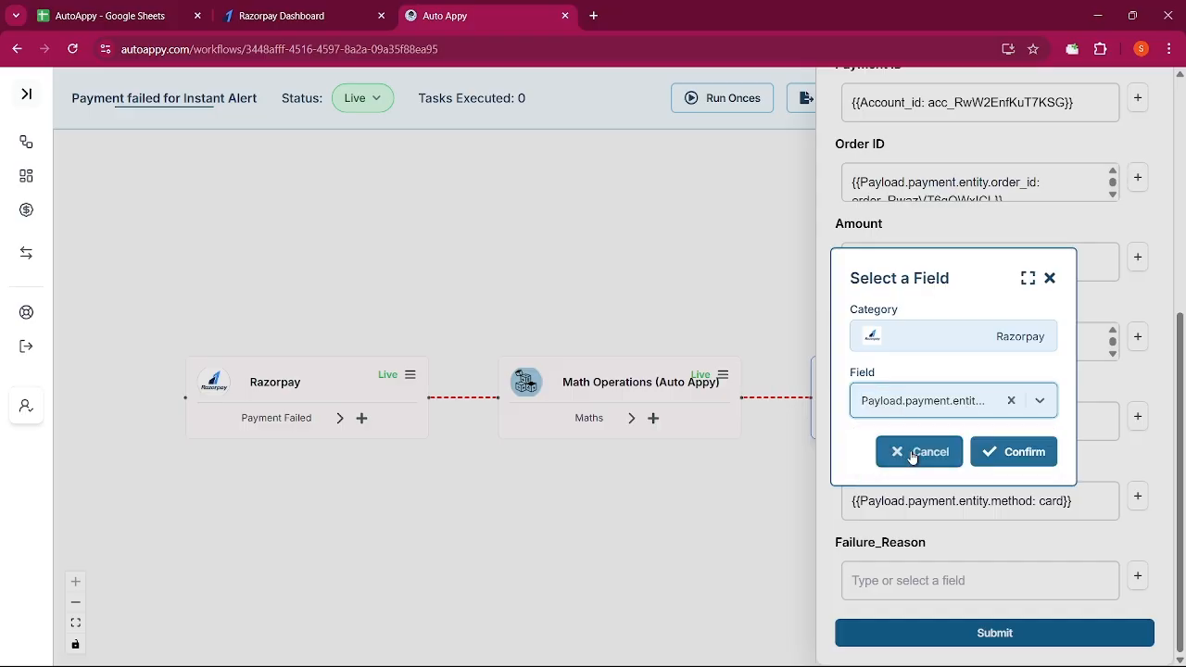
pyautogui.click(995, 453)
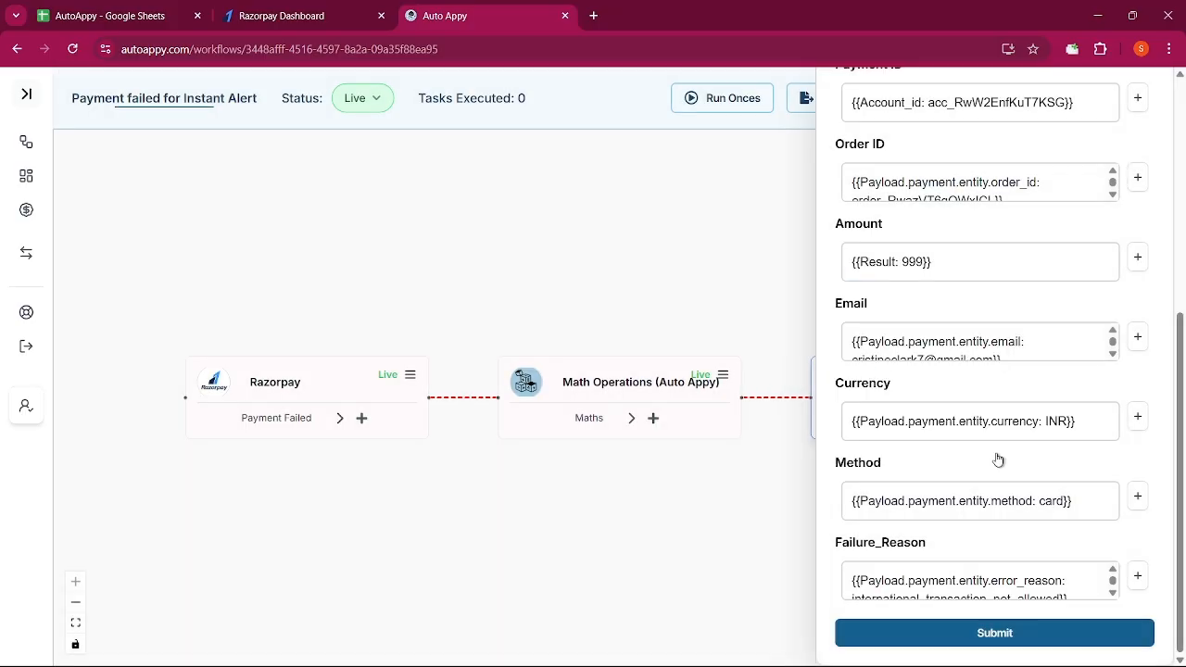
# Save the Payment_Update row mapping and test it, writing 999, INR, card, international_transaction_not_allowed
pyautogui.click(1013, 637)
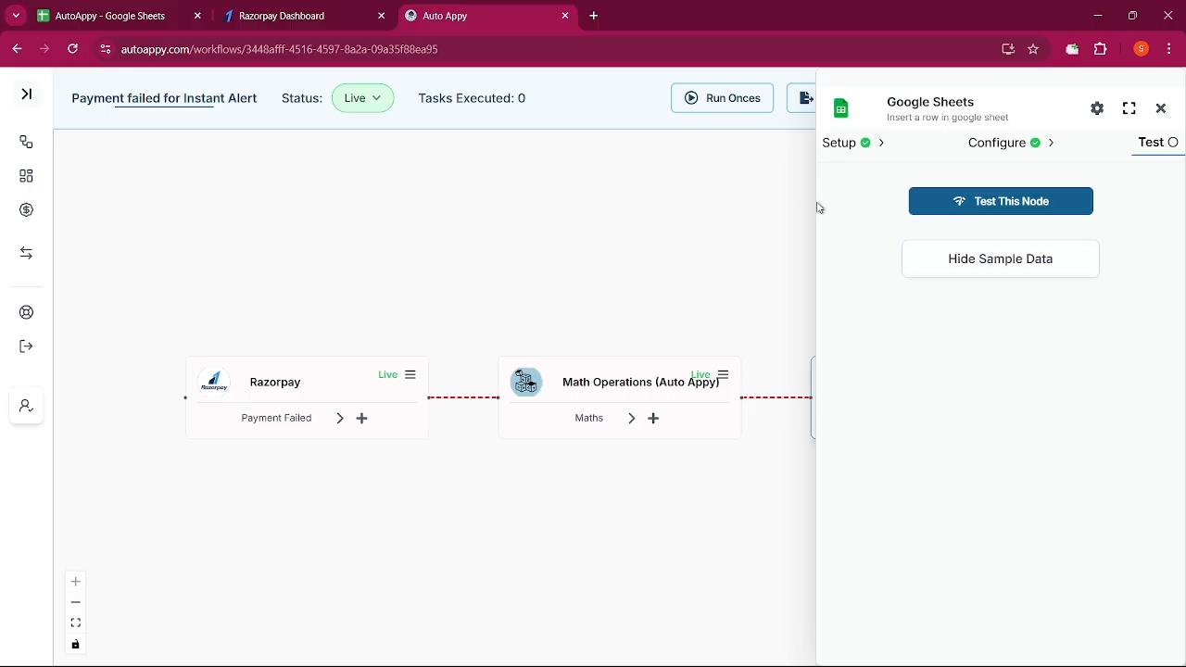
pyautogui.click(117, 12)
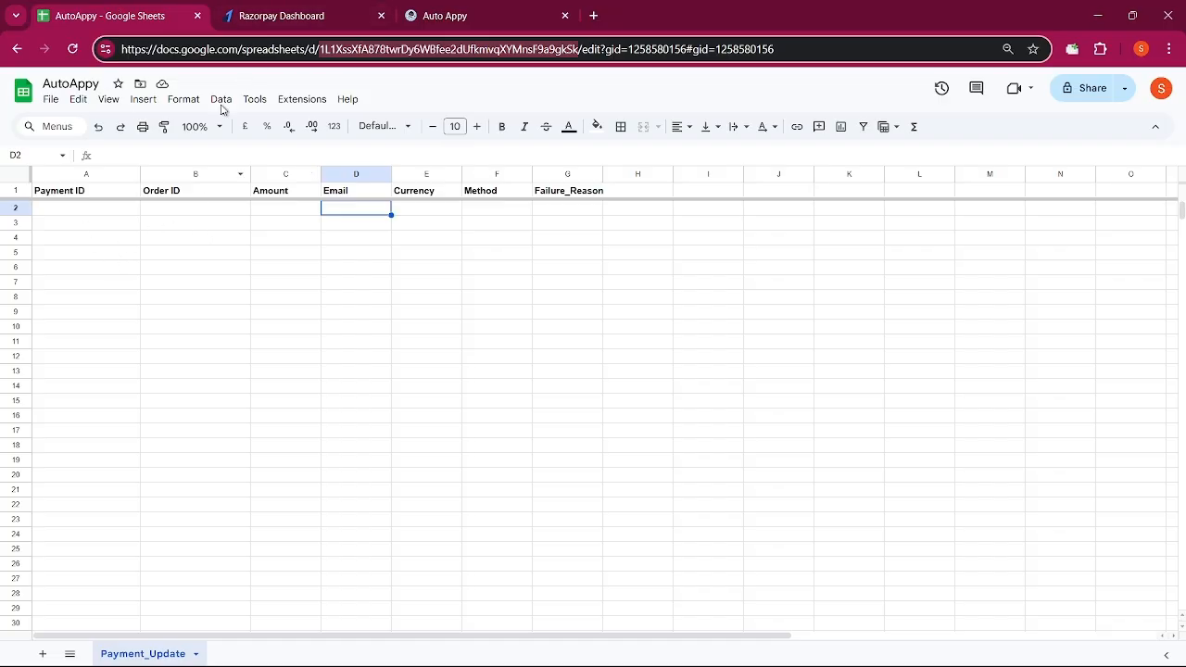
pyautogui.click(479, 10)
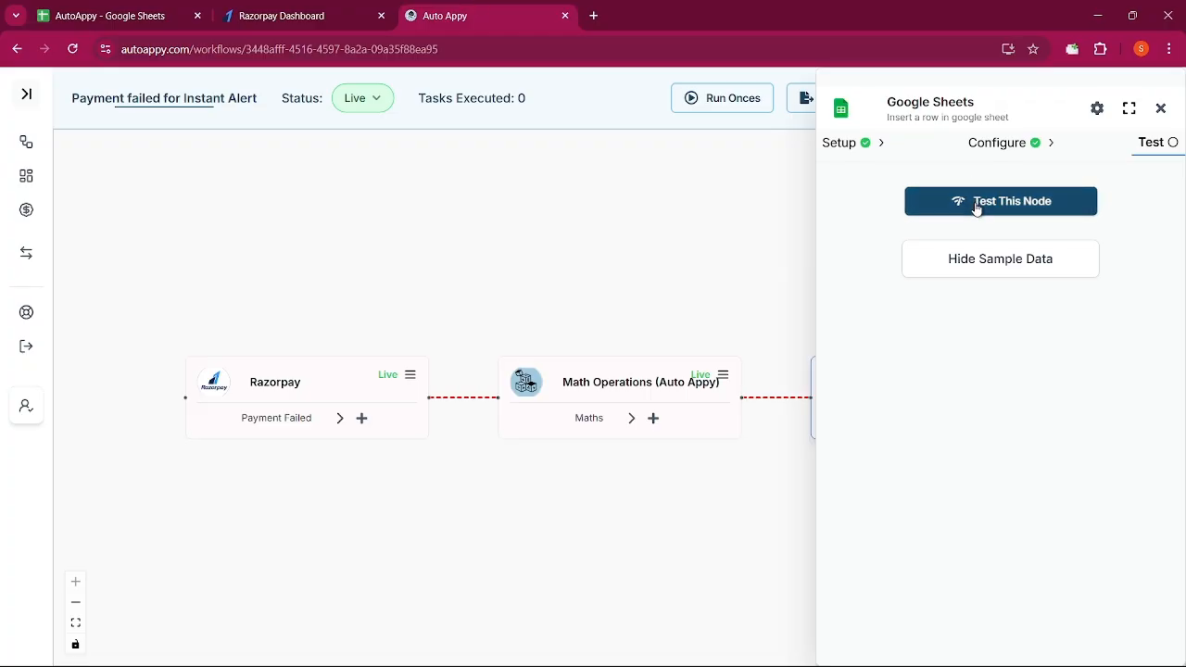
pyautogui.click(977, 209)
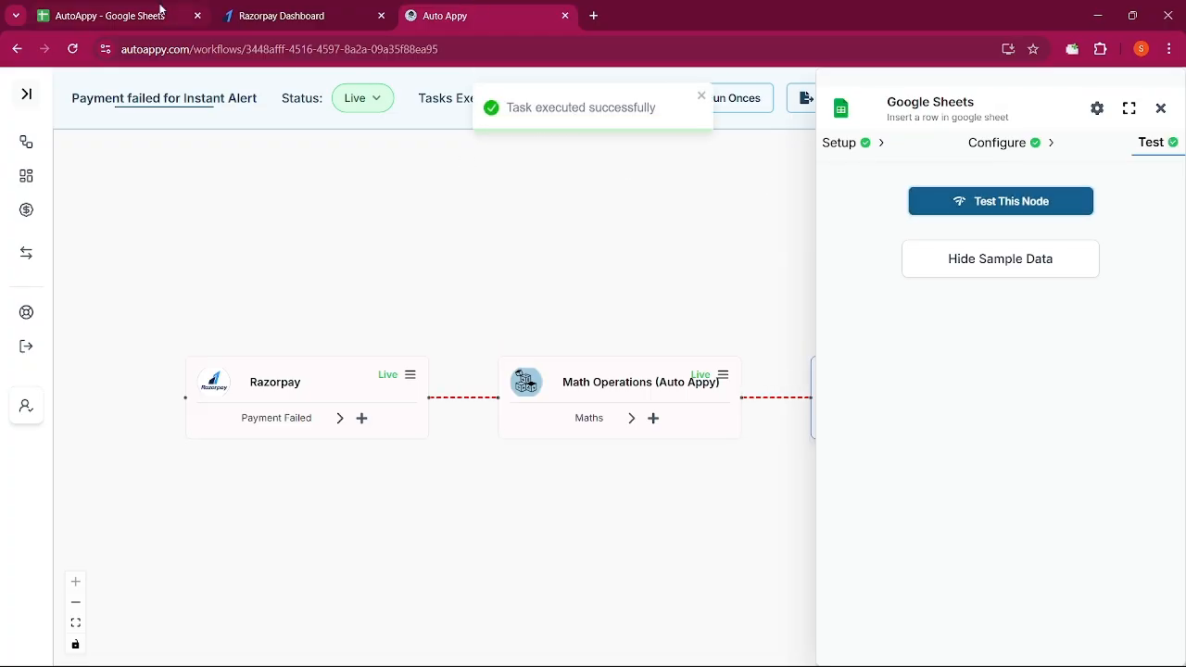
pyautogui.click(106, 16)
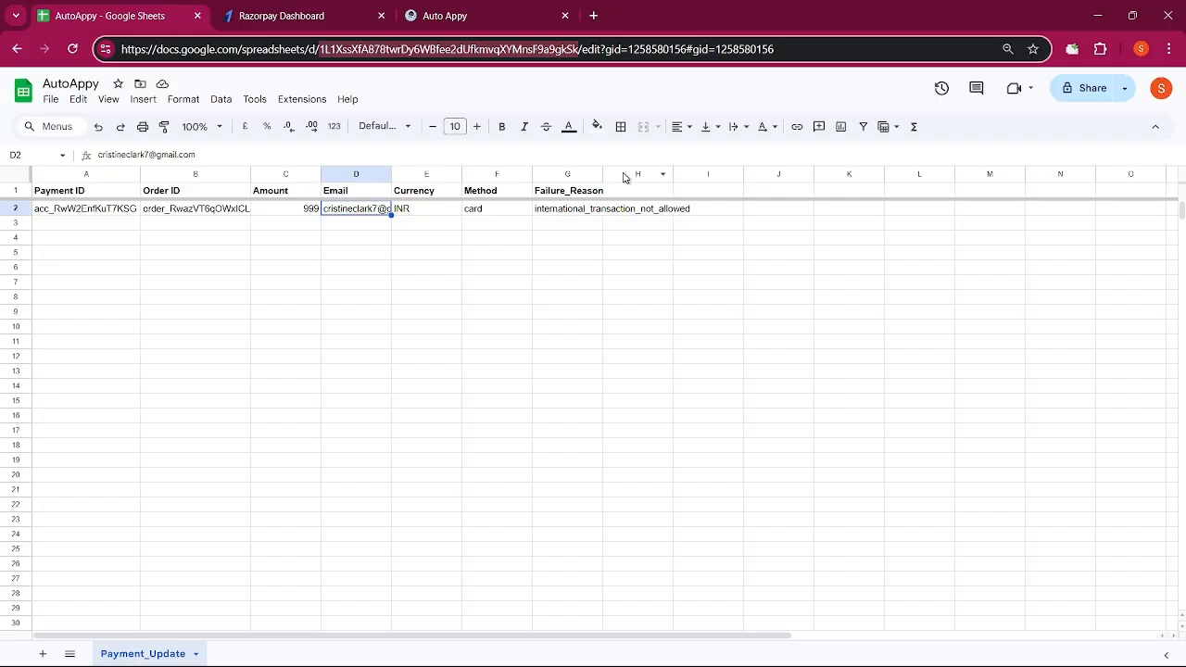
pyautogui.click(479, 18)
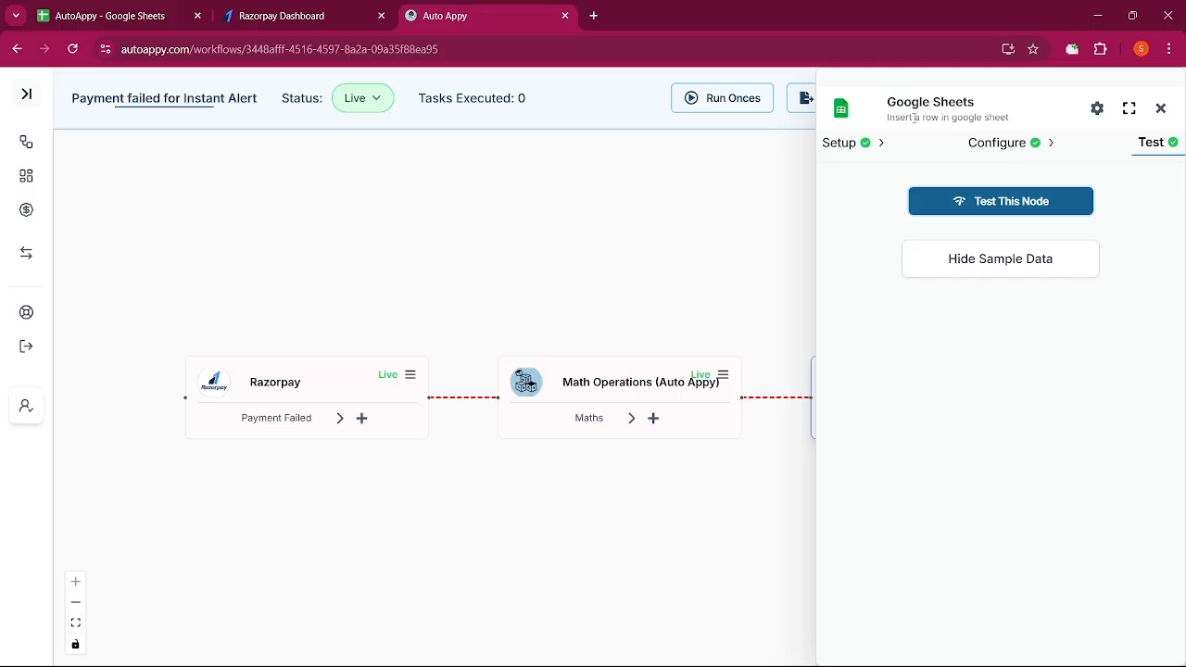
# Close the Google Sheets panel to view the Live Razorpay, Math Operations and Sheets steps
pyautogui.click(1161, 109)
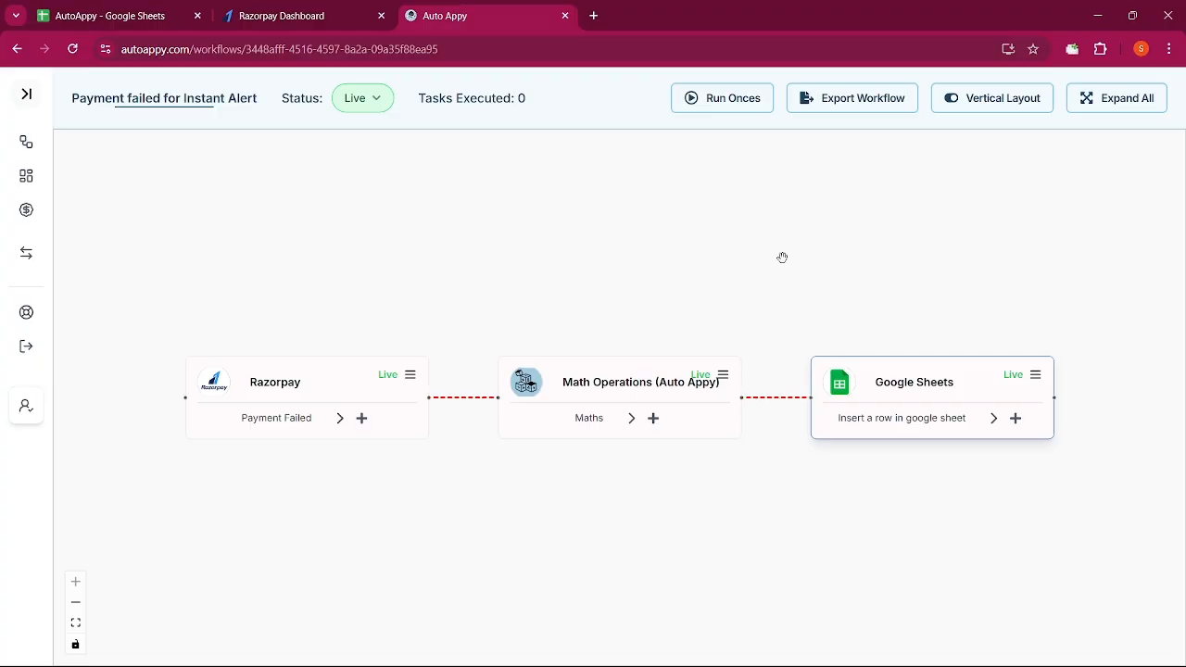
pyautogui.click(360, 387)
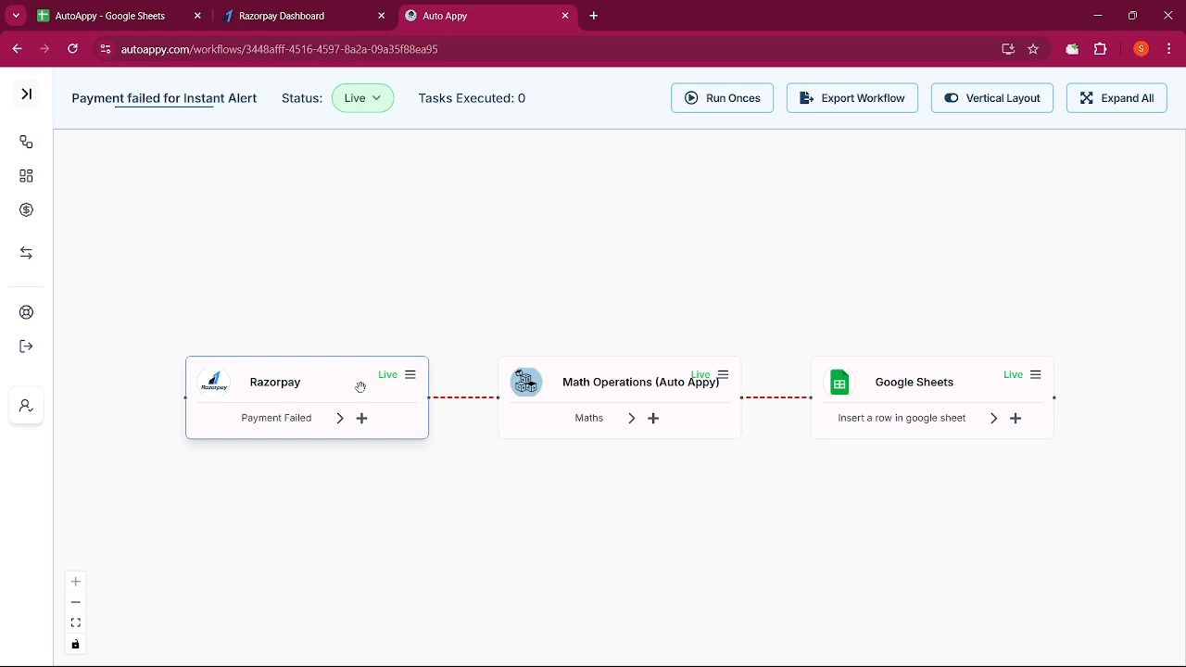
pyautogui.click(465, 429)
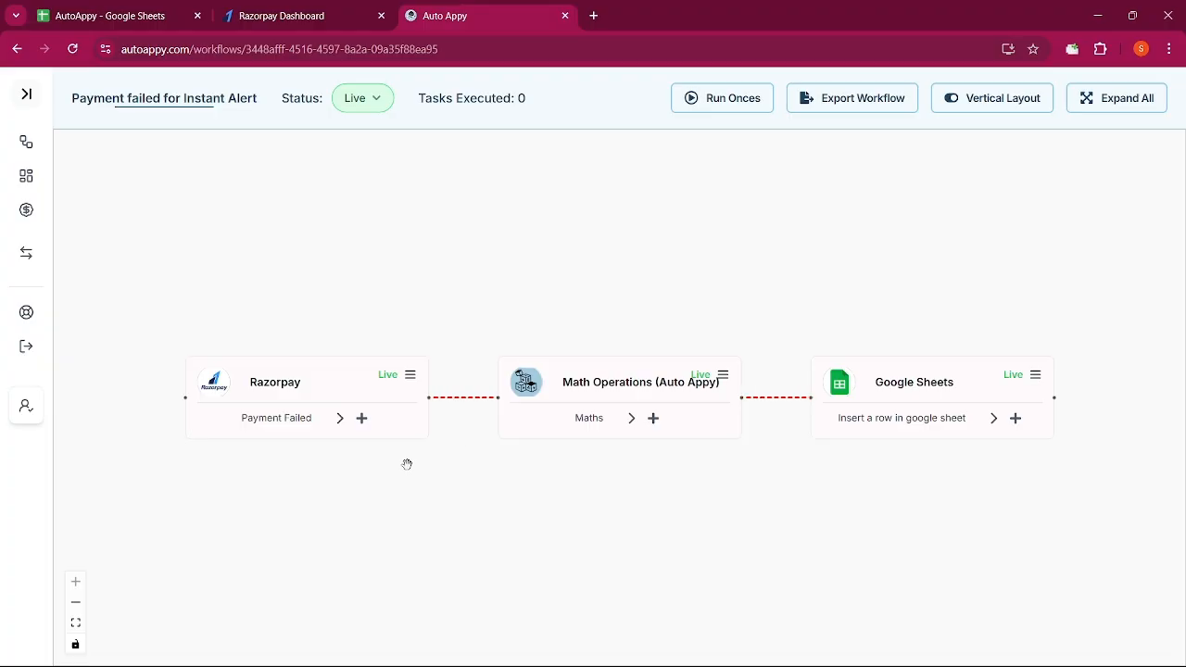